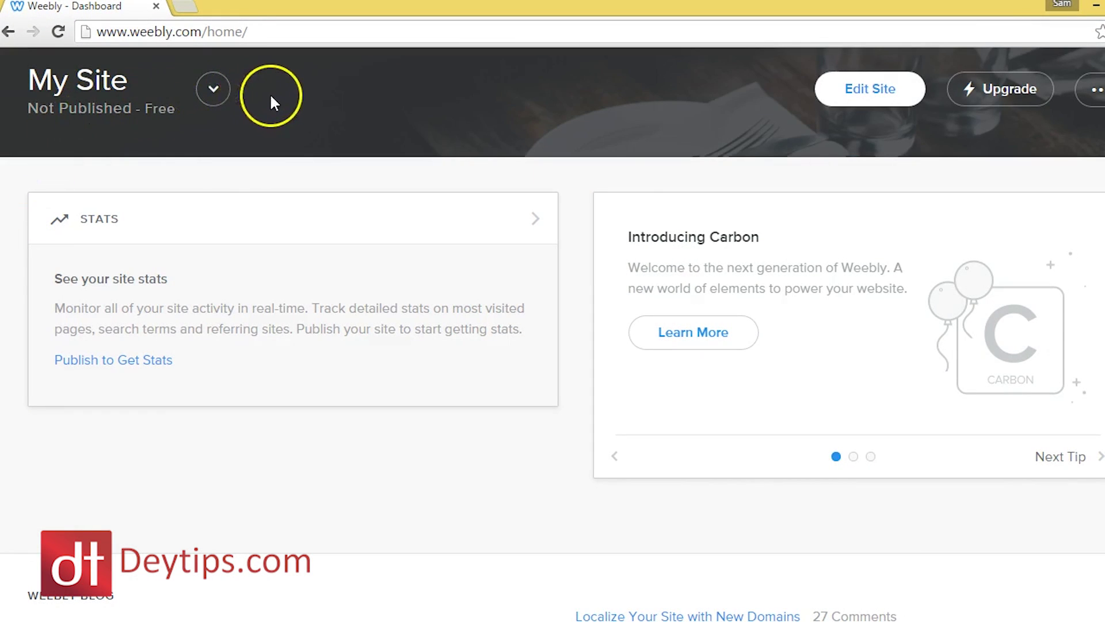
Add a new site from the My Sites list and choose Store as its focus
click(223, 92)
drag(452, 257, 452, 185)
click(132, 193)
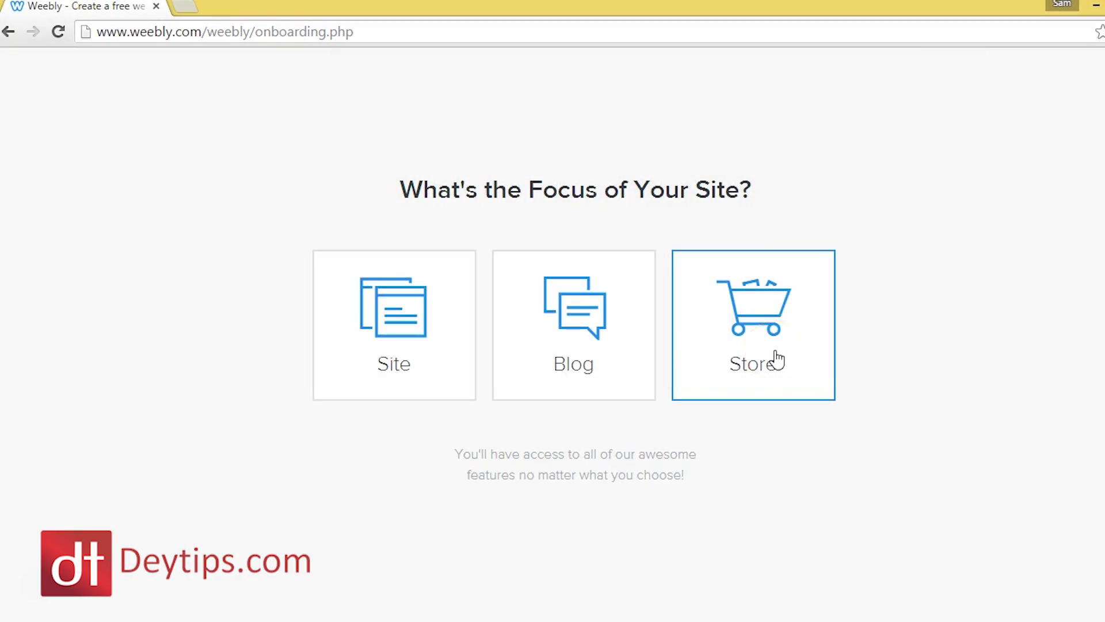
click(775, 351)
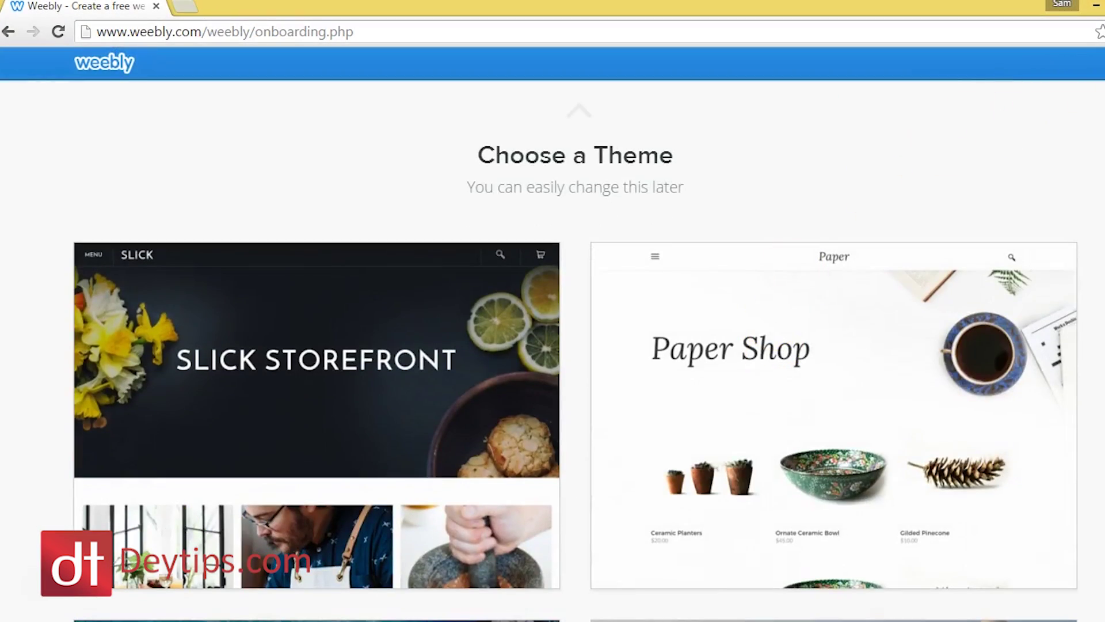
Browse the store themes and choose the Lucent theme
scroll(552, 345, down, 3)
scroll(553, 345, down, 1)
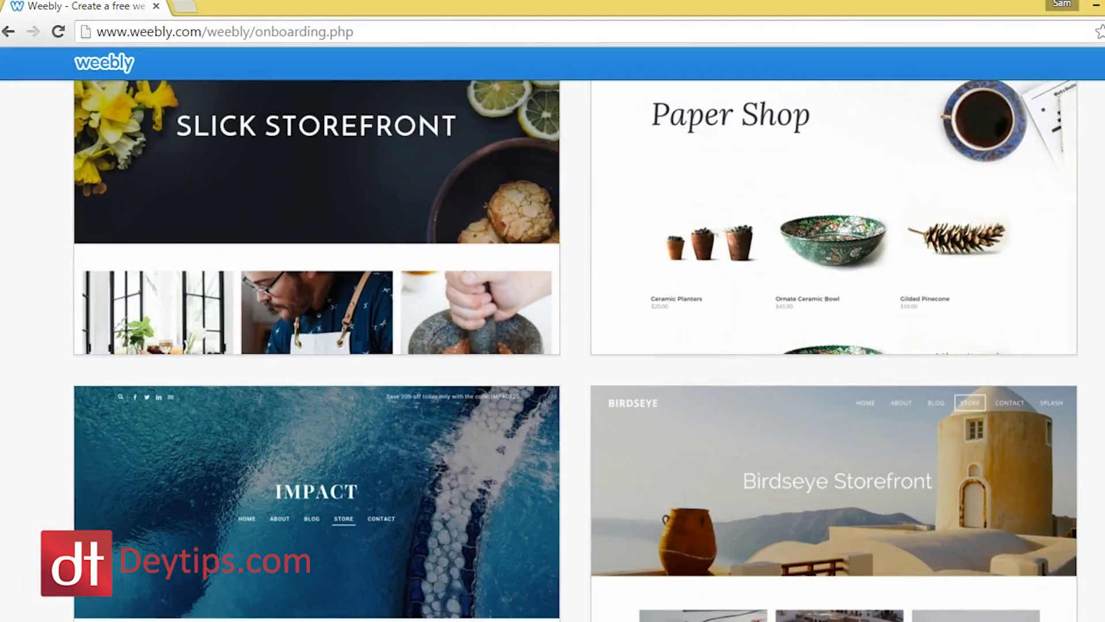
scroll(934, 336, up, 4)
scroll(934, 336, down, 7)
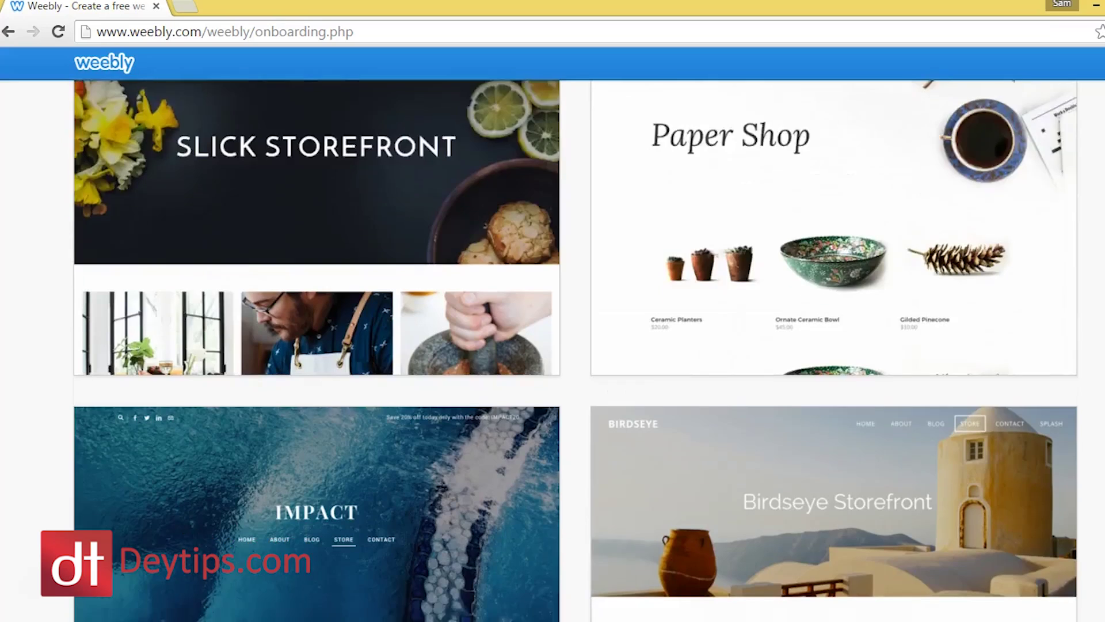
scroll(575, 351, down, 6)
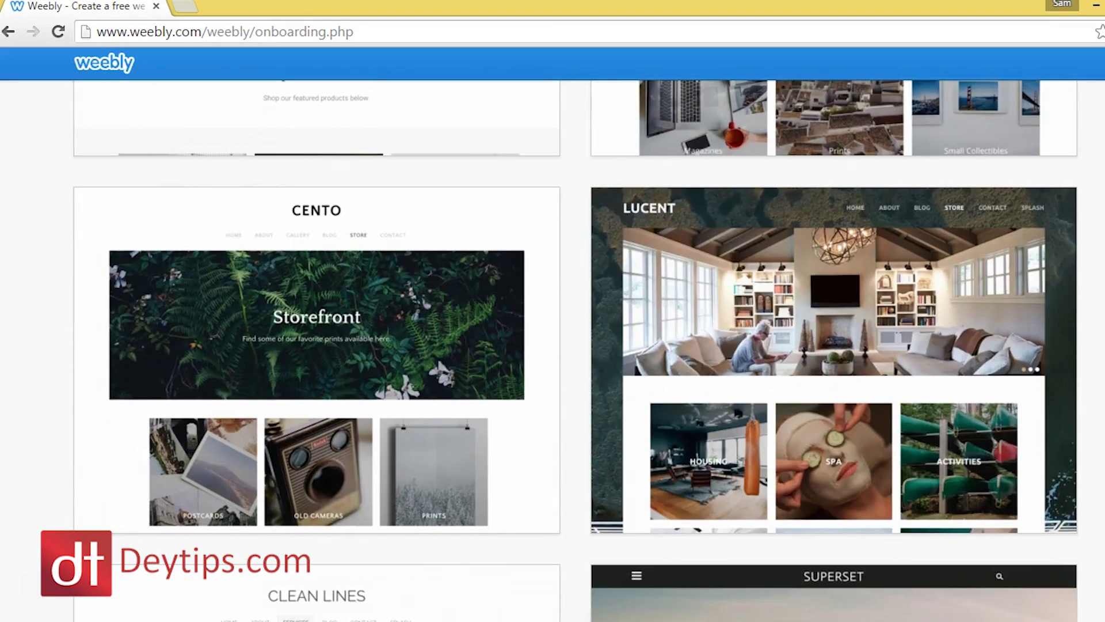
mouse_move(957, 266)
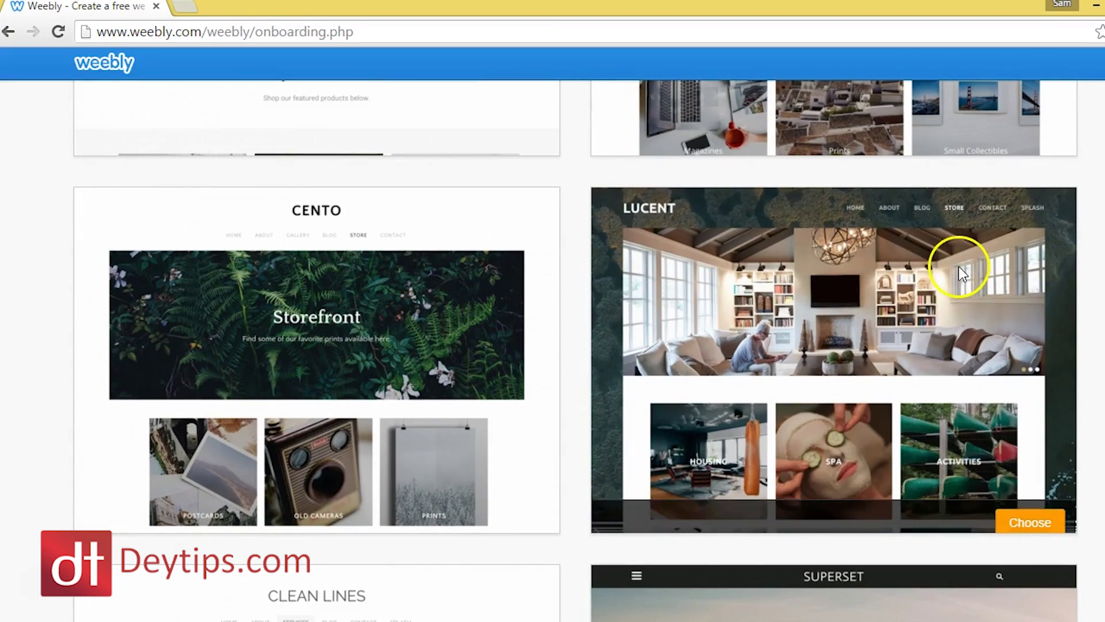
click(1030, 511)
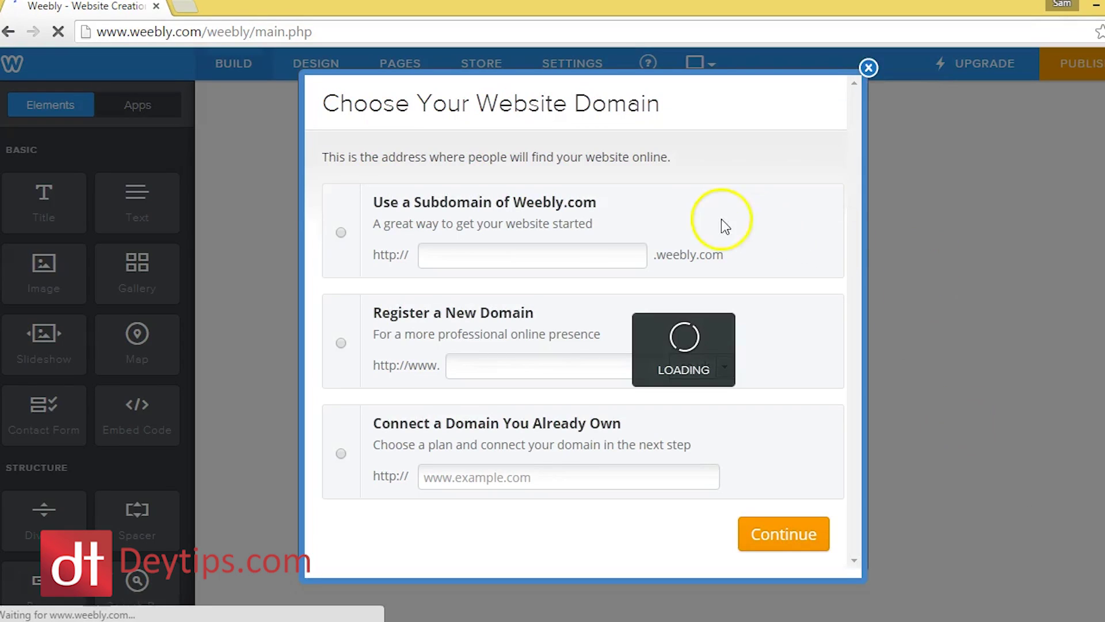
Compare the new-domain endings, then settle on a free Weebly.com subdomain
click(451, 259)
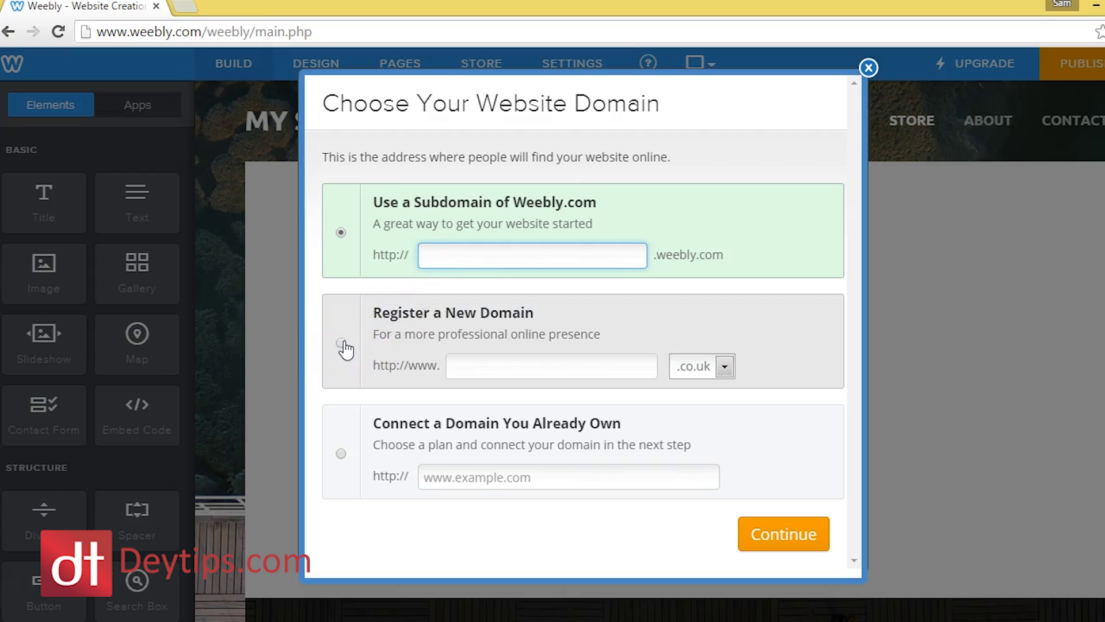
click(378, 333)
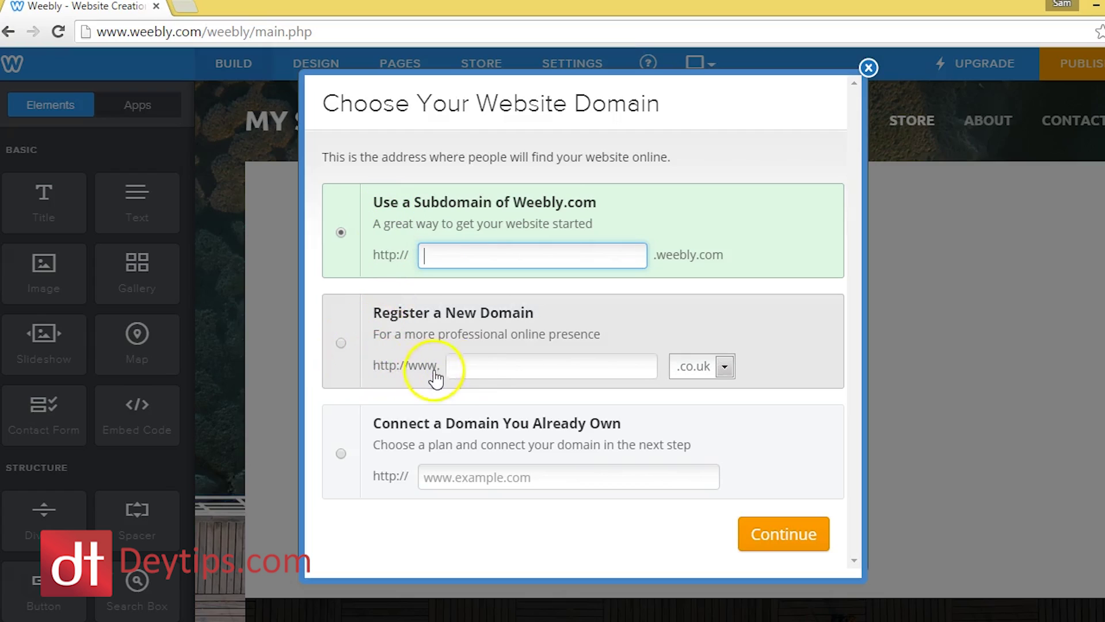
click(469, 370)
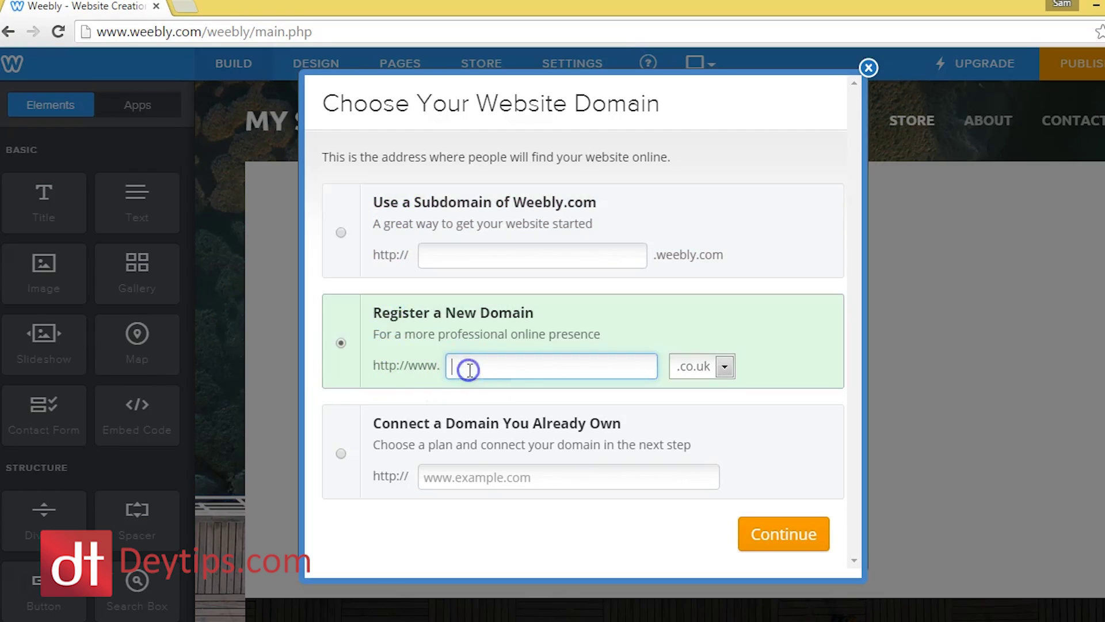
click(725, 366)
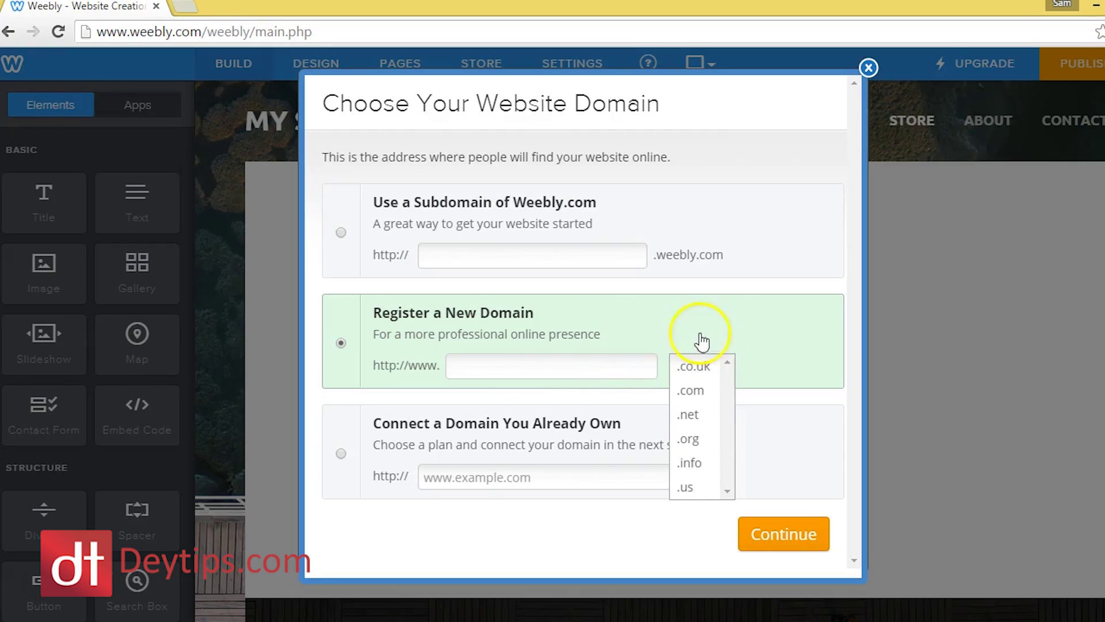
click(706, 263)
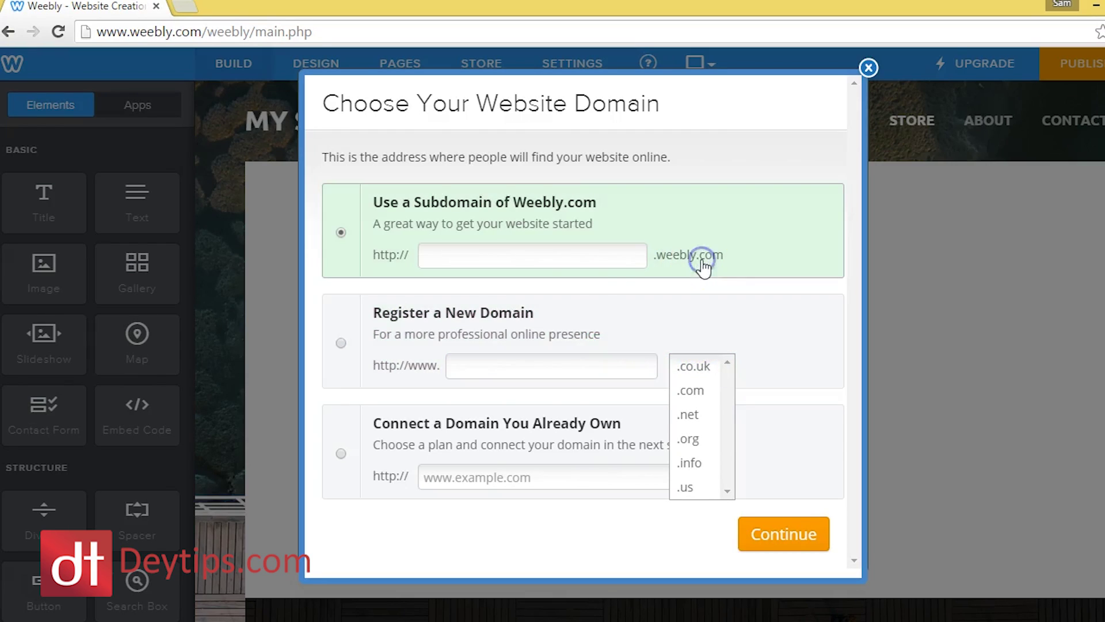
Enter the subdomain 'examplesamdey' and confirm it to close the domain dialog
click(525, 266)
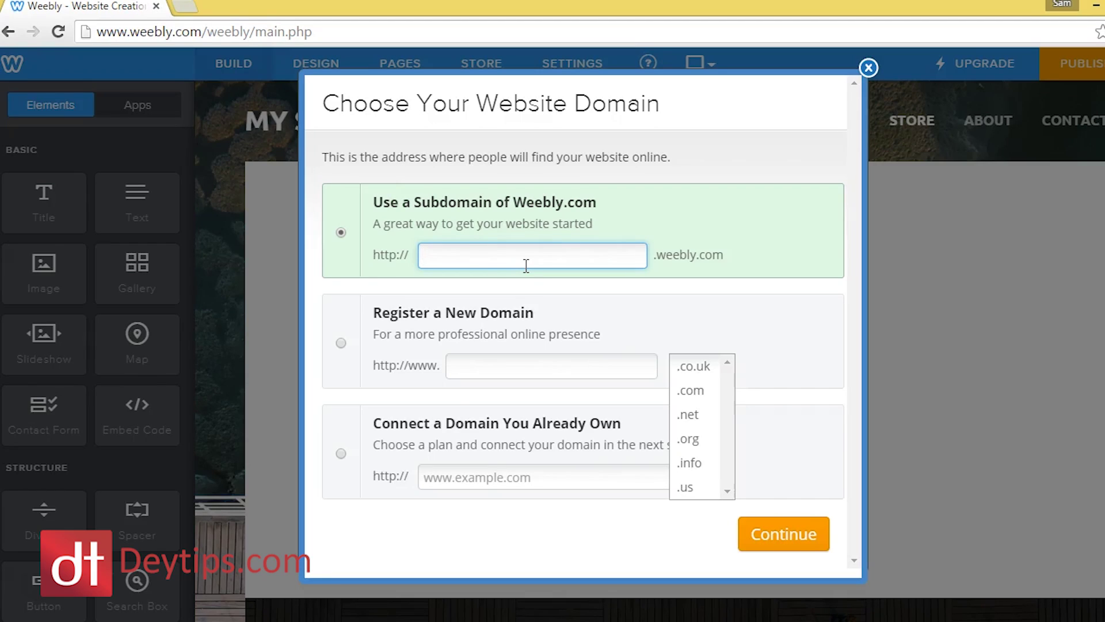
click(431, 251)
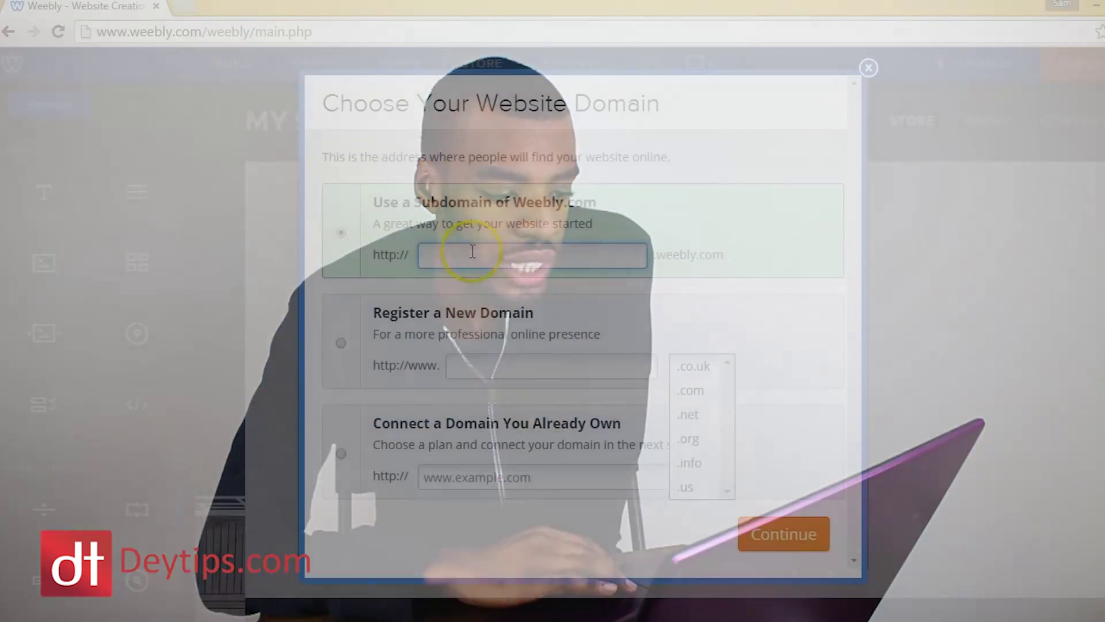
click(472, 251)
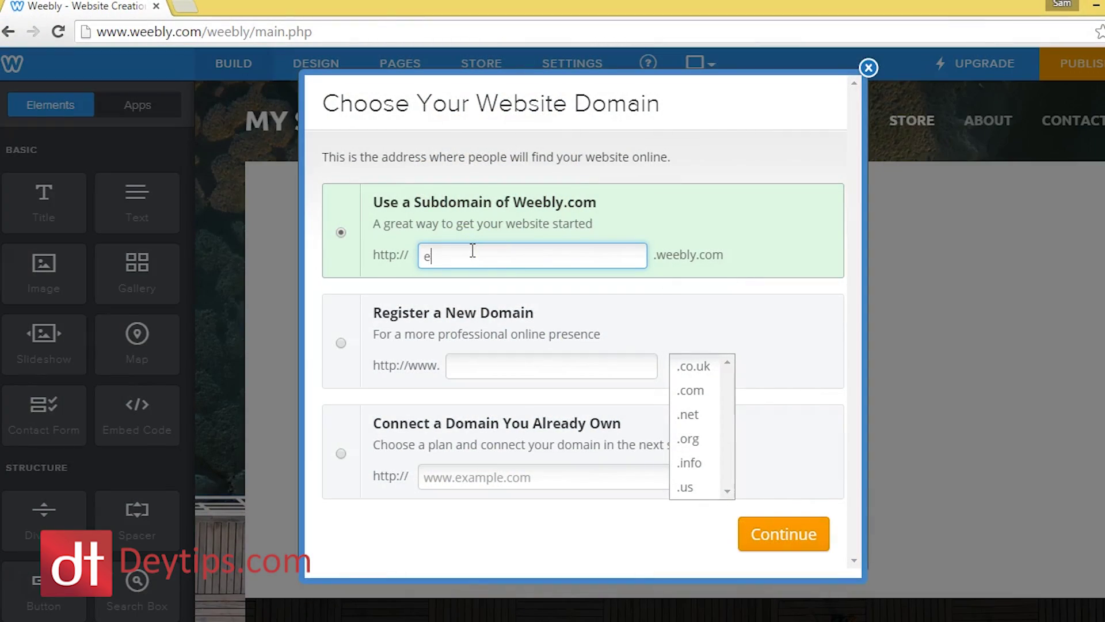
text(exampl)
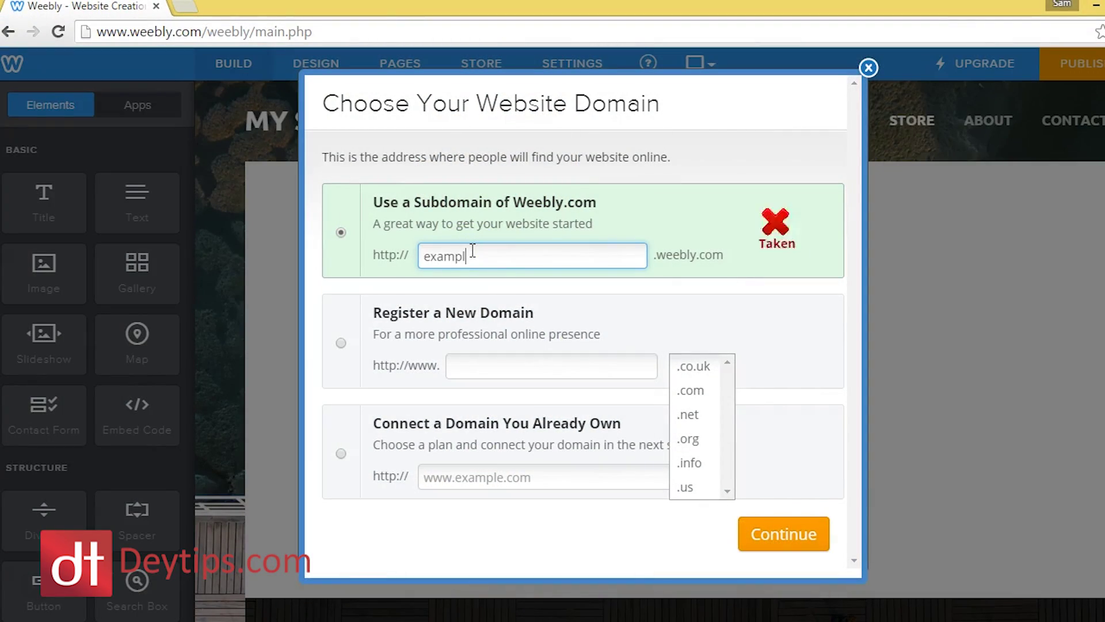
text(es)
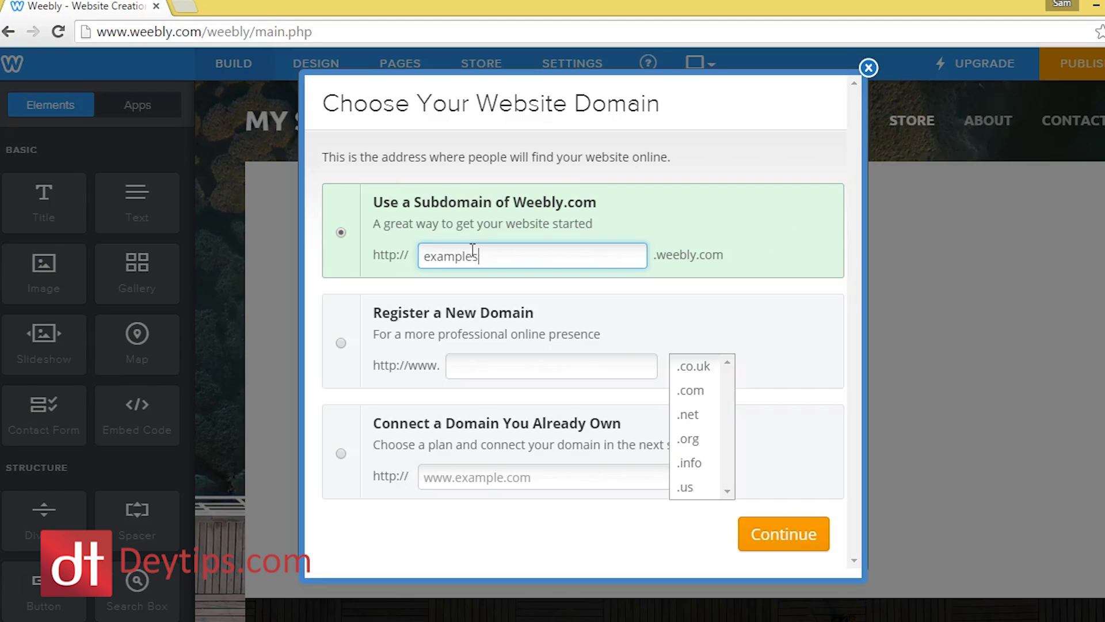
text(amdey)
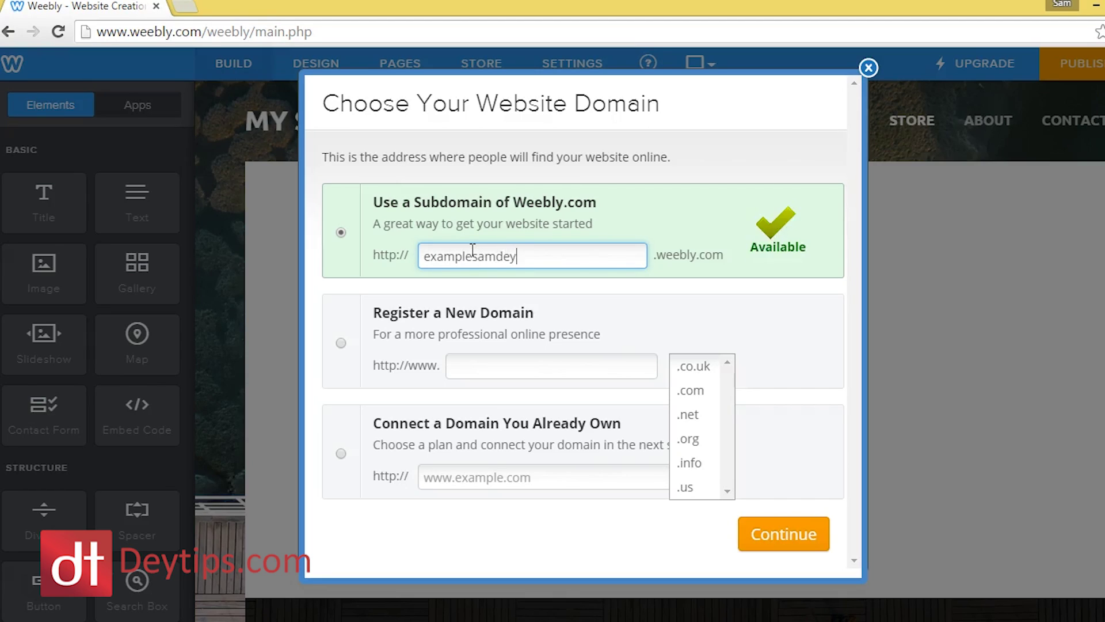
click(801, 536)
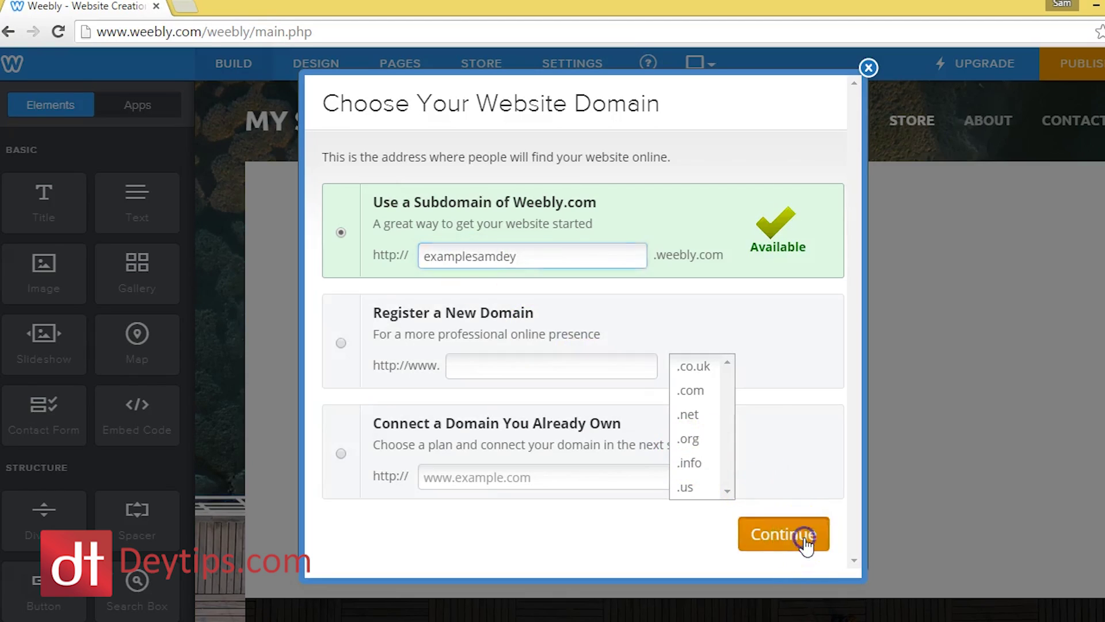
click(1023, 237)
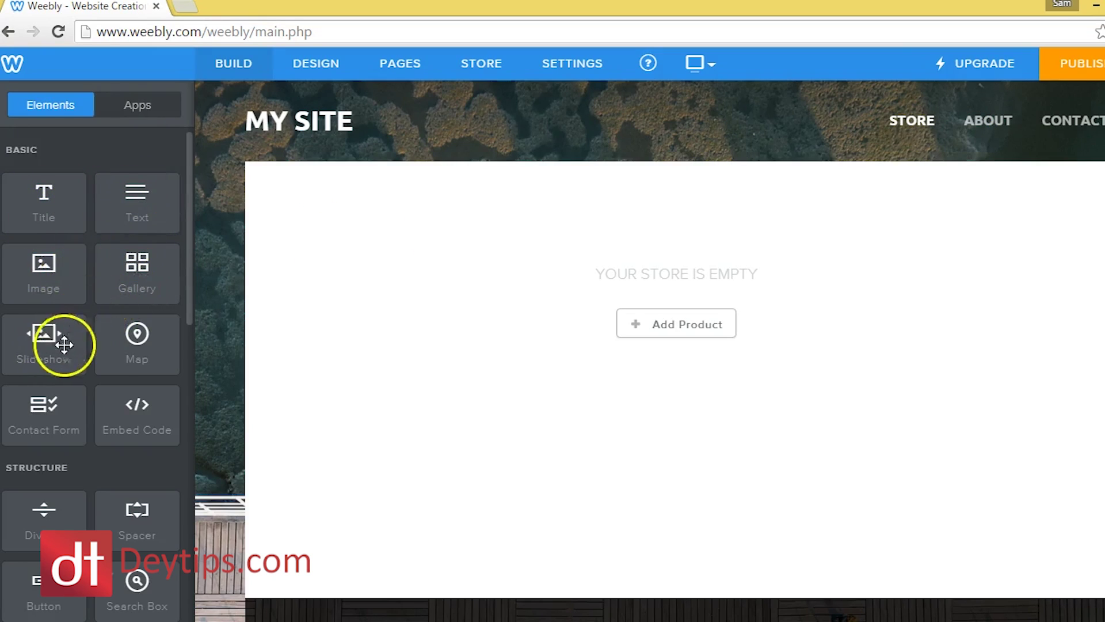
scroll(189, 293, down, 4)
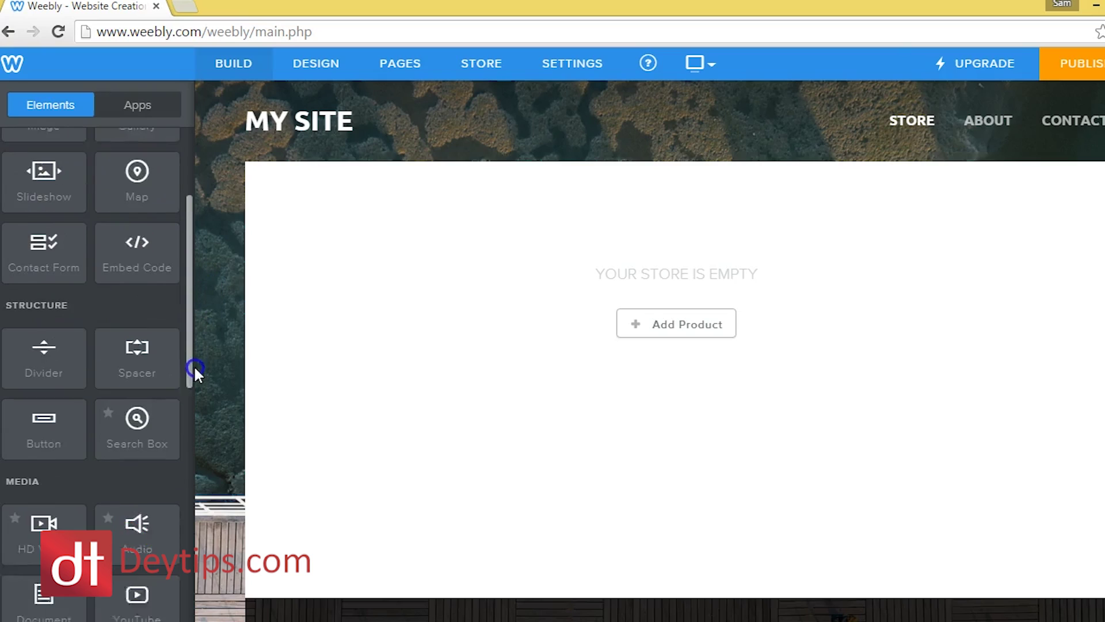
scroll(192, 385, down, 1)
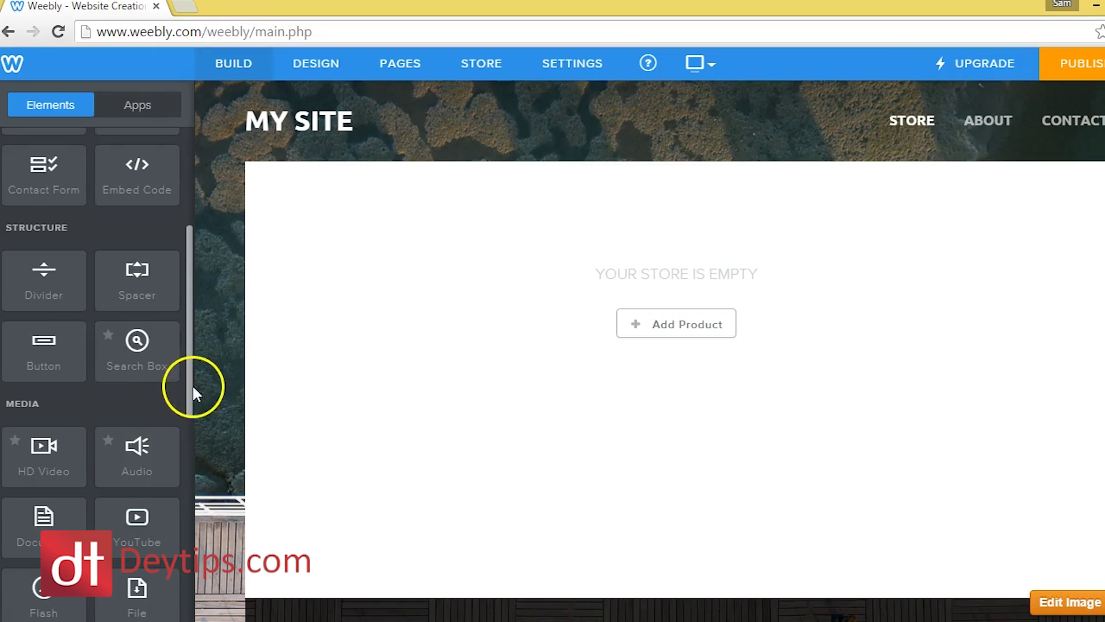
scroll(193, 403, down, 4)
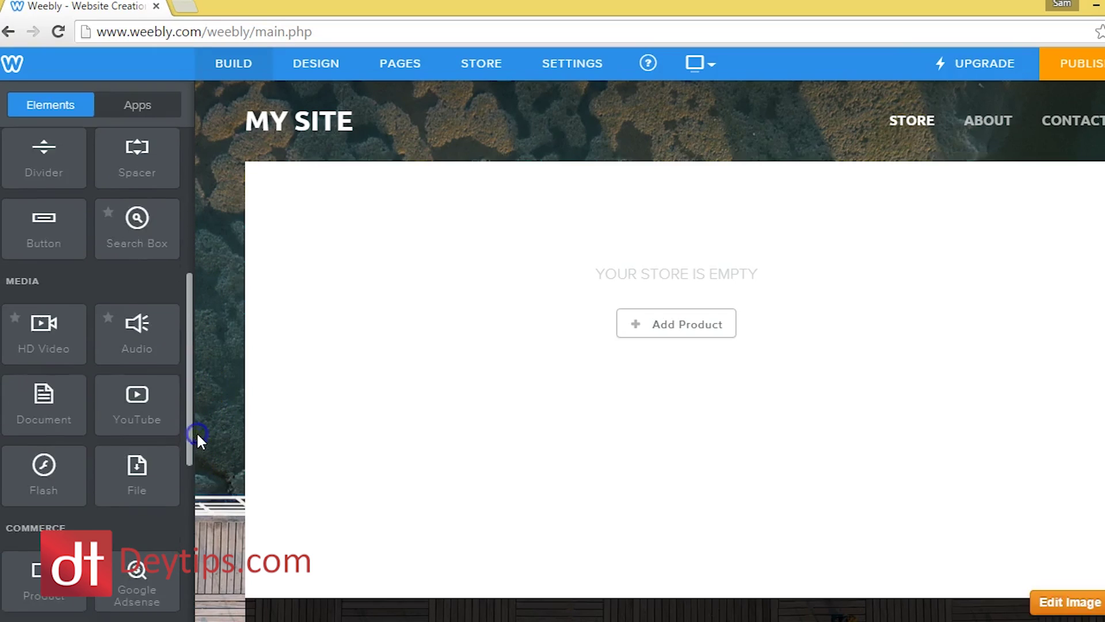
scroll(163, 326, up, 10)
scroll(129, 269, down, 8)
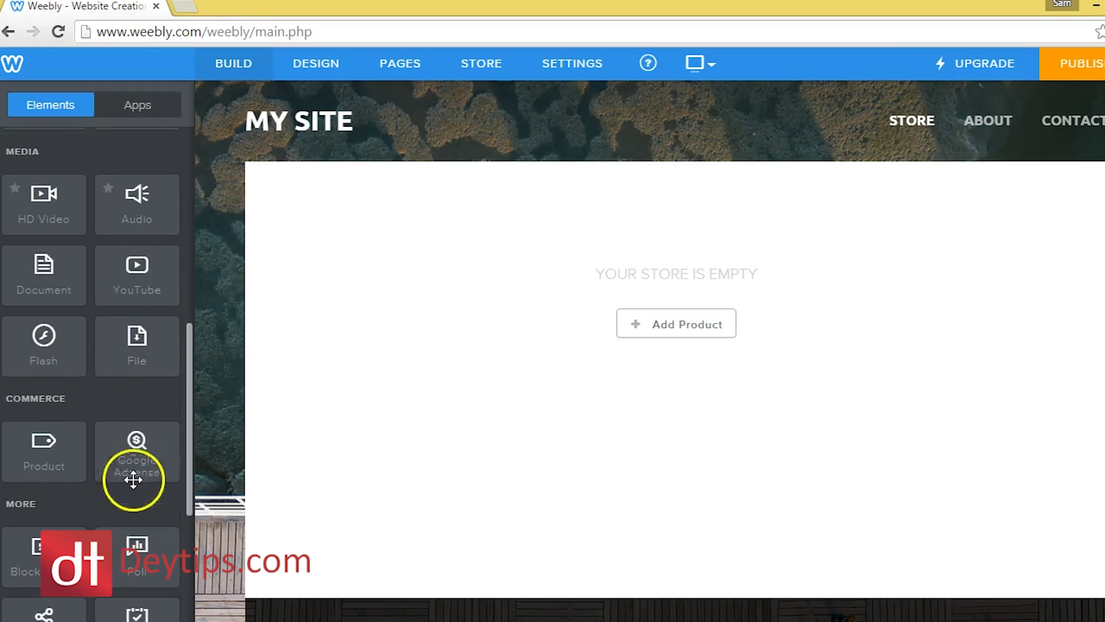
scroll(165, 431, up, 4)
scroll(174, 399, down, 1)
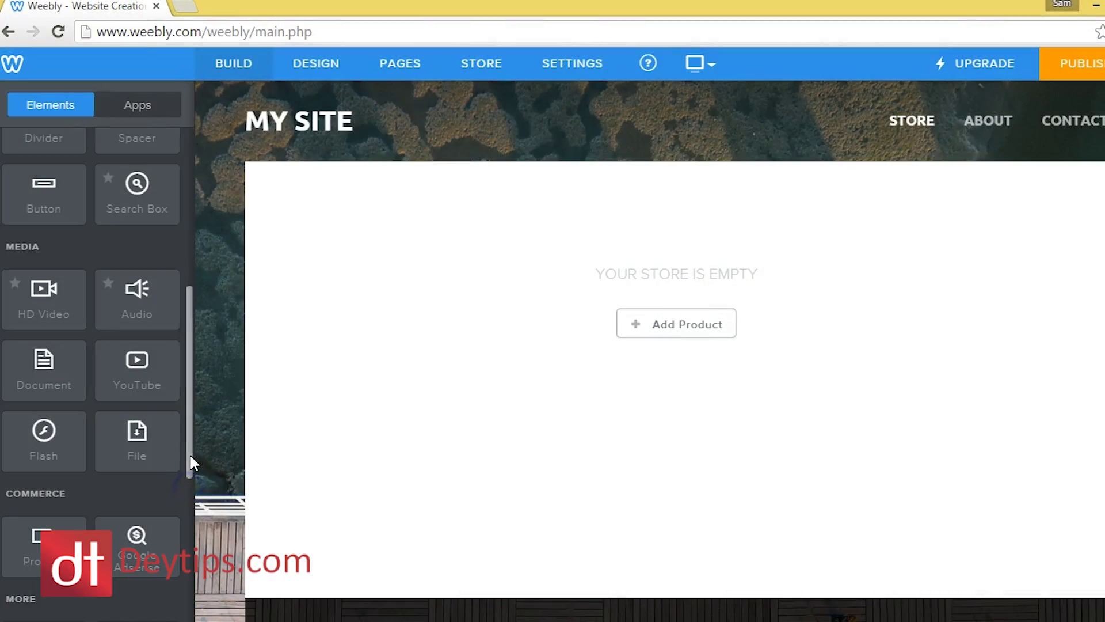
drag(189, 454, 188, 523)
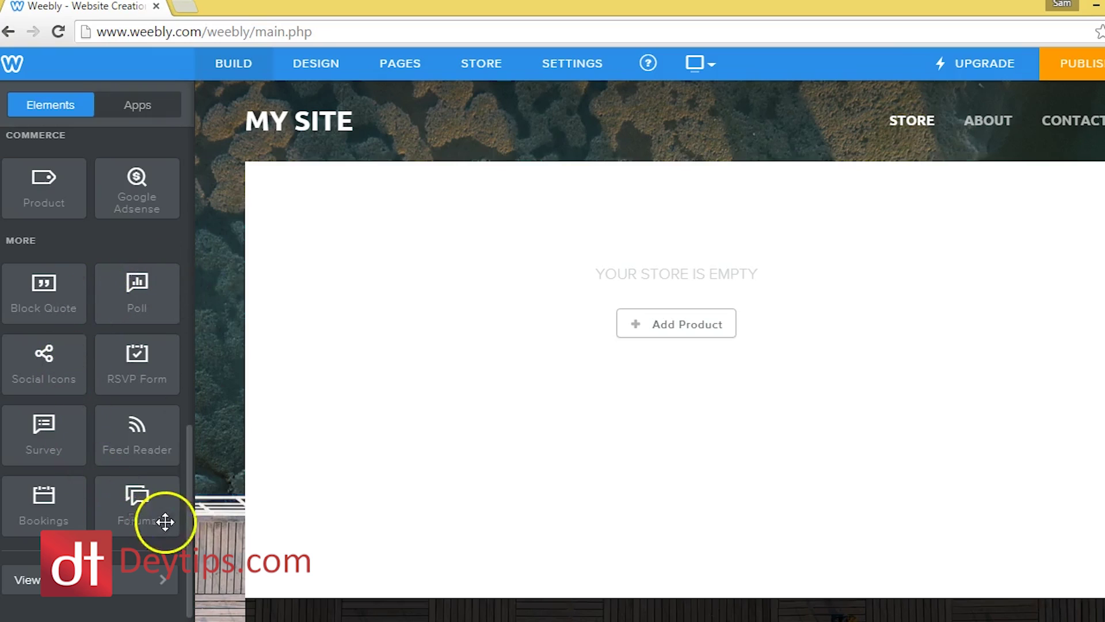
drag(189, 515, 206, 226)
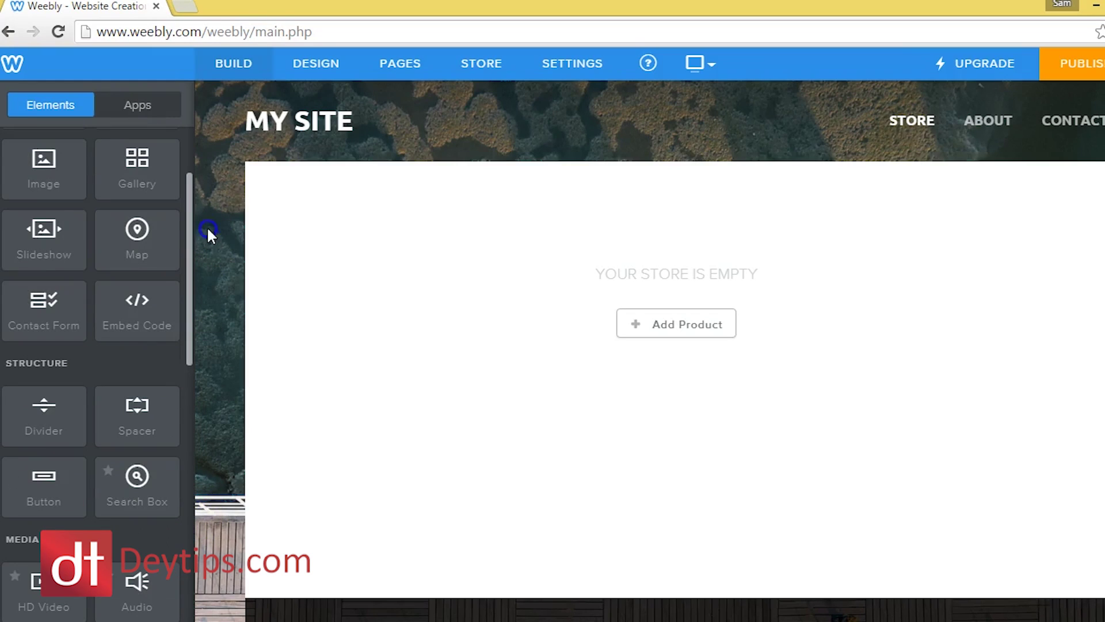
drag(195, 172, 195, 133)
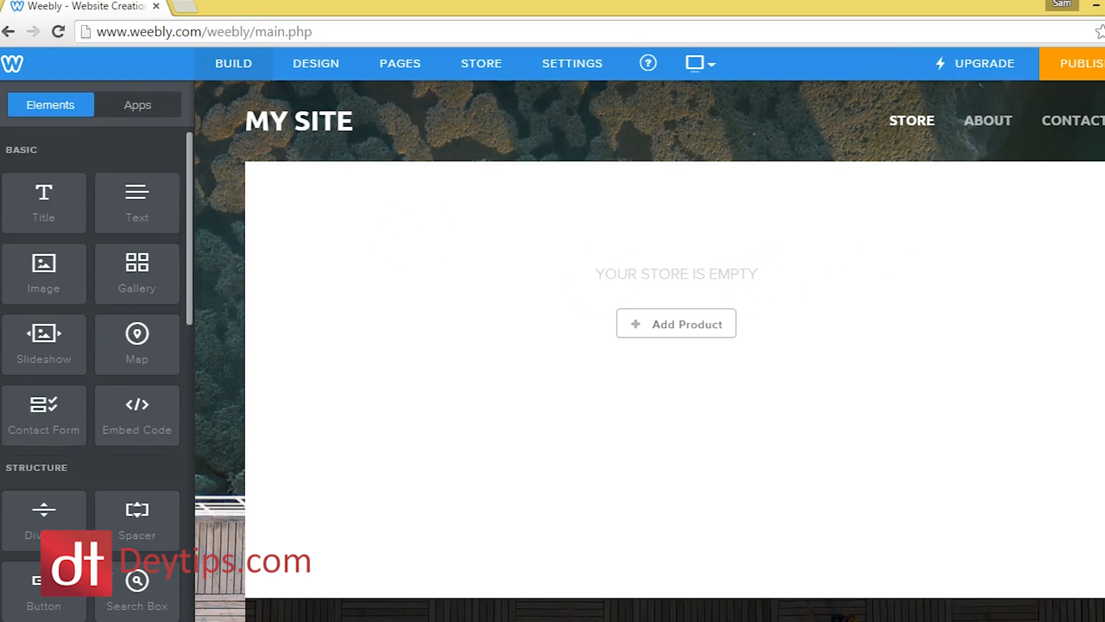
scroll(675, 346, down, 3)
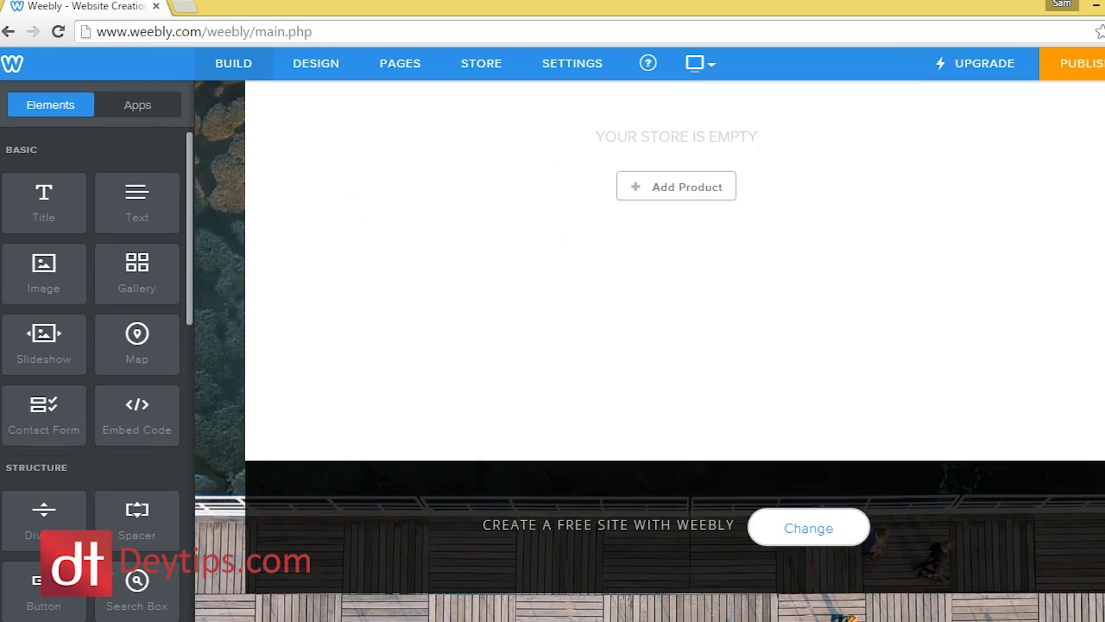
scroll(675, 346, up, 3)
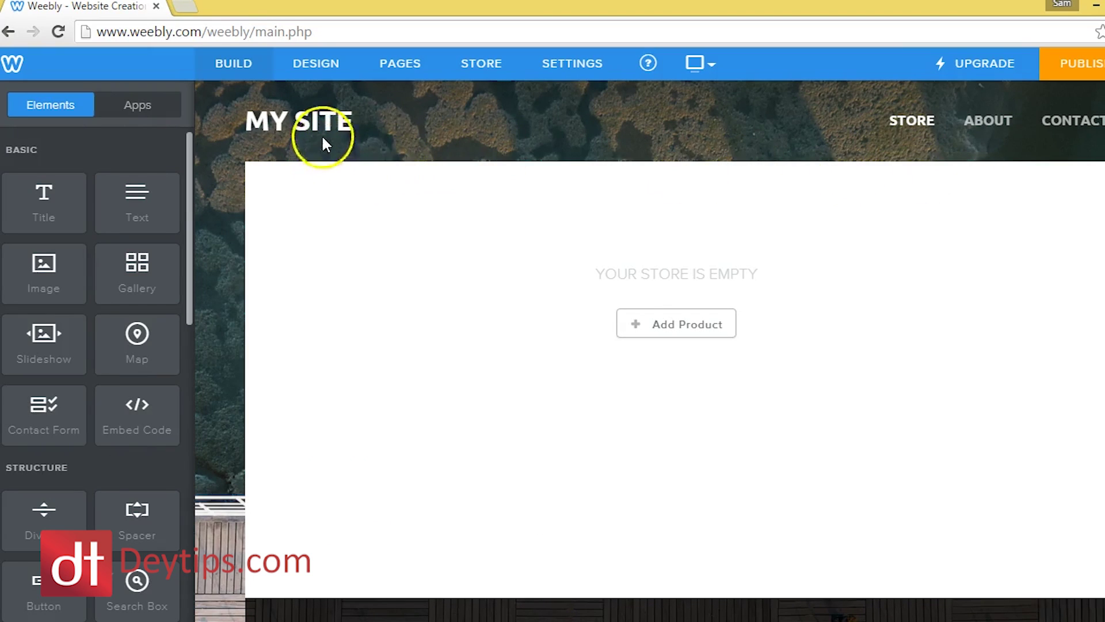
Switch the header title to a logo and upload 80height.png
click(321, 118)
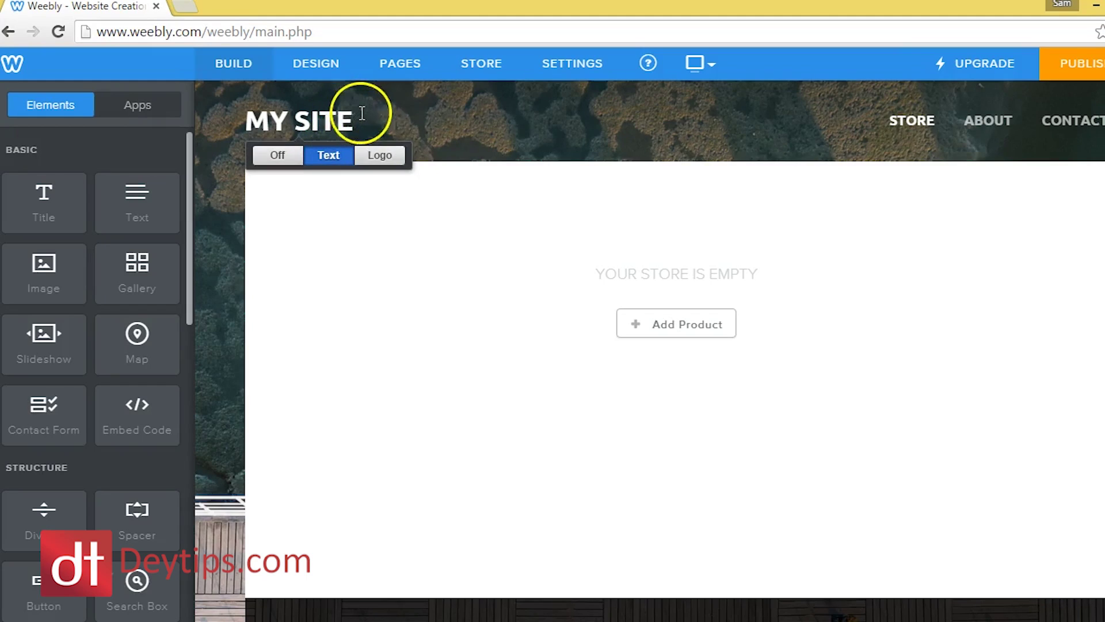
mouse_move(313, 119)
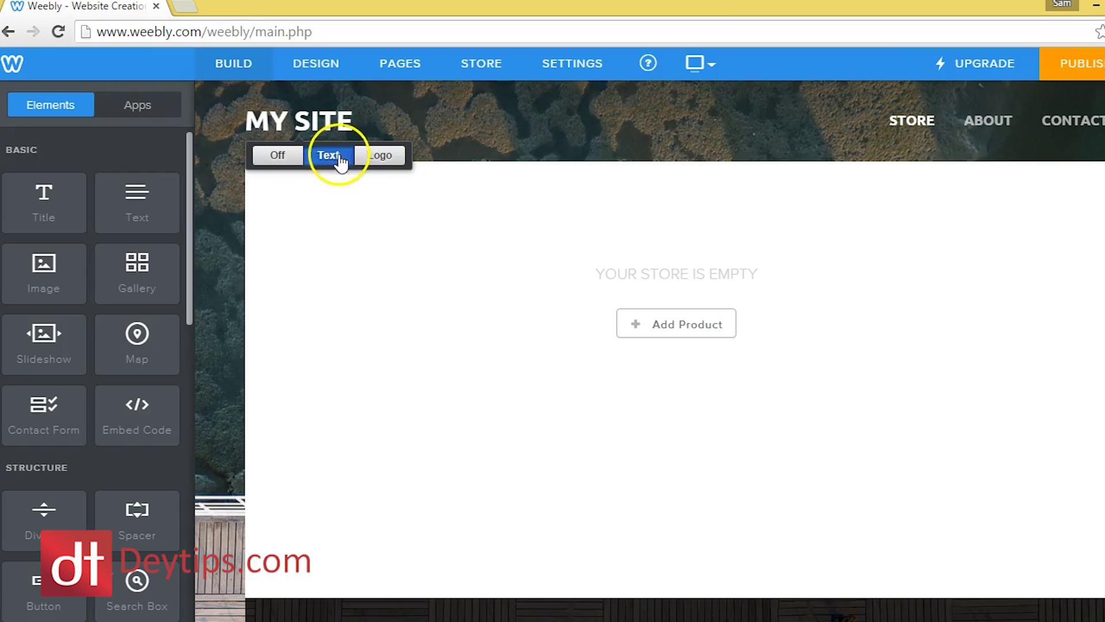
click(381, 160)
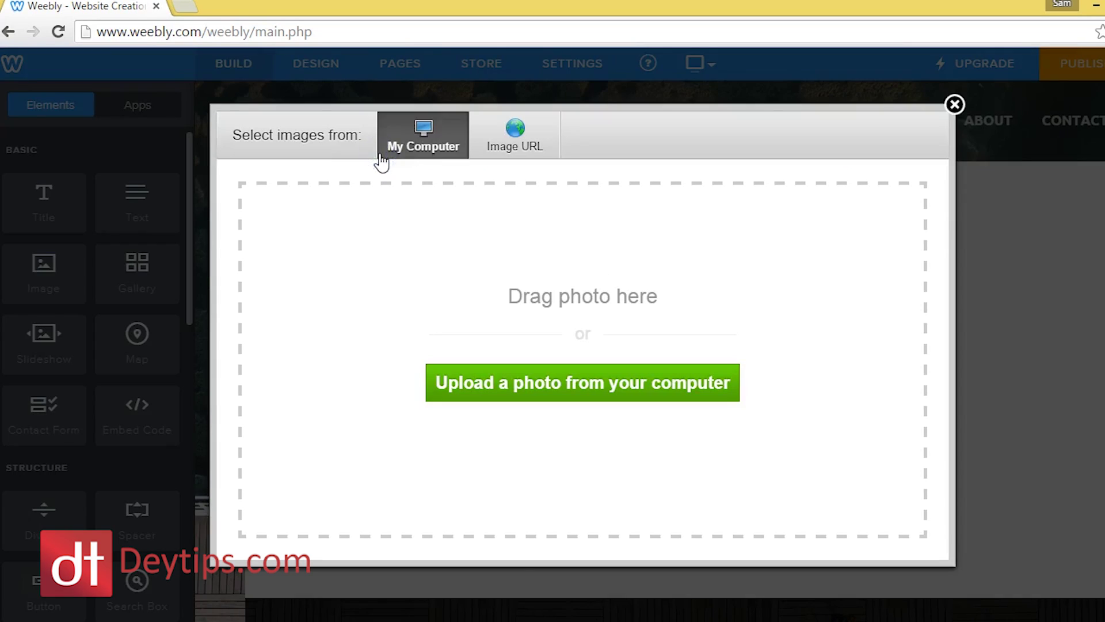
click(599, 390)
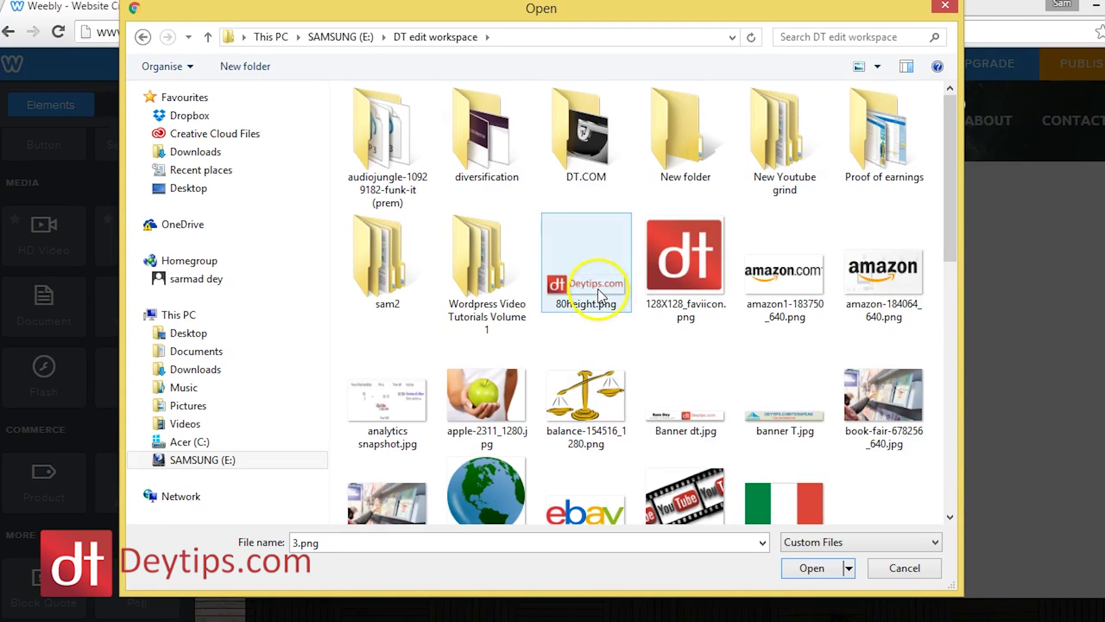
click(598, 290)
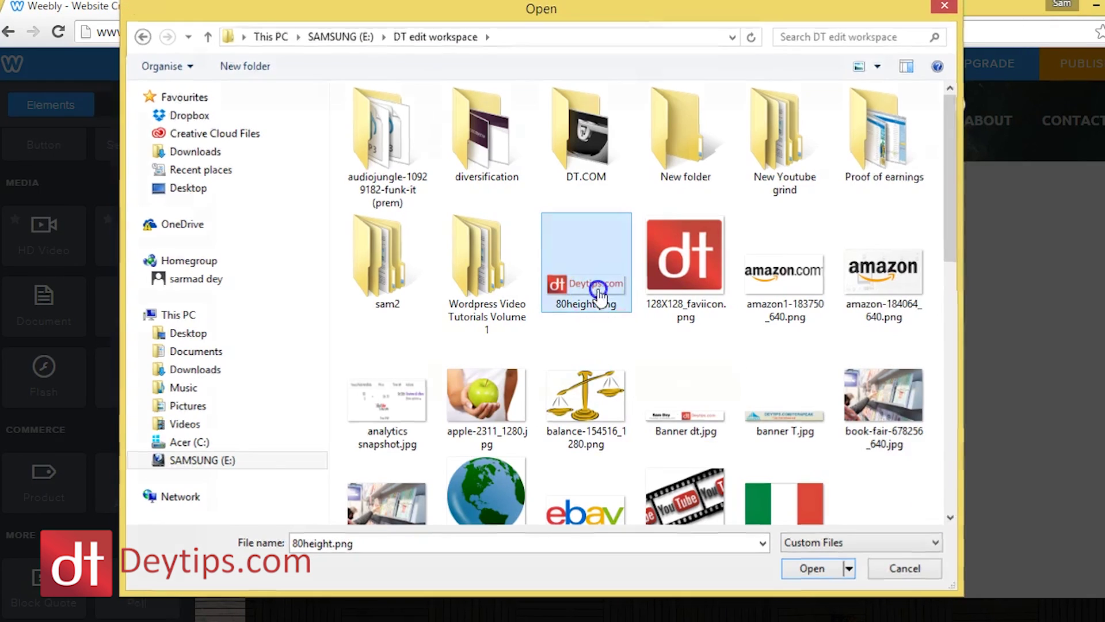
double_click(598, 290)
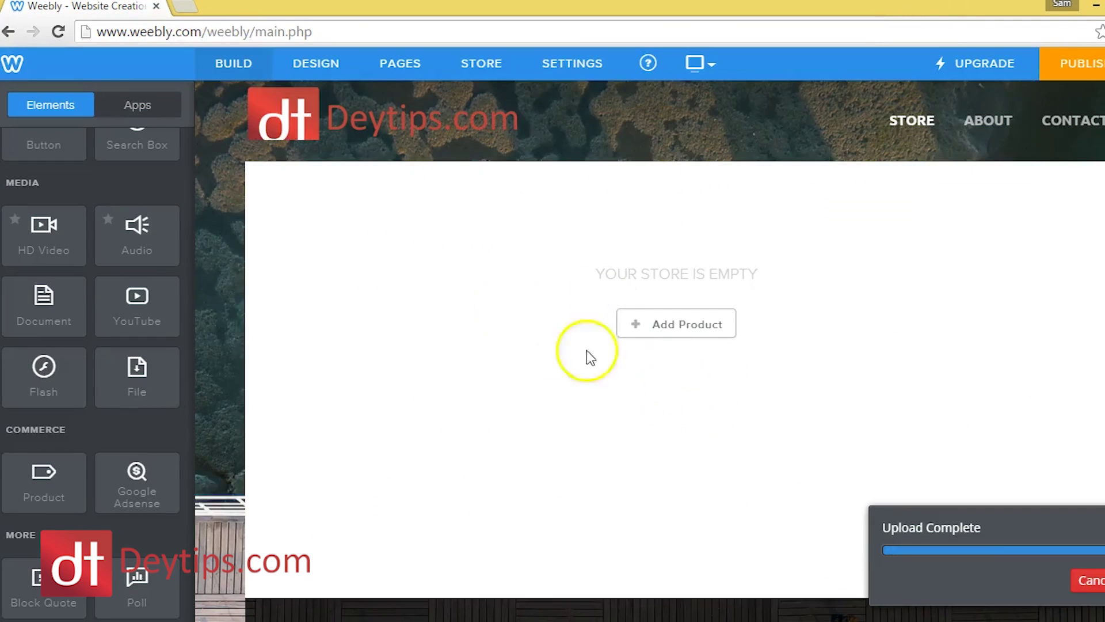
click(425, 135)
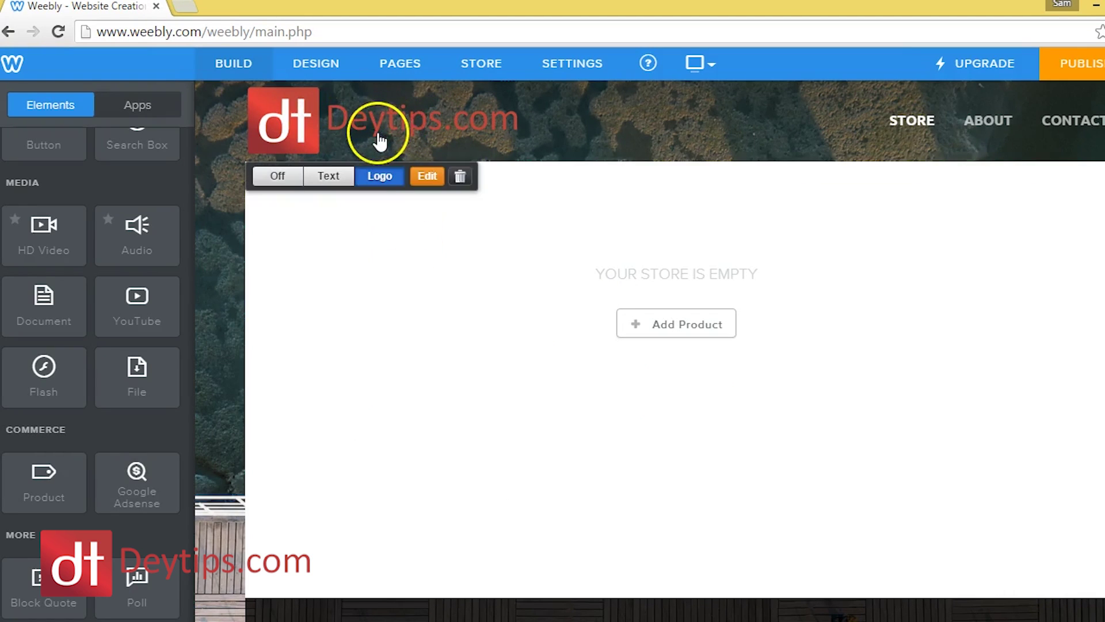
Return the header to a text title and rename it from MY SITE to DEYTIPS
click(329, 177)
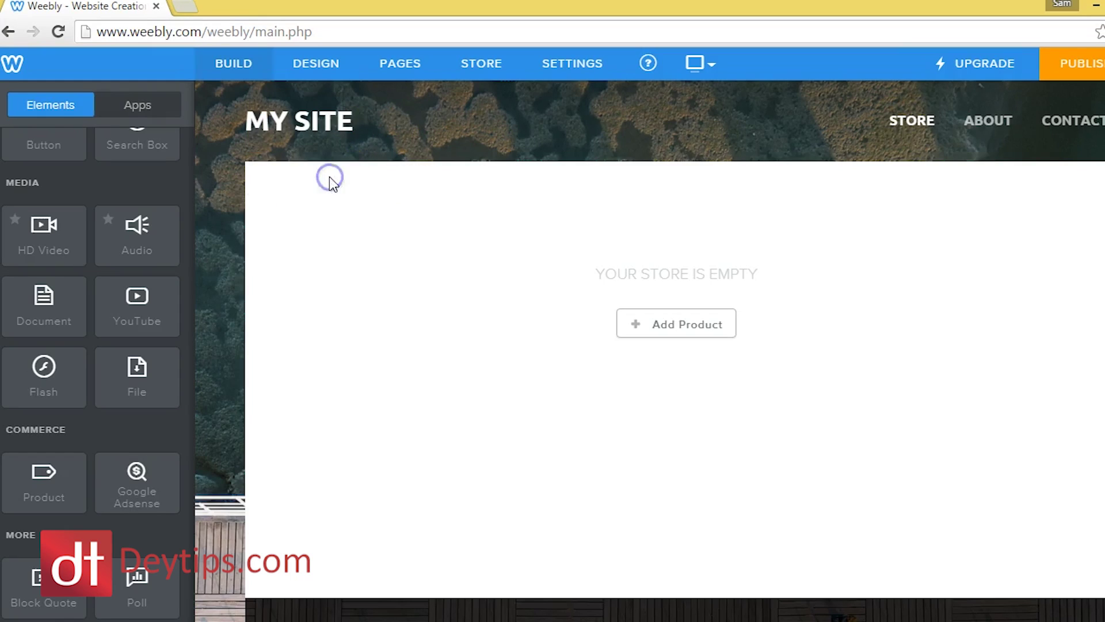
click(349, 122)
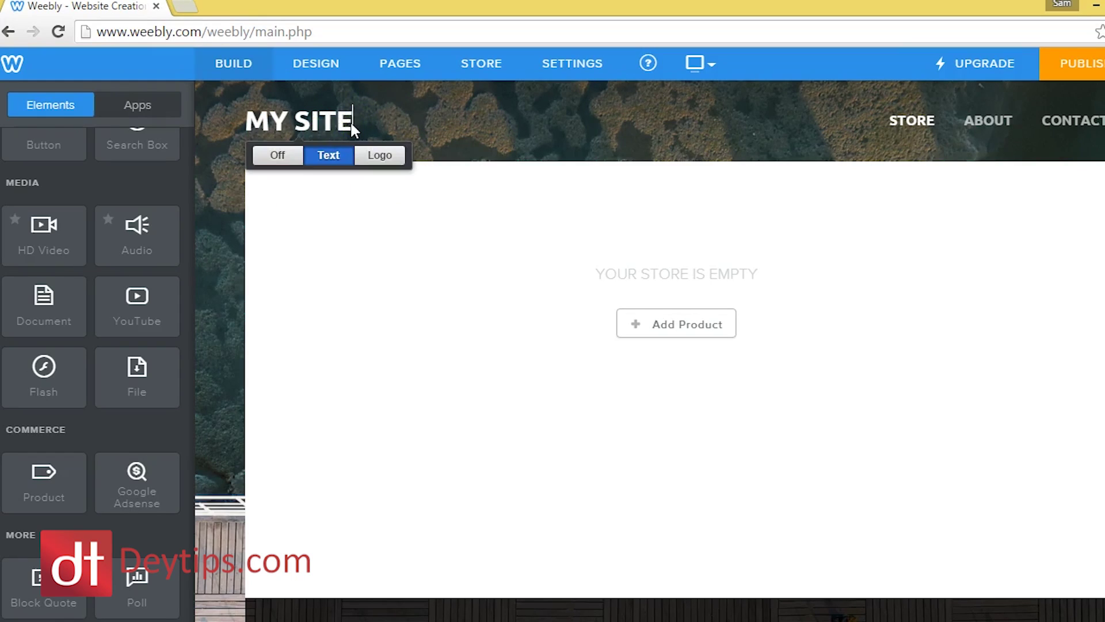
key(BackSpace)
key(BackSpace)
key(BackSpace)
key(BackSpace)
key(BackSpace)
key(BackSpace)
key(BackSpace)
text(D)
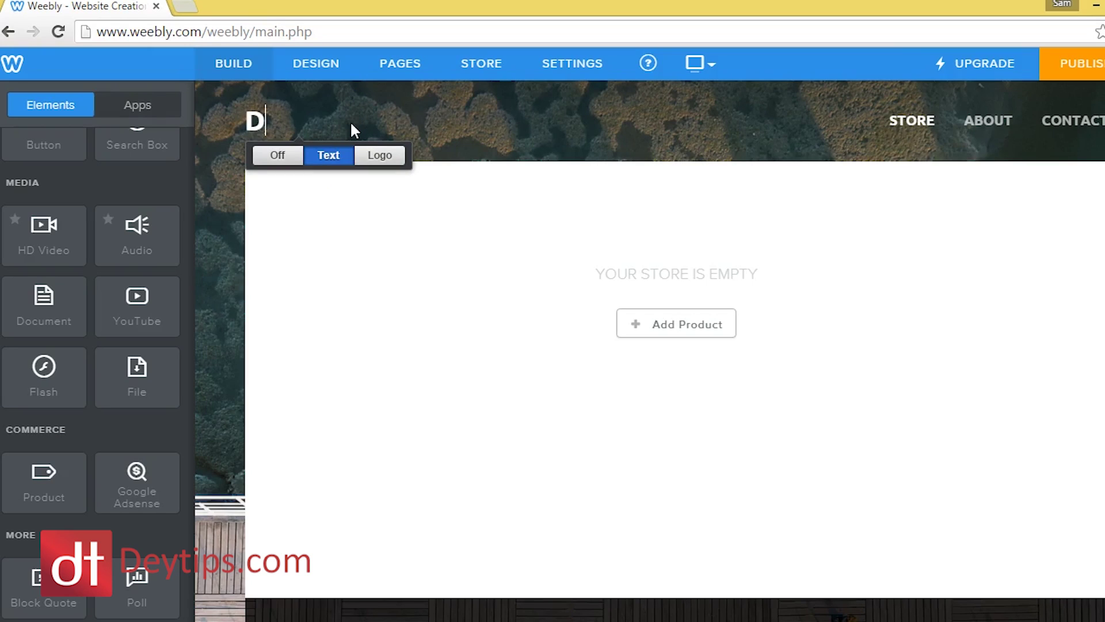
text(EYTIPS)
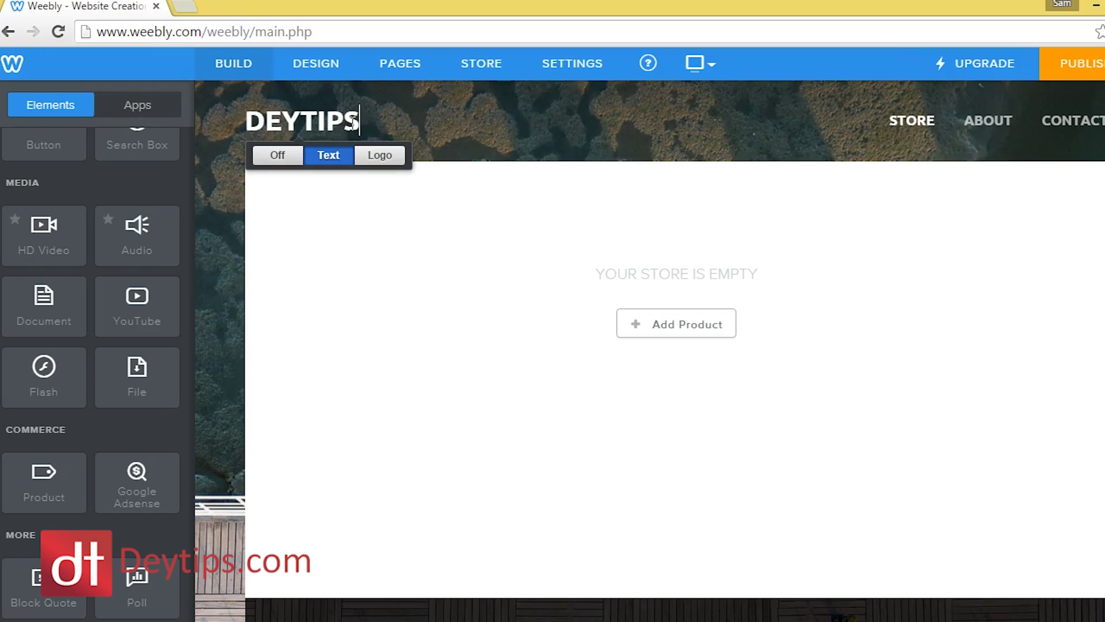
drag(350, 121, 537, 144)
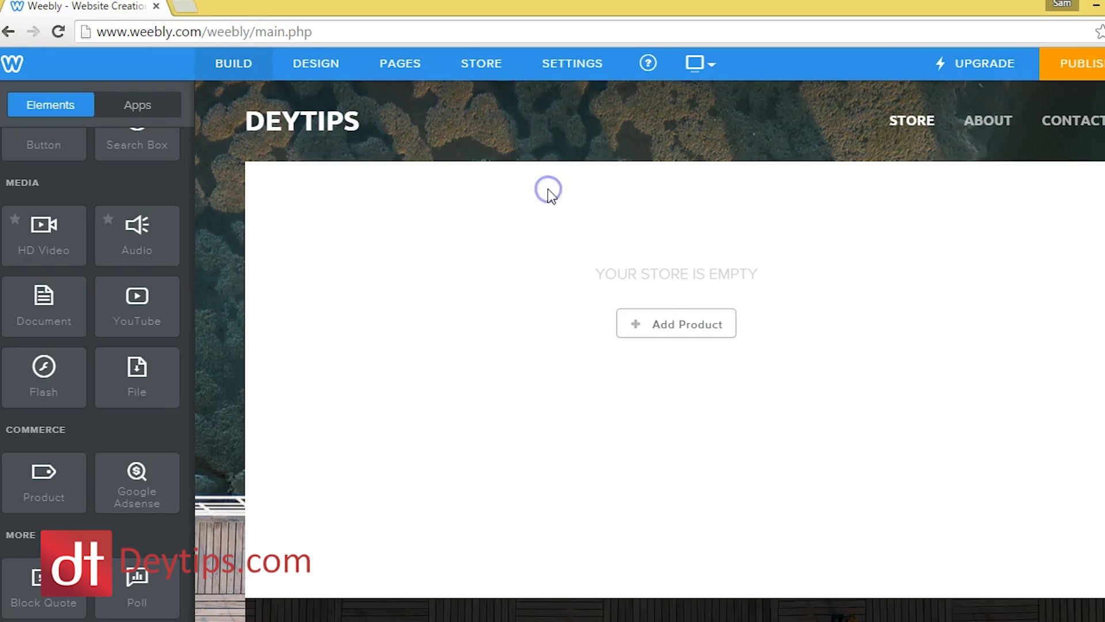
Turn the header title off entirely
click(302, 123)
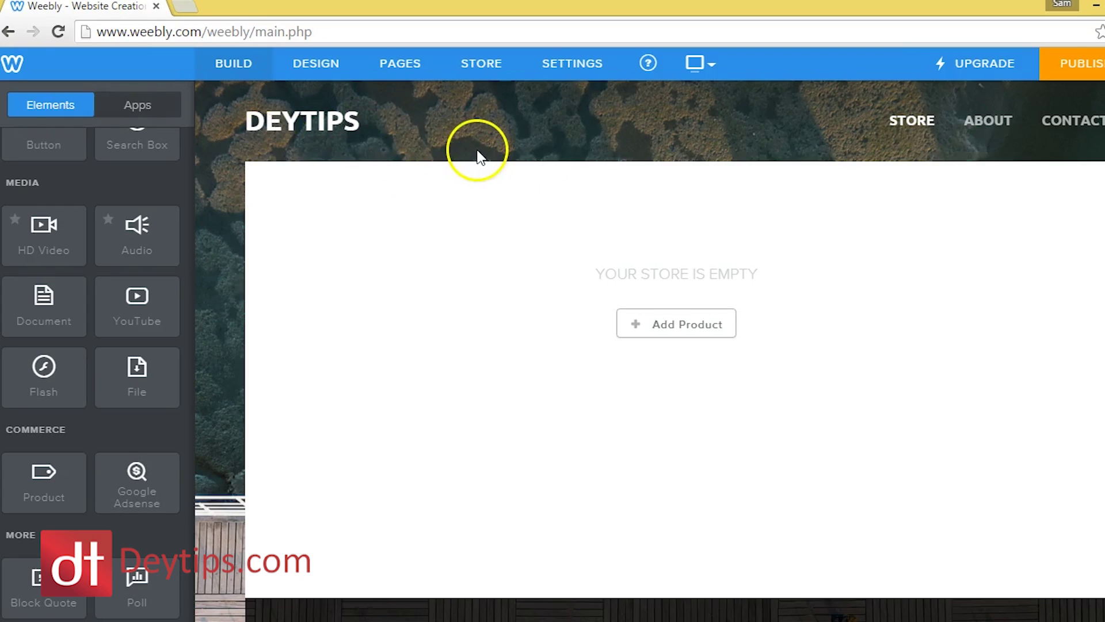
click(286, 156)
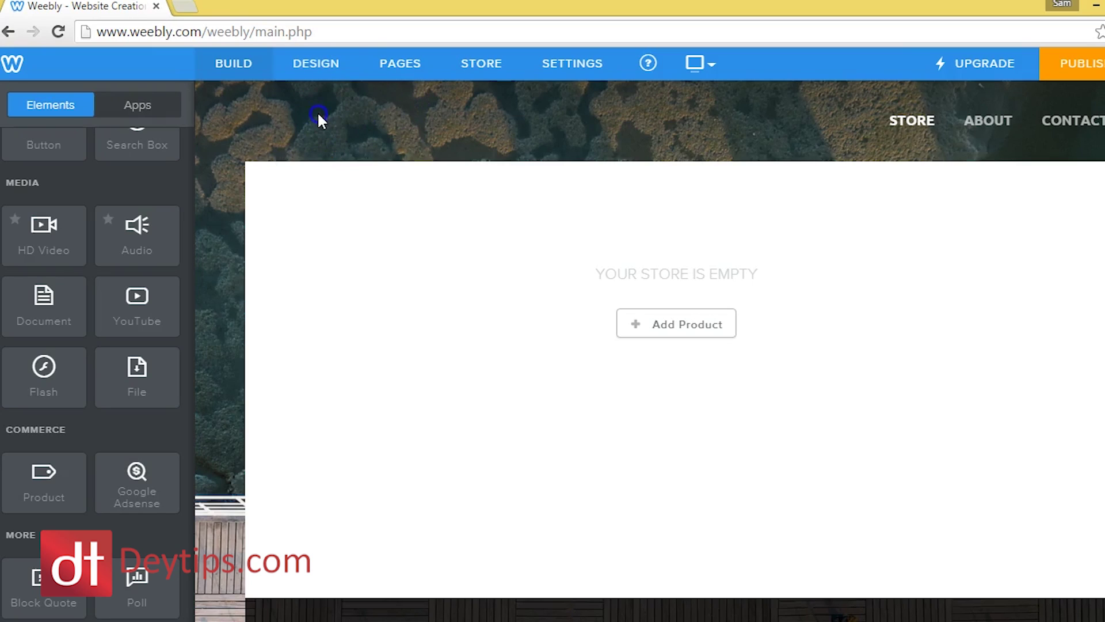
scroll(92, 345, up, 8)
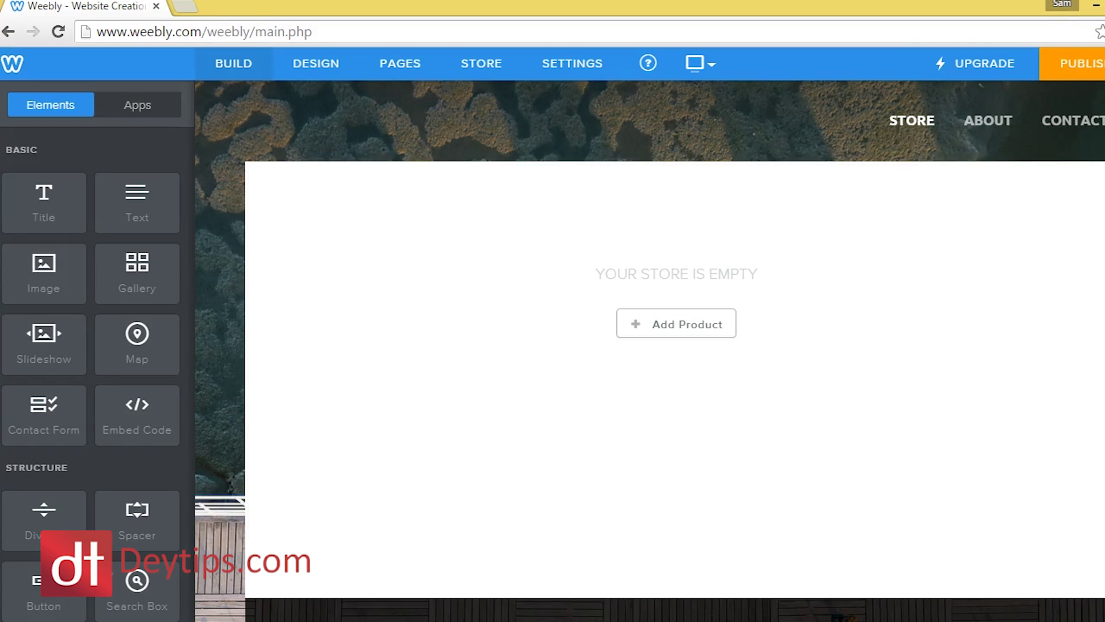
Add a product named 'product 1' with description 'khvhv', keeping type Physical Good
click(767, 318)
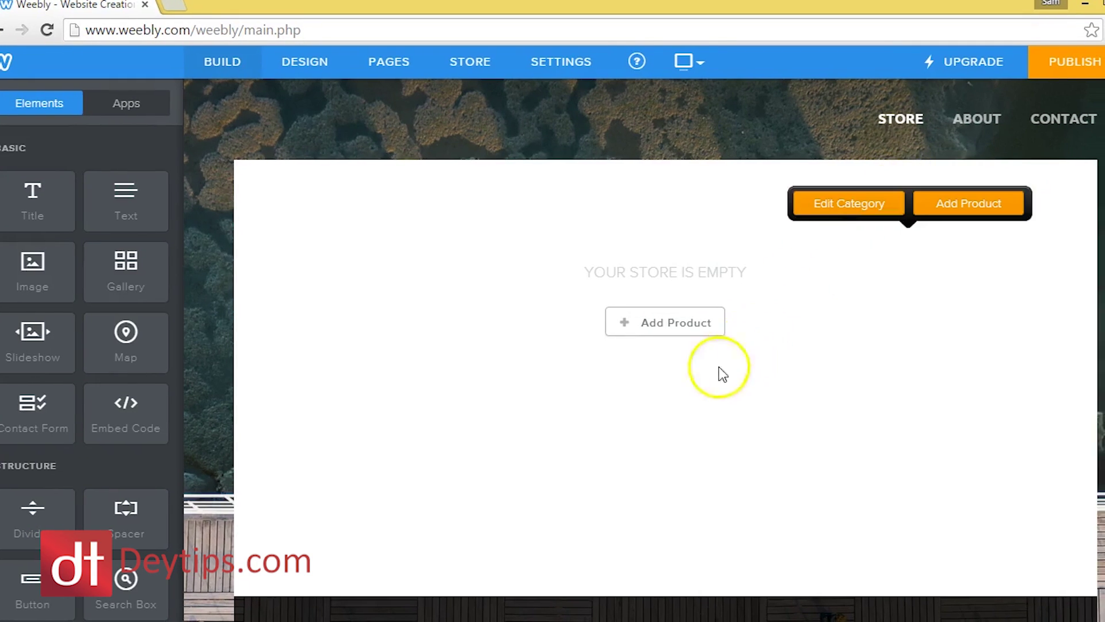
click(654, 325)
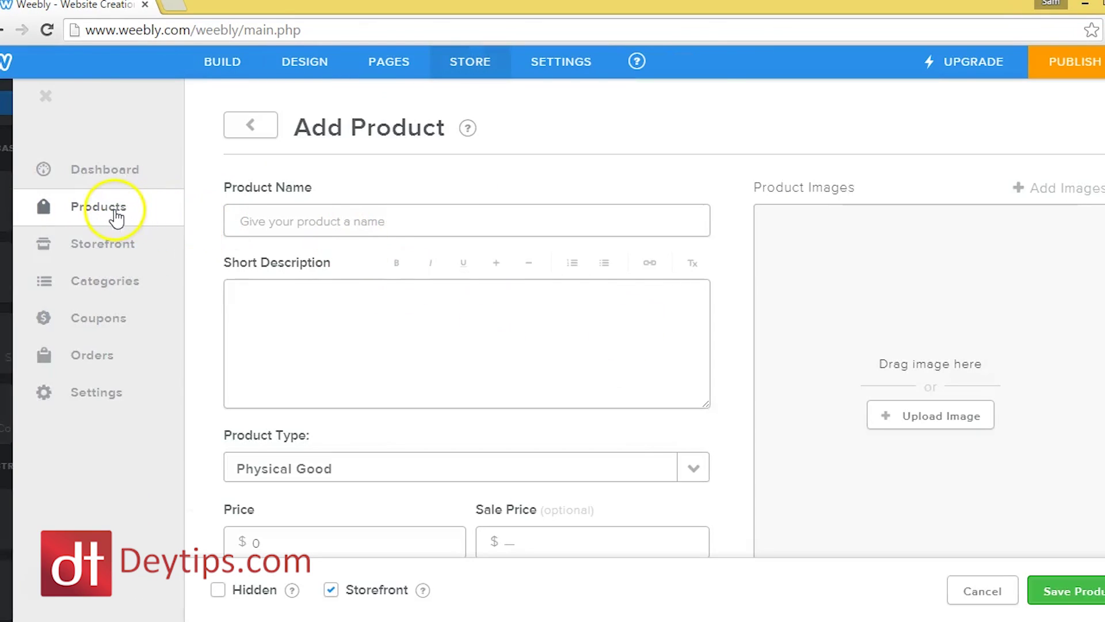
click(292, 225)
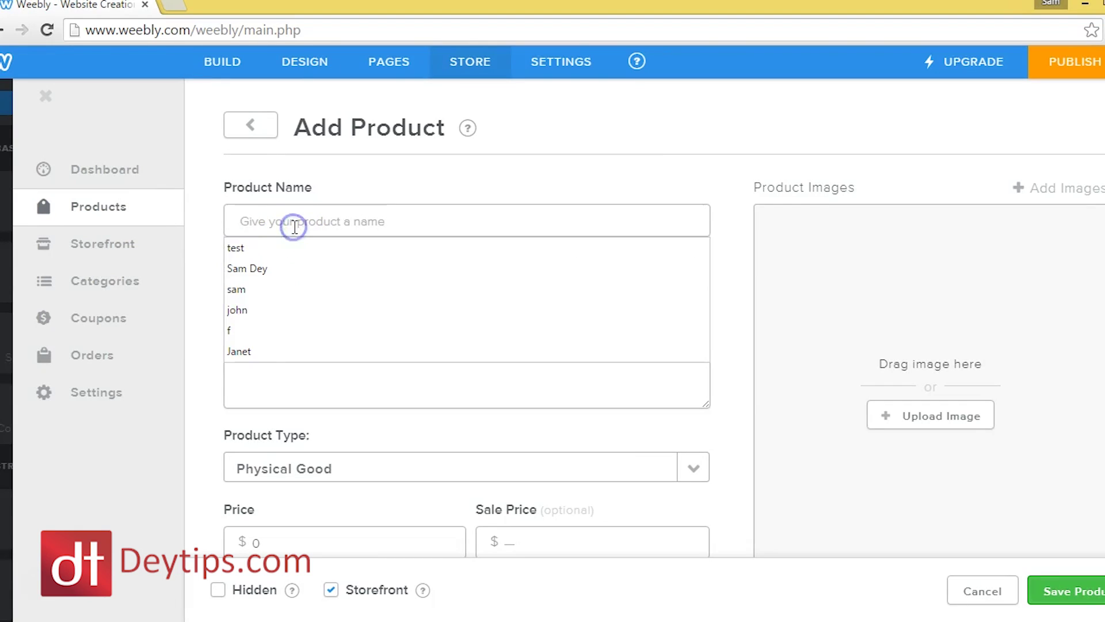
click(295, 227)
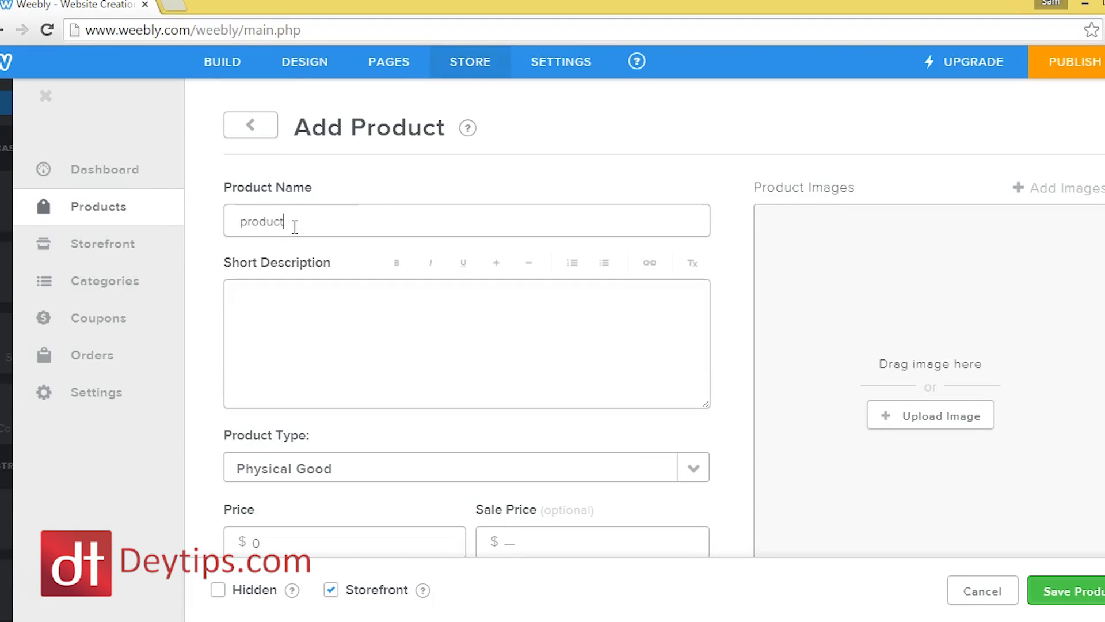
click(295, 326)
click(900, 278)
scroll(900, 279, down, 2)
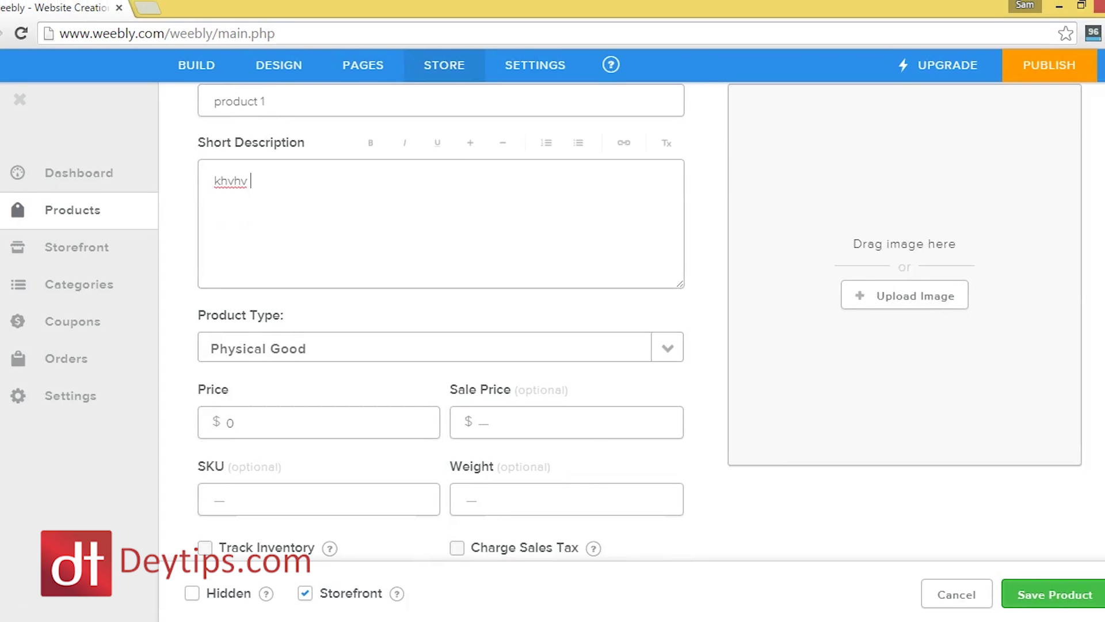
click(675, 349)
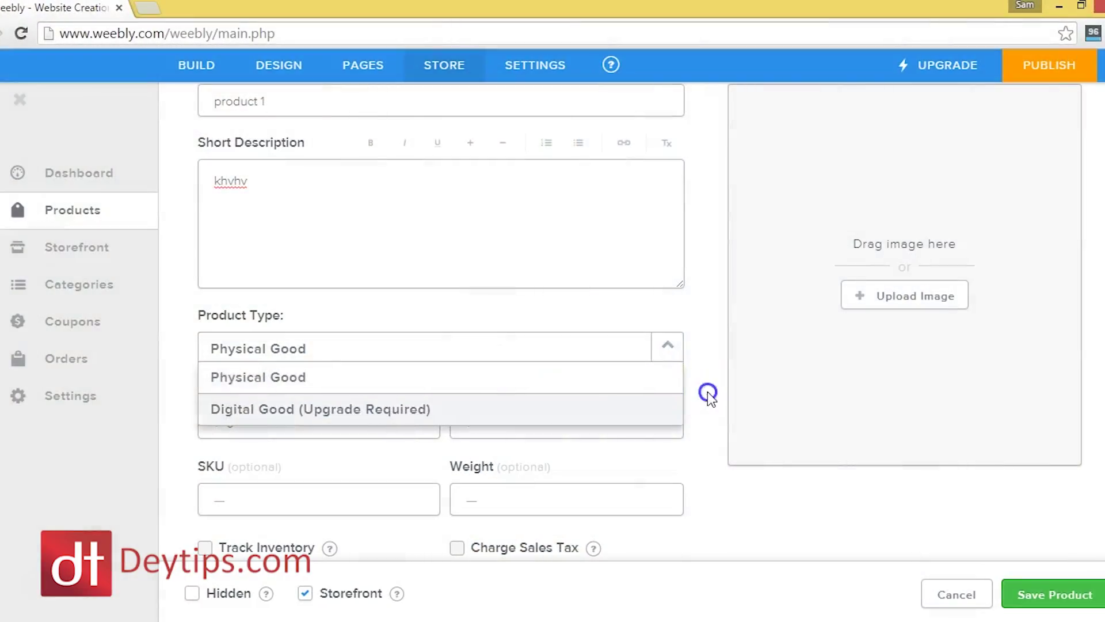
click(707, 396)
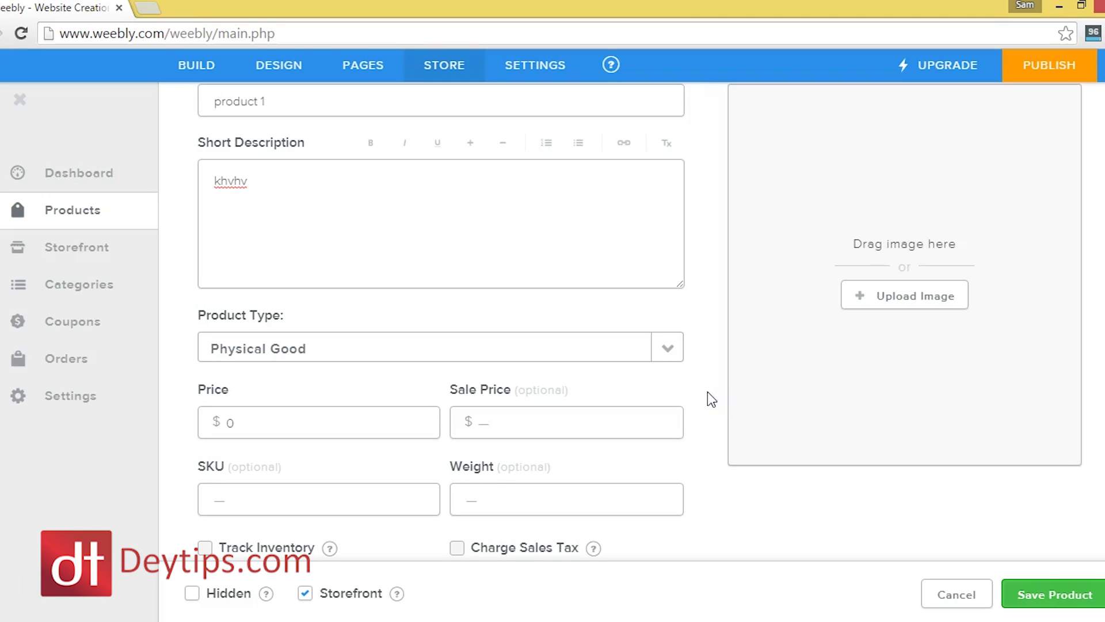
scroll(438, 323, down, 3)
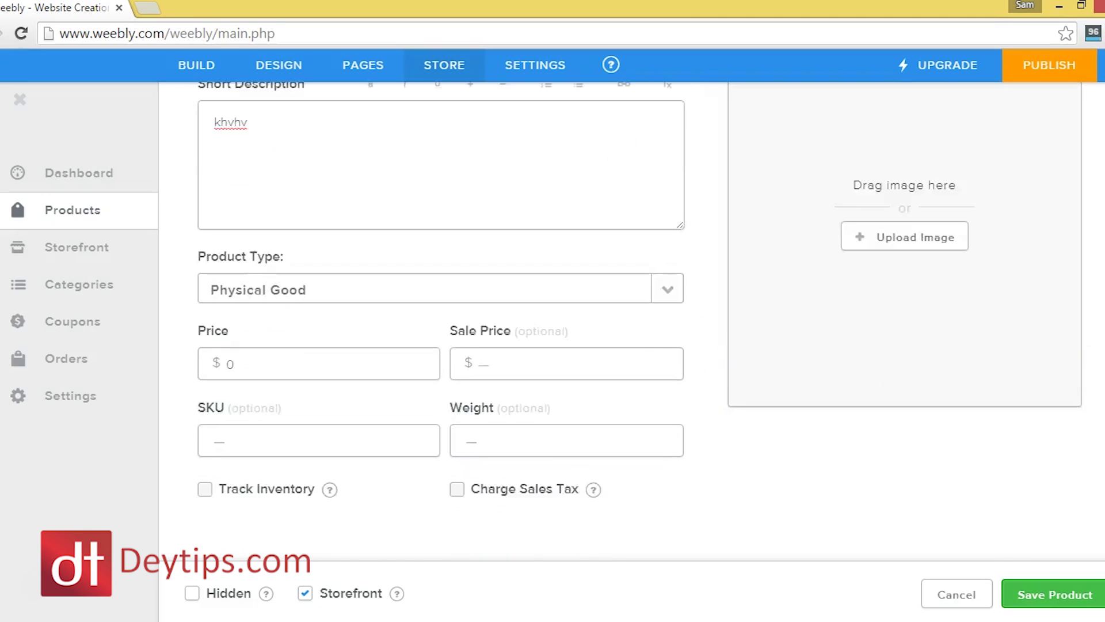
click(275, 296)
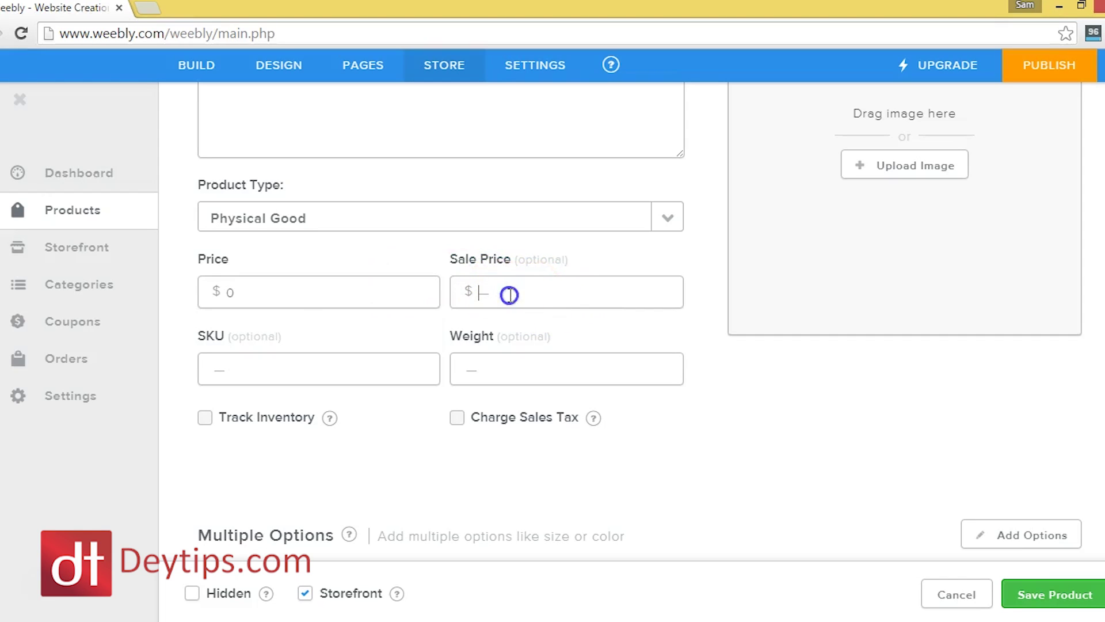
click(296, 363)
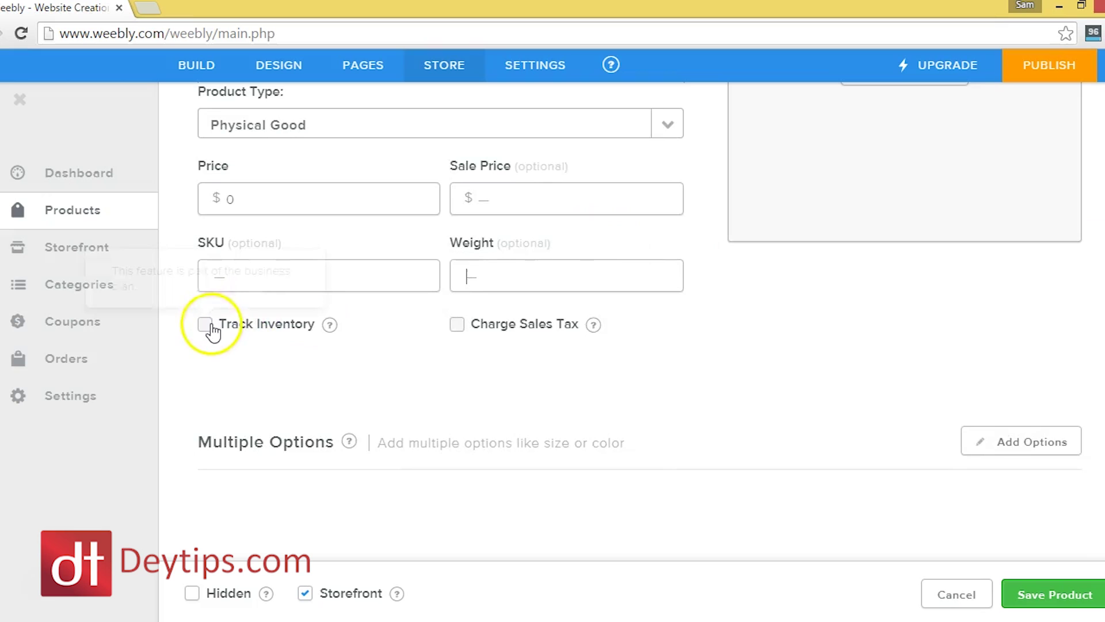
click(205, 325)
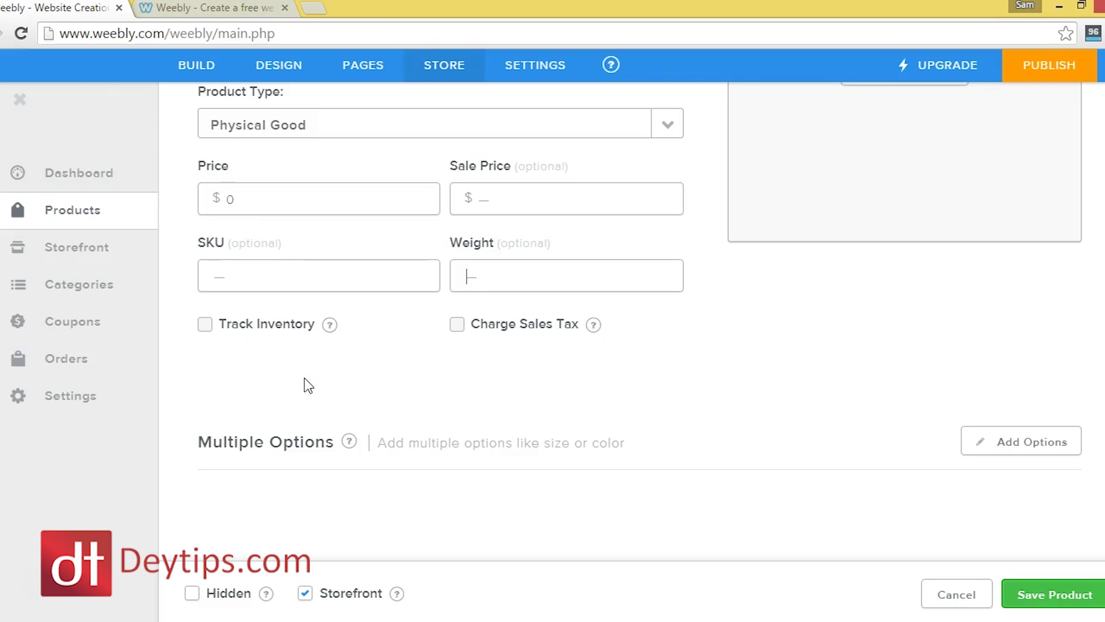
scroll(515, 267, up, 4)
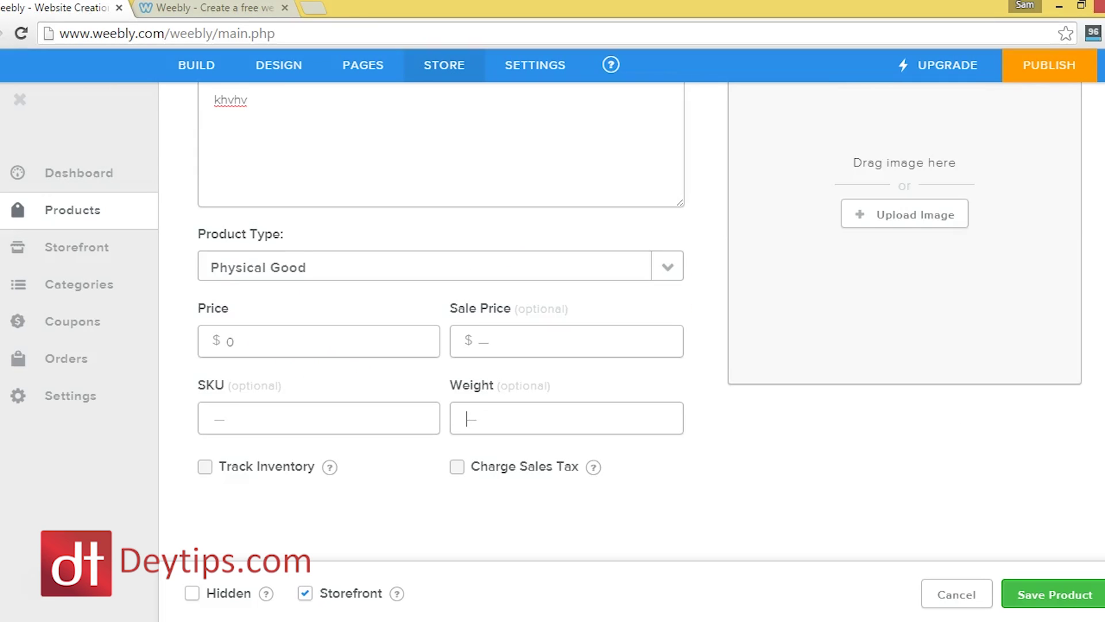
scroll(1100, 207, up, 2)
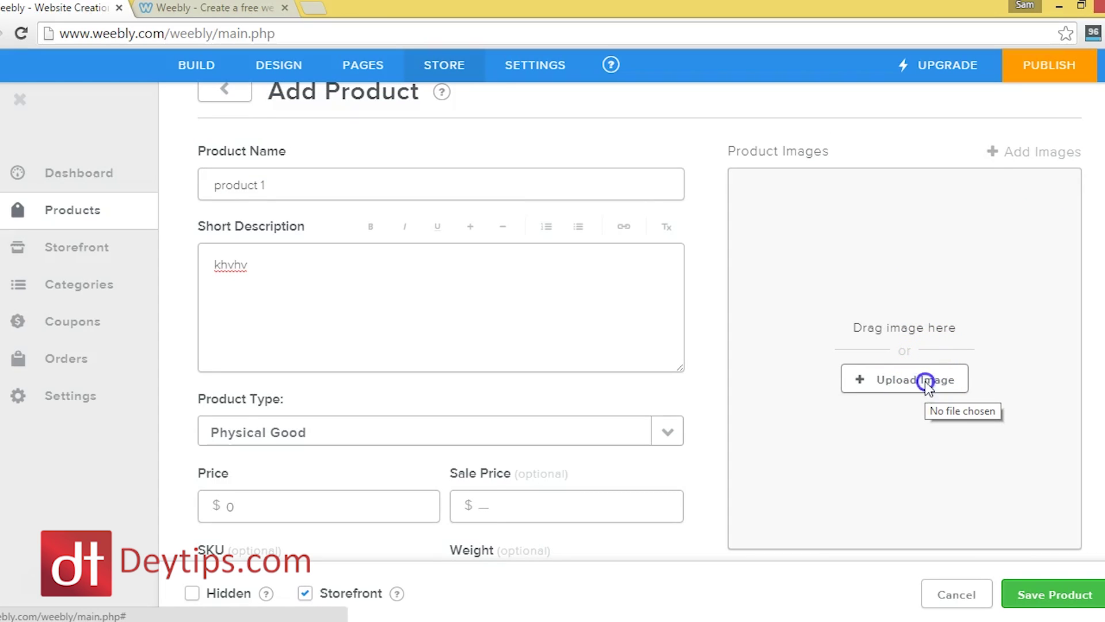
Upload amazon-184064_640.png as the product image
click(924, 381)
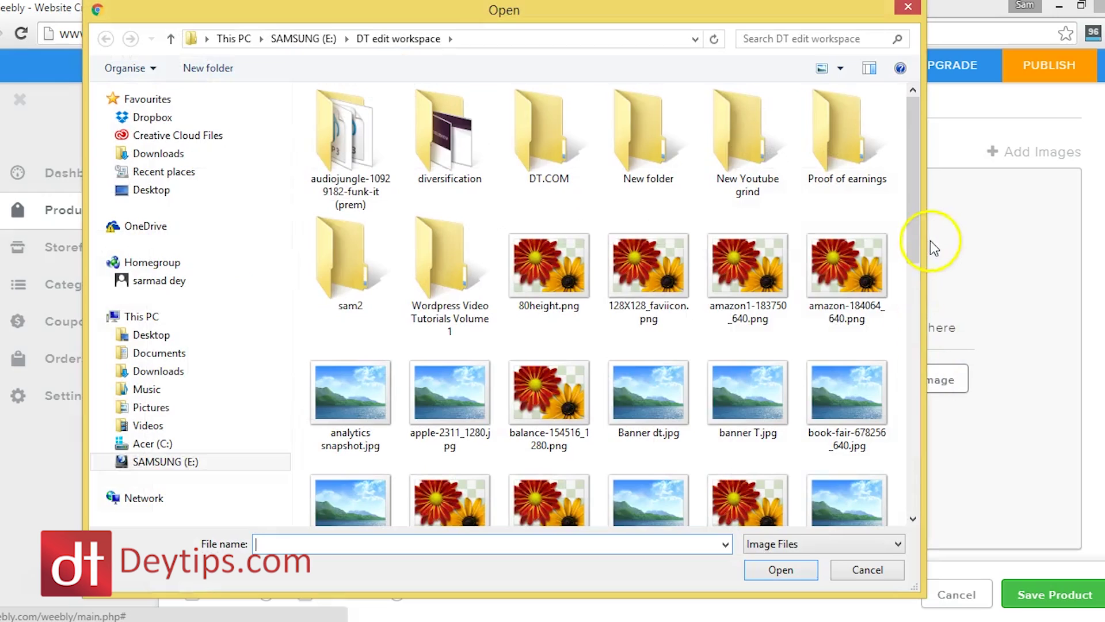
double_click(830, 275)
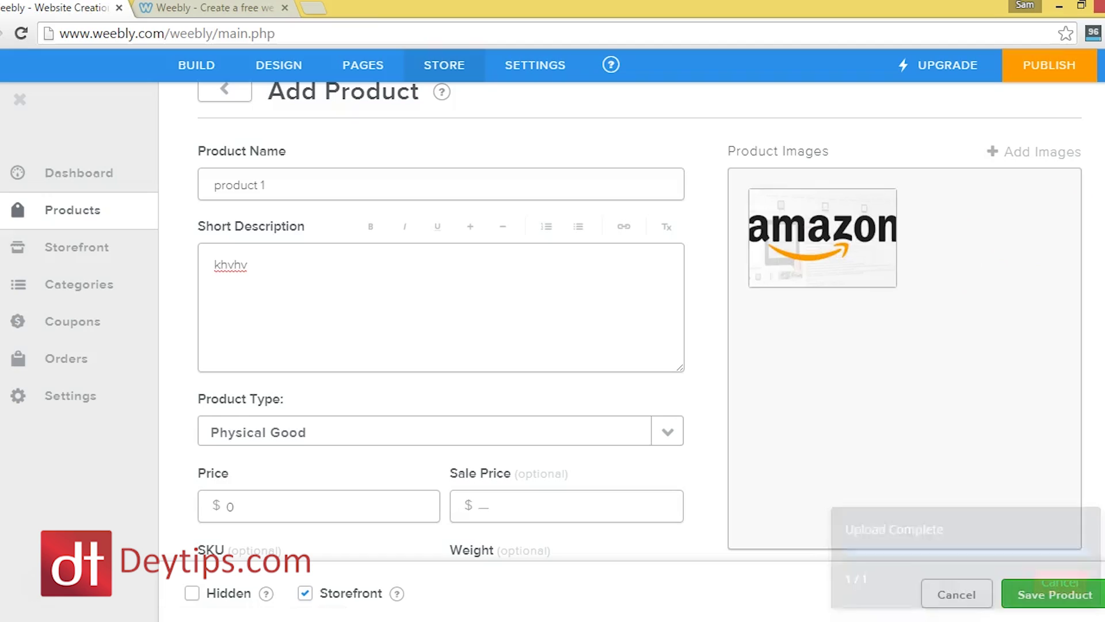
scroll(1061, 461, down, 1)
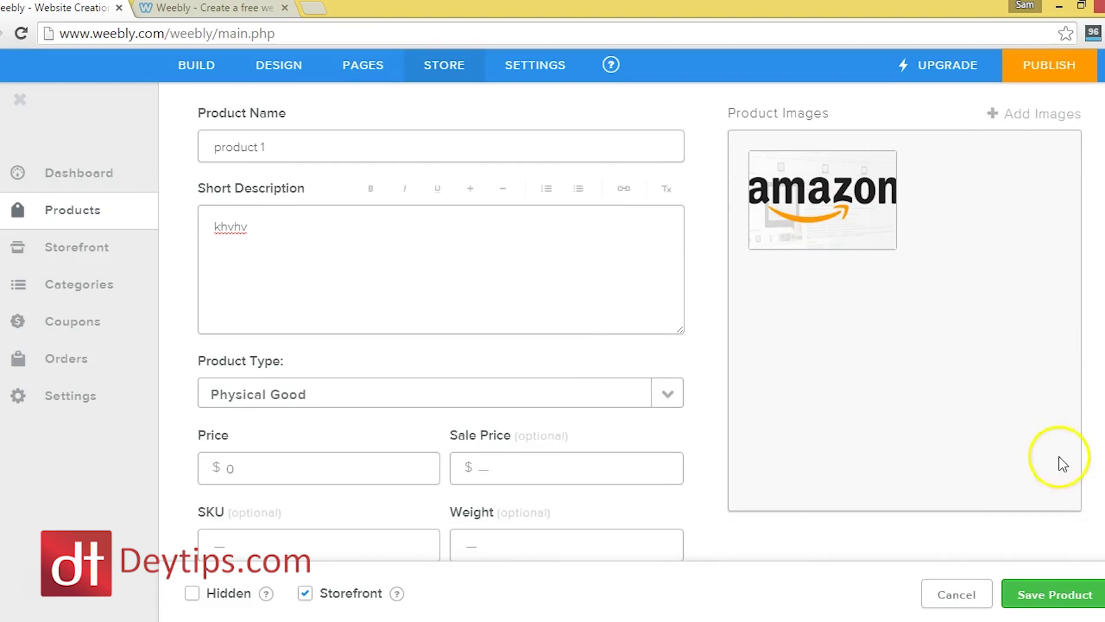
scroll(1068, 276, up, 1)
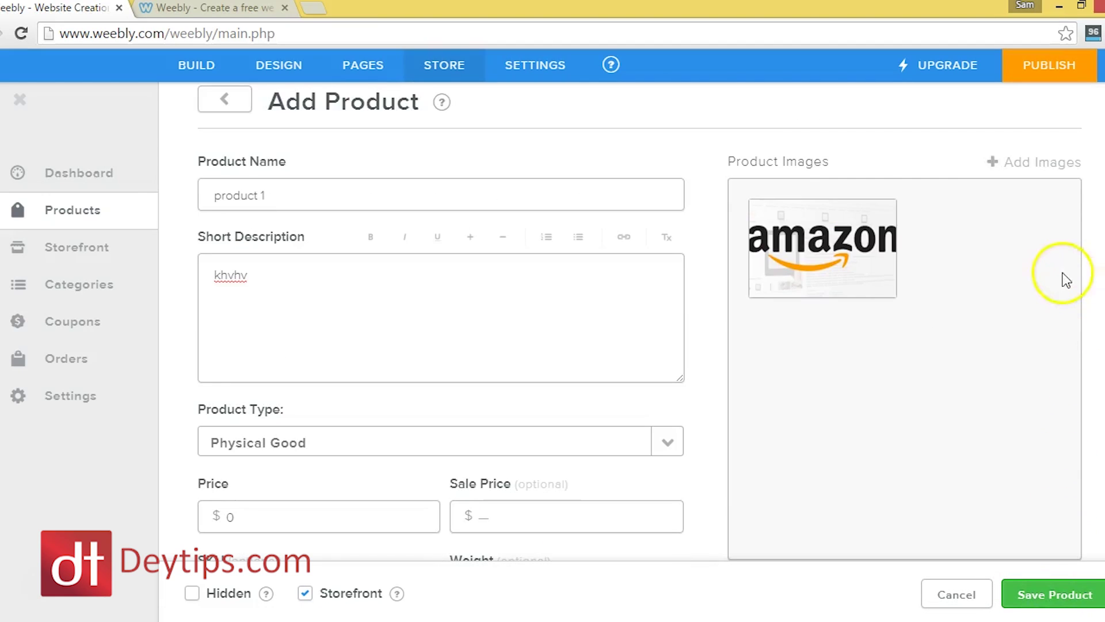
Add apple-2311_1280.jpg as a second image and save product 1
click(1063, 164)
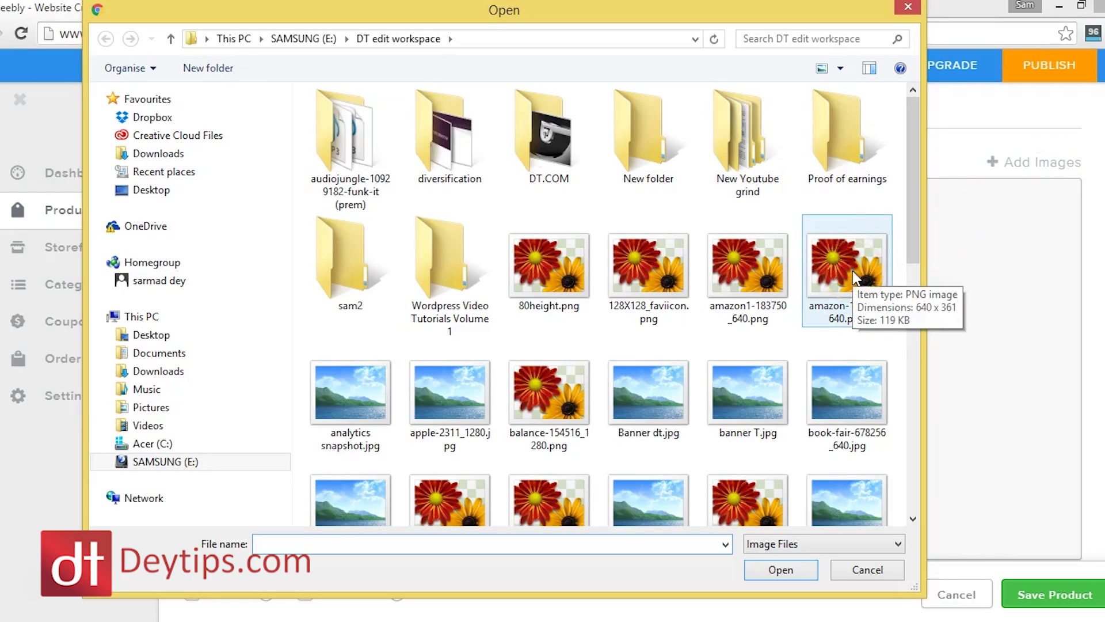
double_click(460, 397)
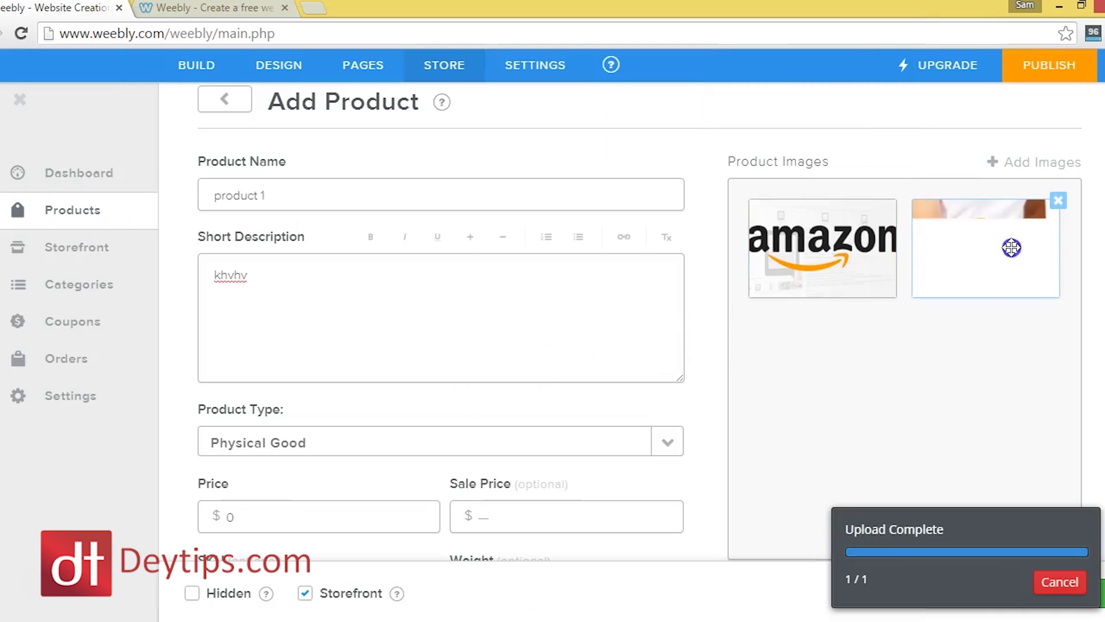
scroll(1093, 431, down, 1)
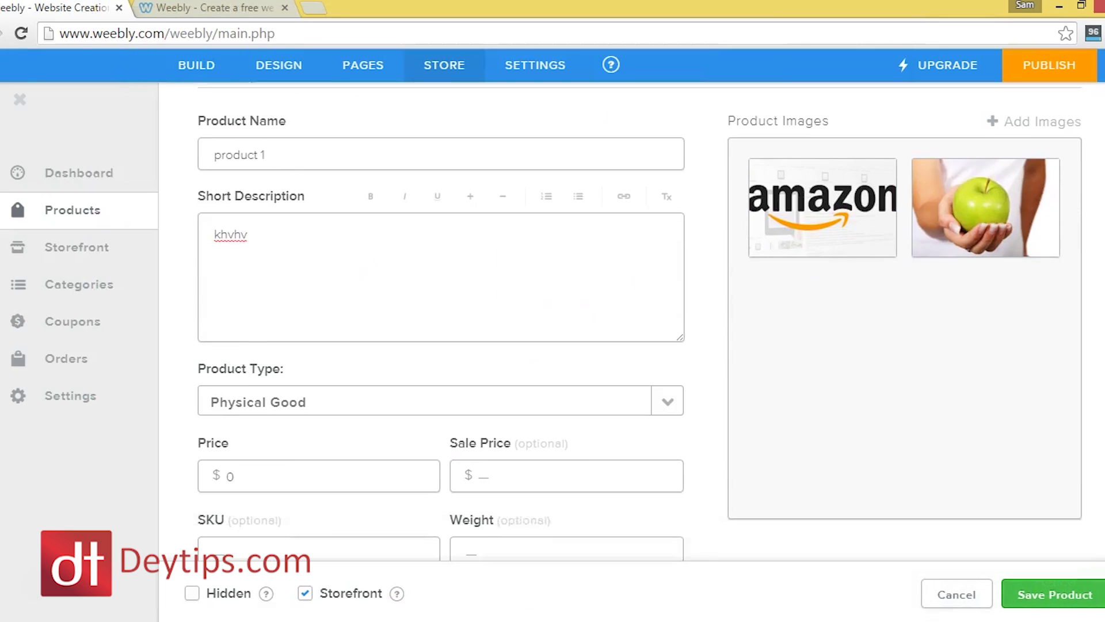
scroll(639, 320, down, 4)
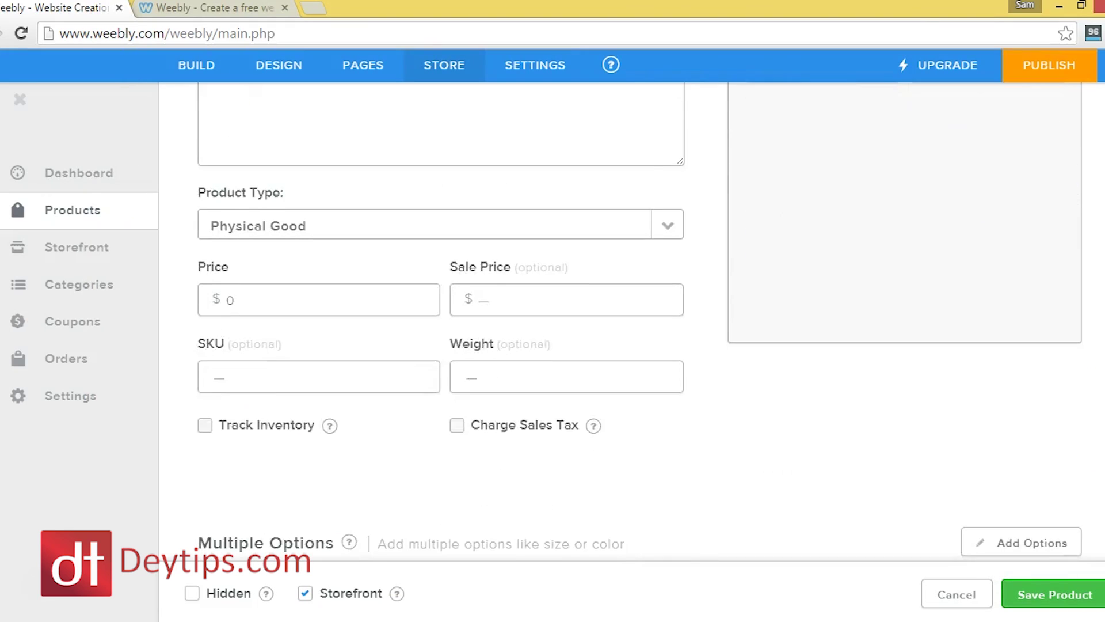
click(1028, 606)
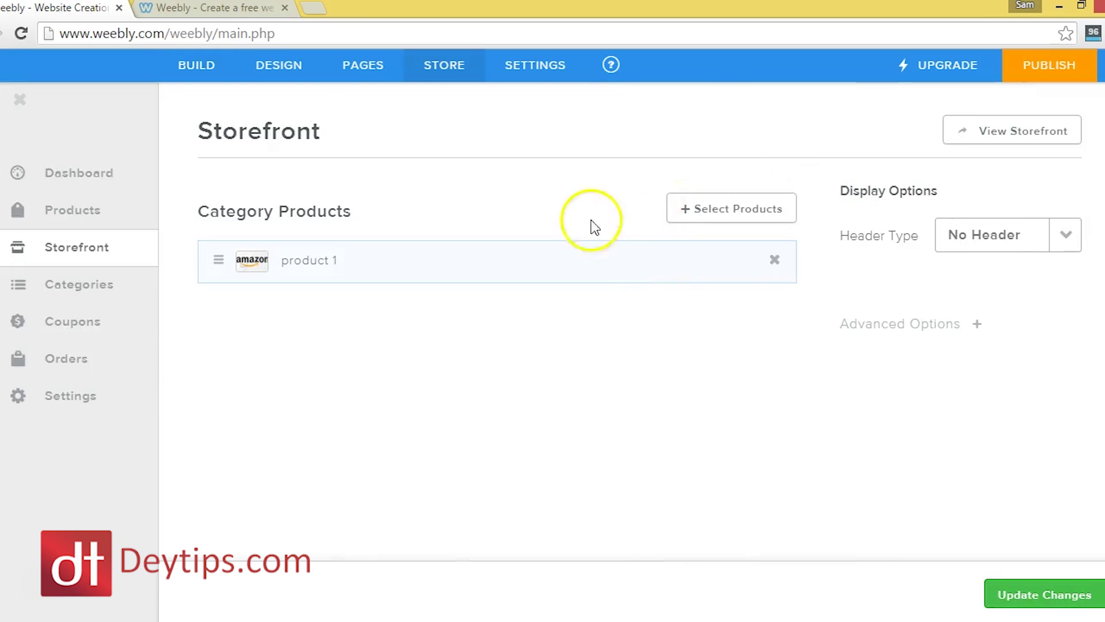
Create a new store category and name it 'Veg'
click(107, 296)
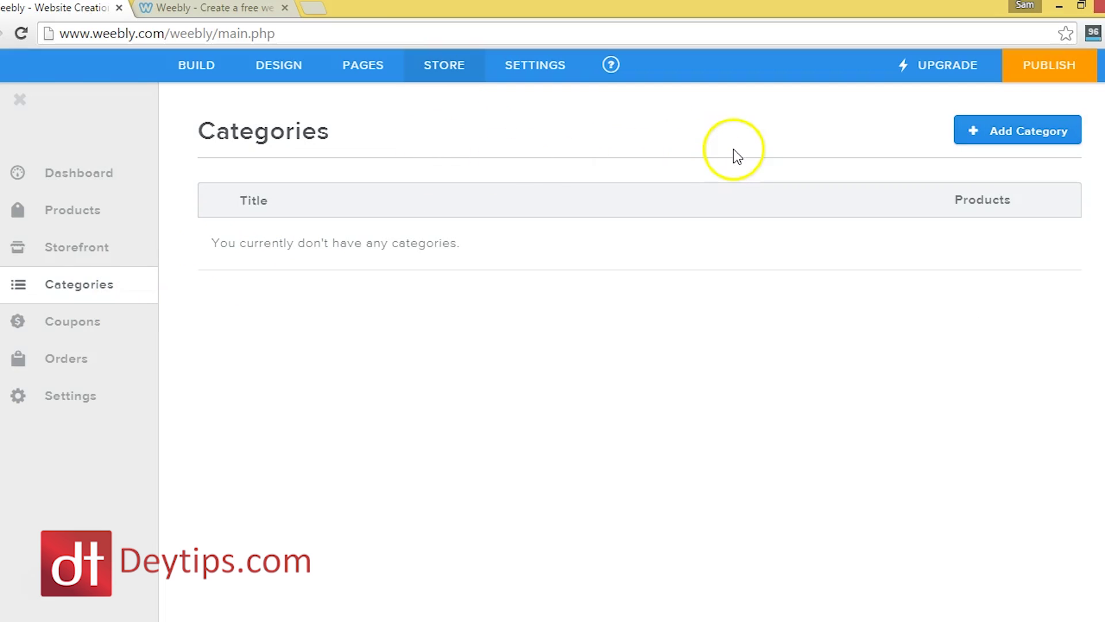
click(996, 133)
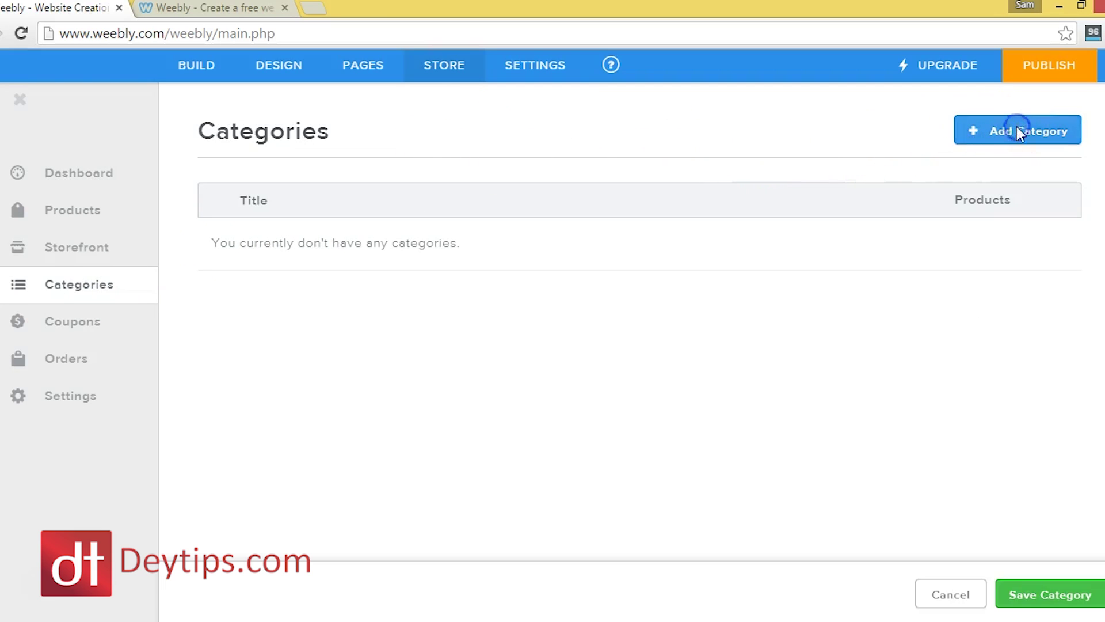
click(492, 232)
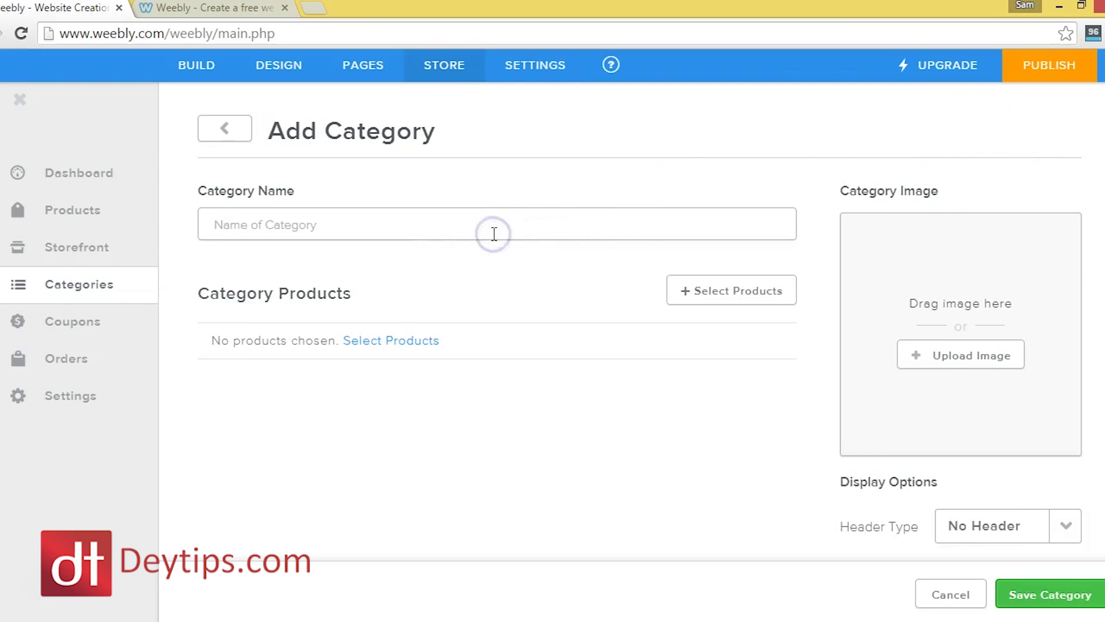
key(Caps_Lock)
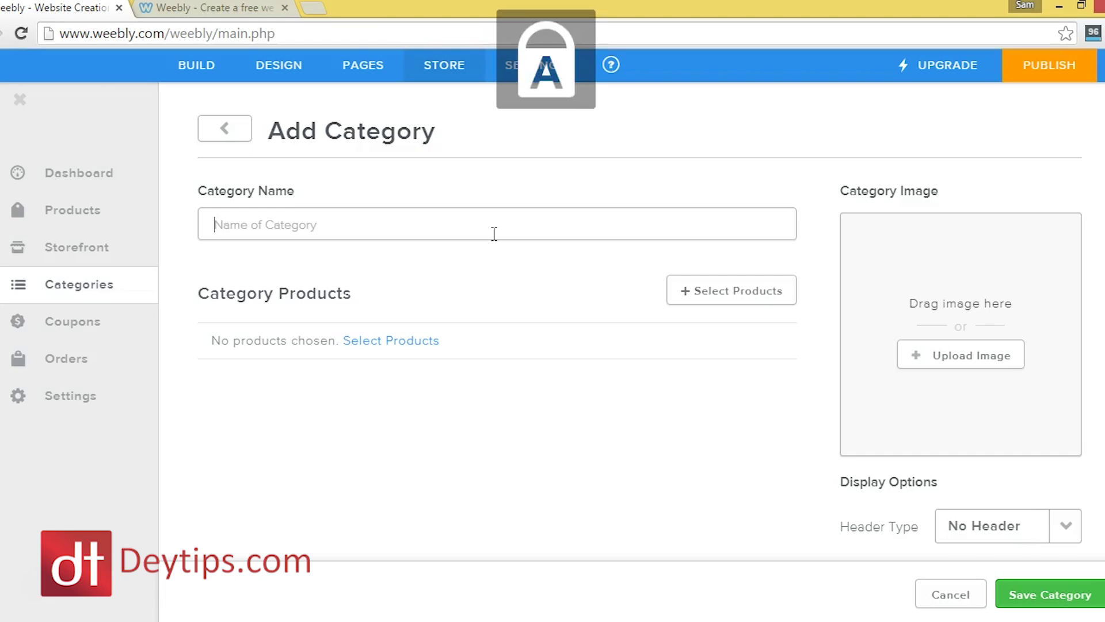
text(V)
key(Caps_Lock)
text(eg)
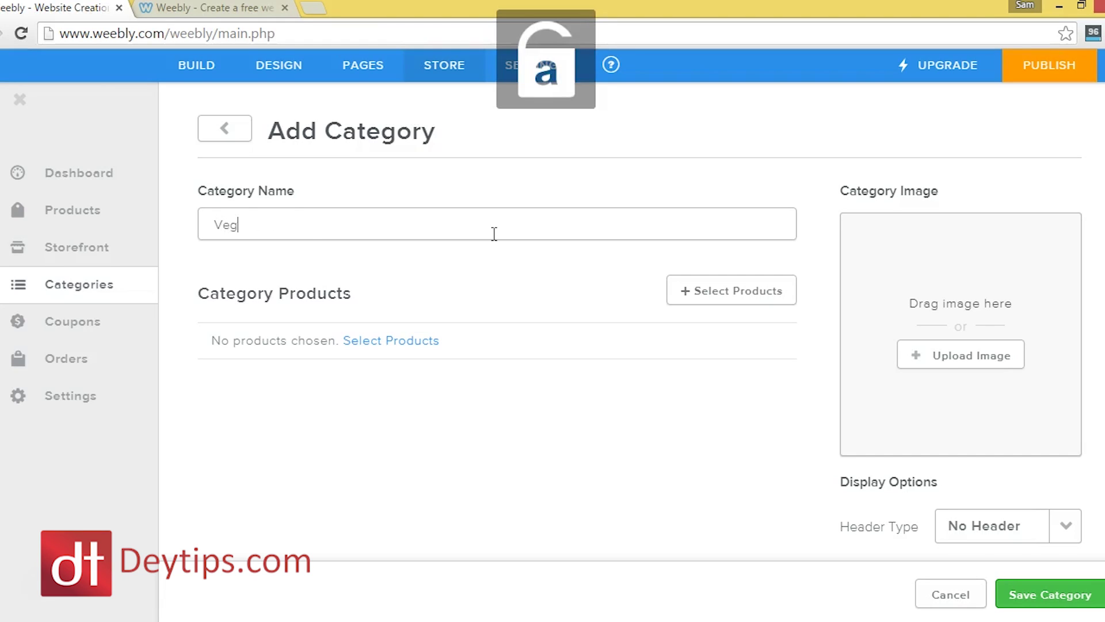
click(506, 285)
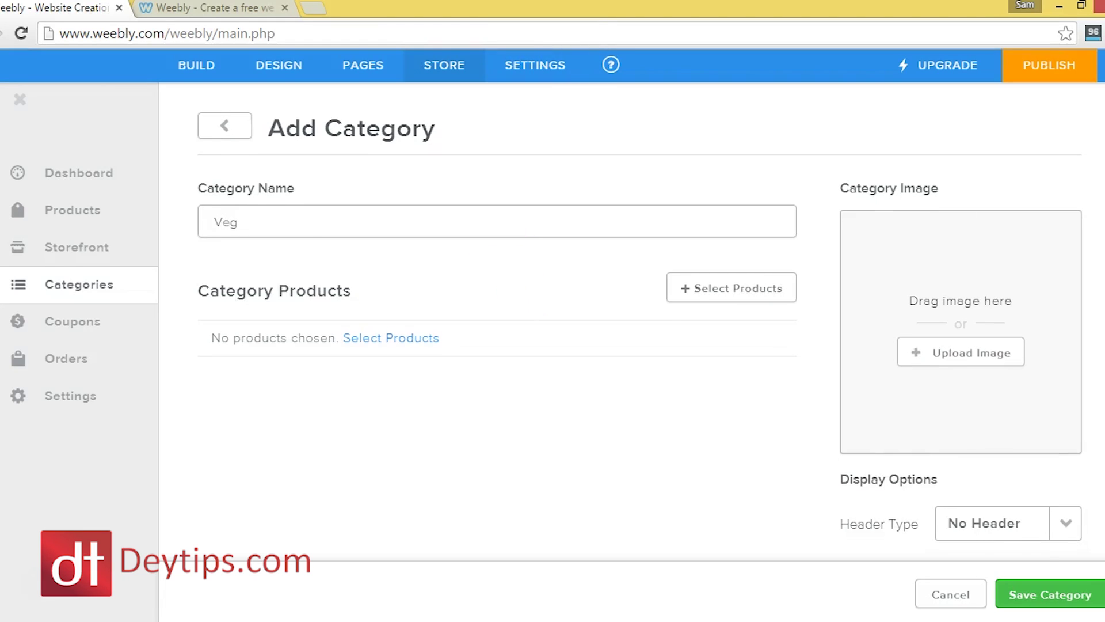
Upload balance-154516_1280.png as the Veg category image
scroll(633, 346, down, 1)
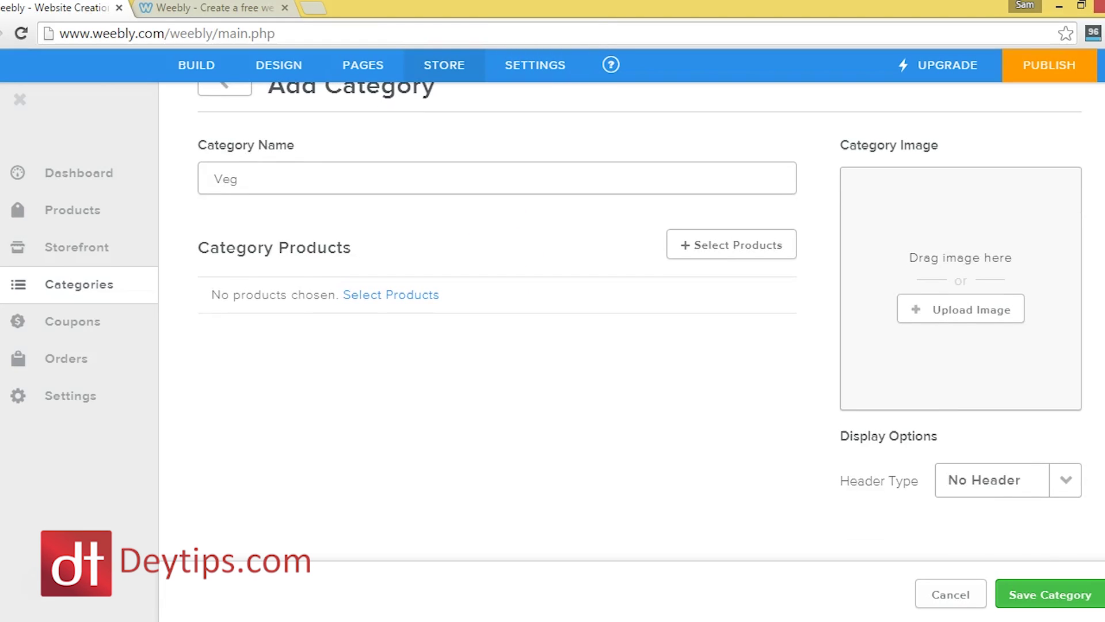
click(986, 312)
double_click(548, 403)
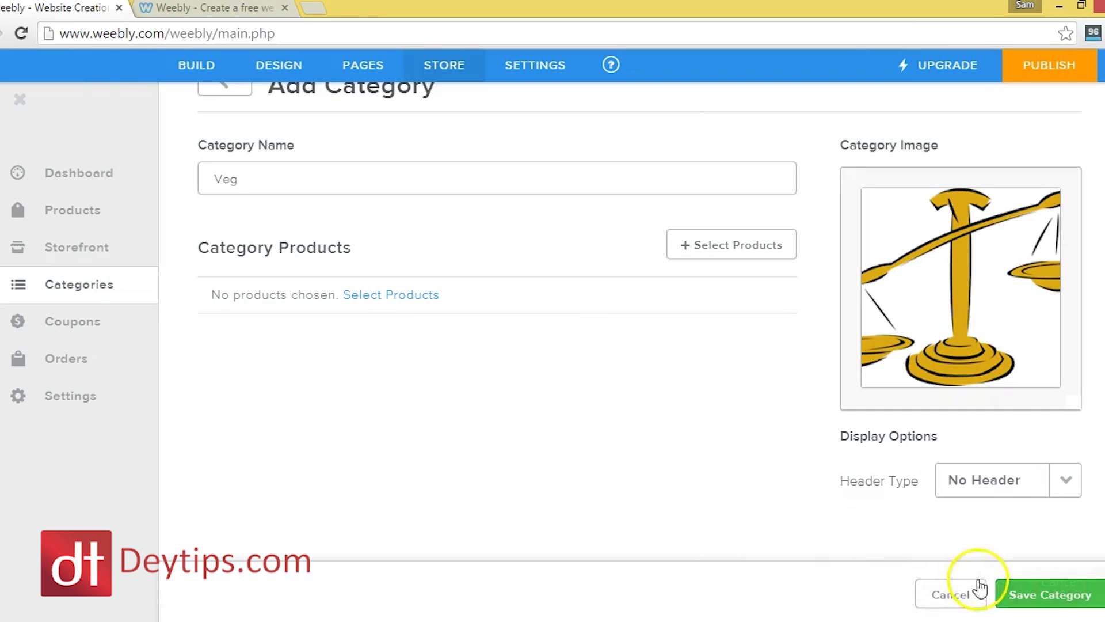
Save the Veg category, add product 1 to it, and save again
click(1046, 588)
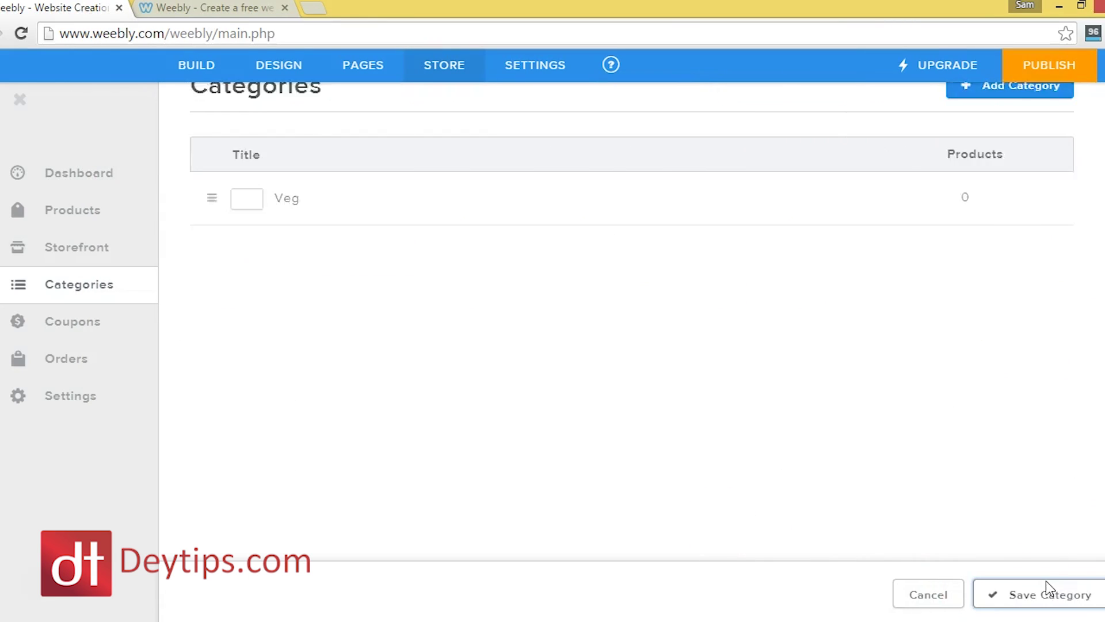
click(295, 246)
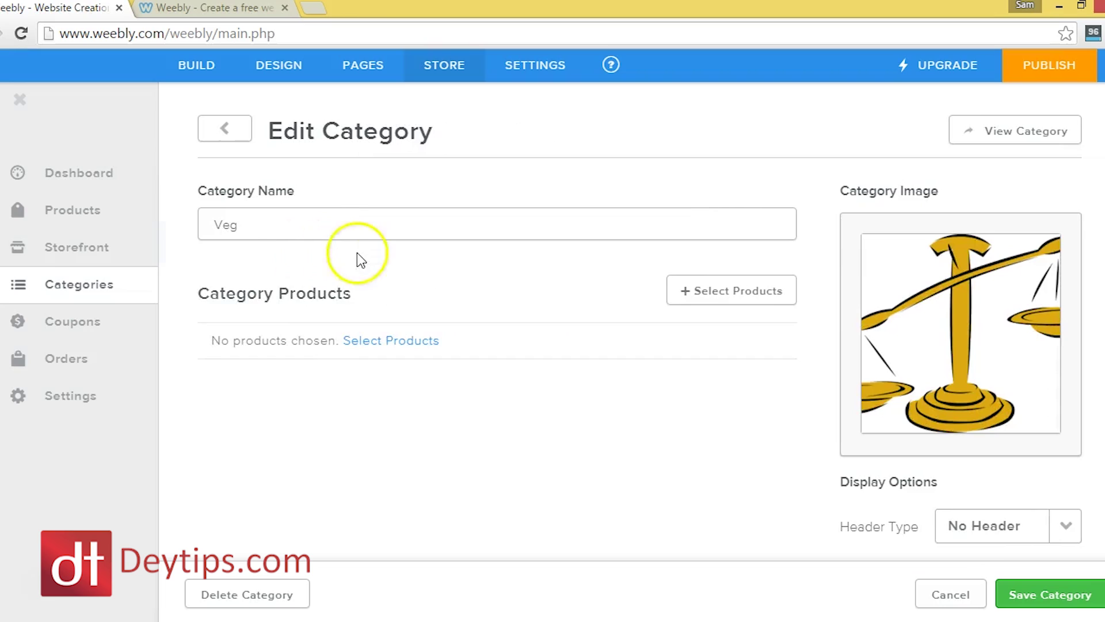
click(685, 296)
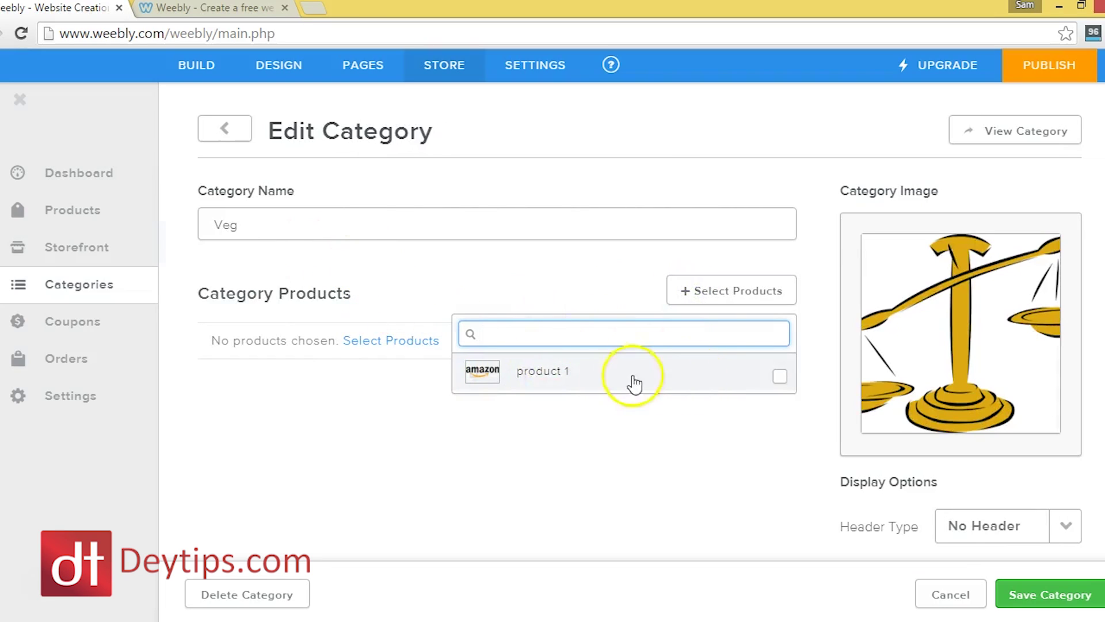
click(577, 374)
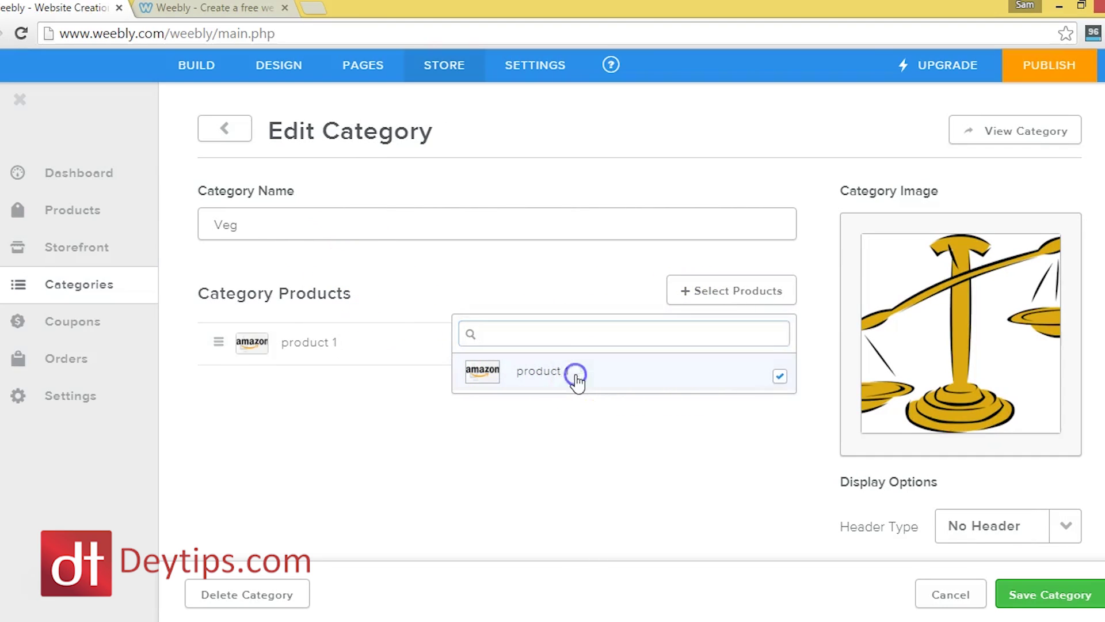
click(435, 453)
click(1018, 594)
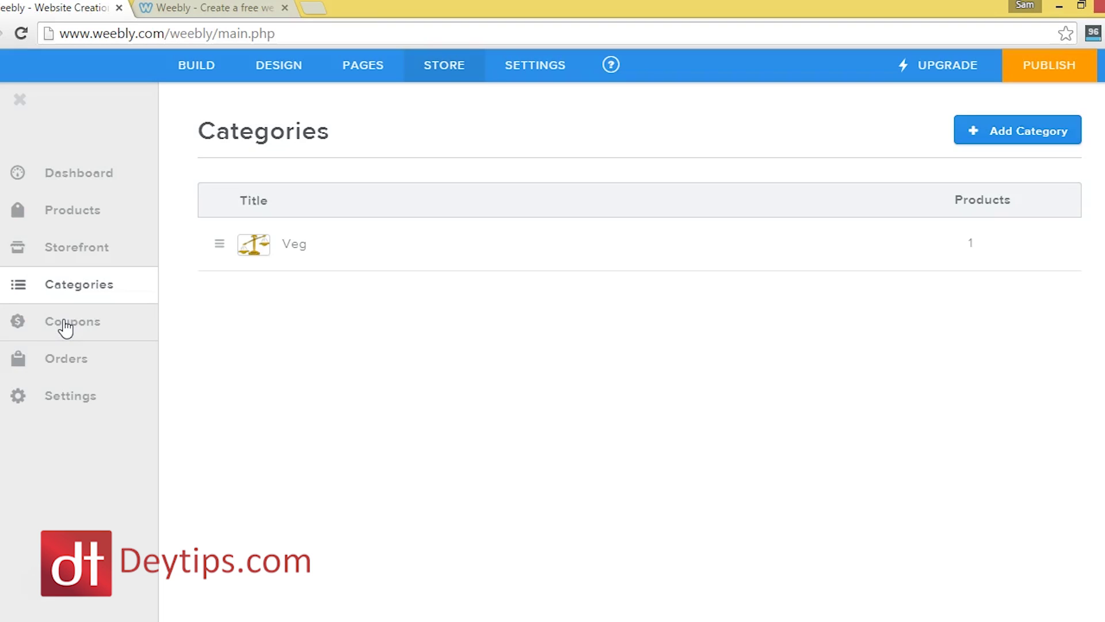
click(72, 327)
View the empty Orders page, then move on to the store settings
click(58, 371)
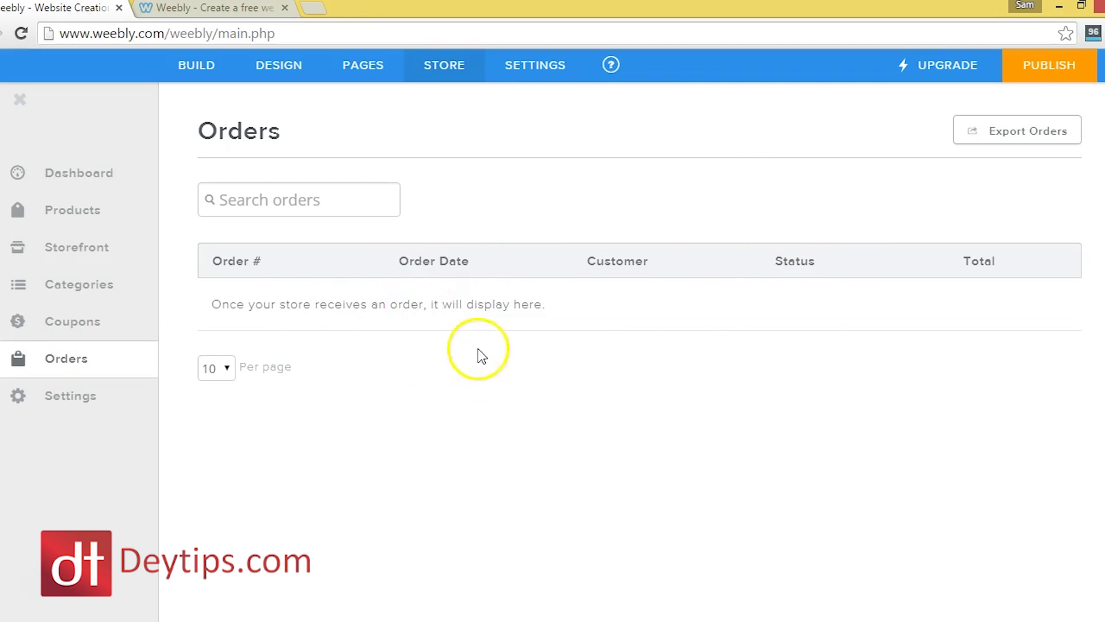
click(95, 400)
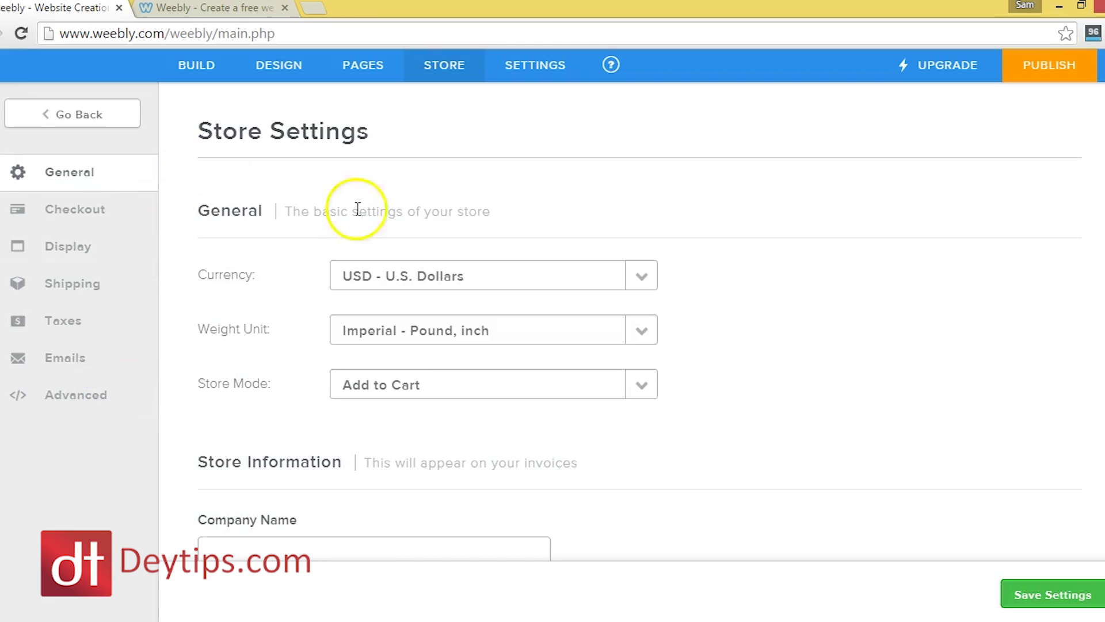
Keep USD as the store currency and move down to the blank Store Information address fields
click(648, 279)
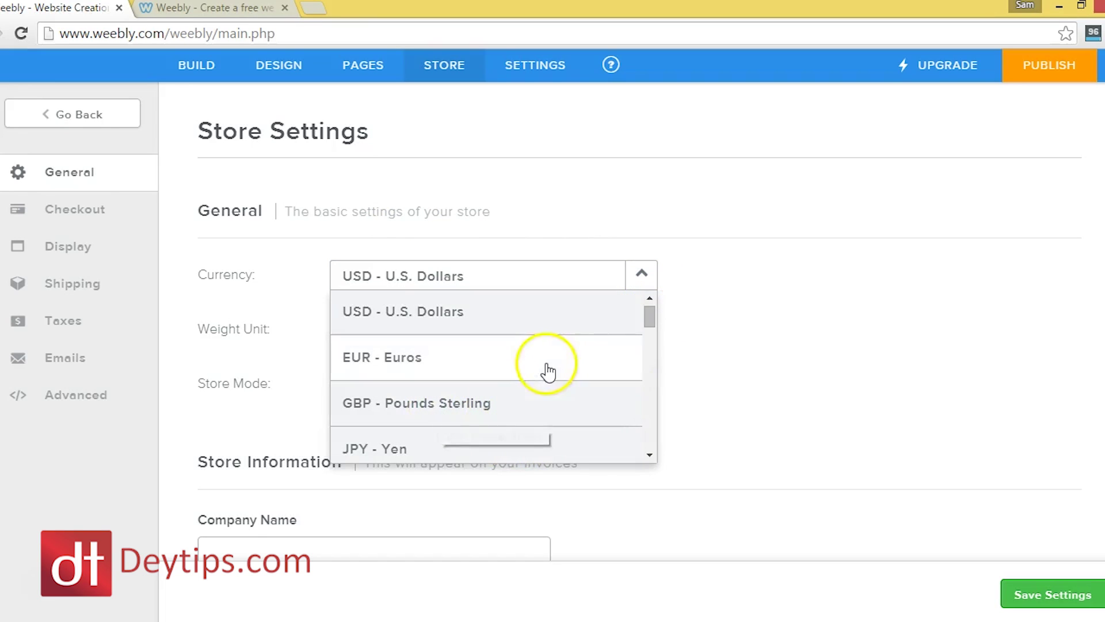
click(731, 285)
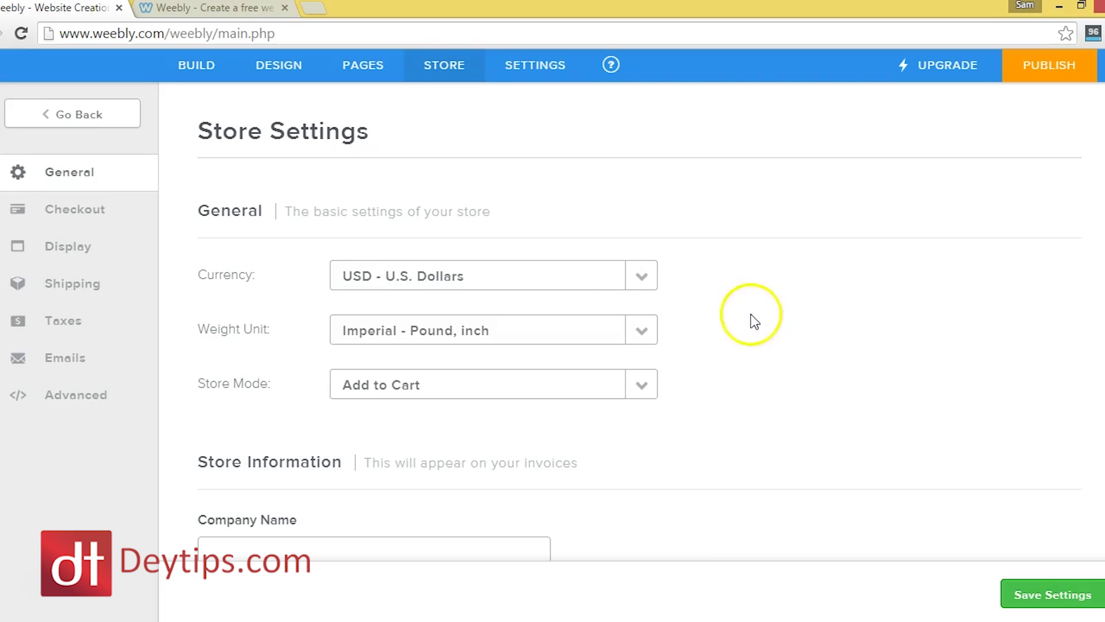
key(Tab)
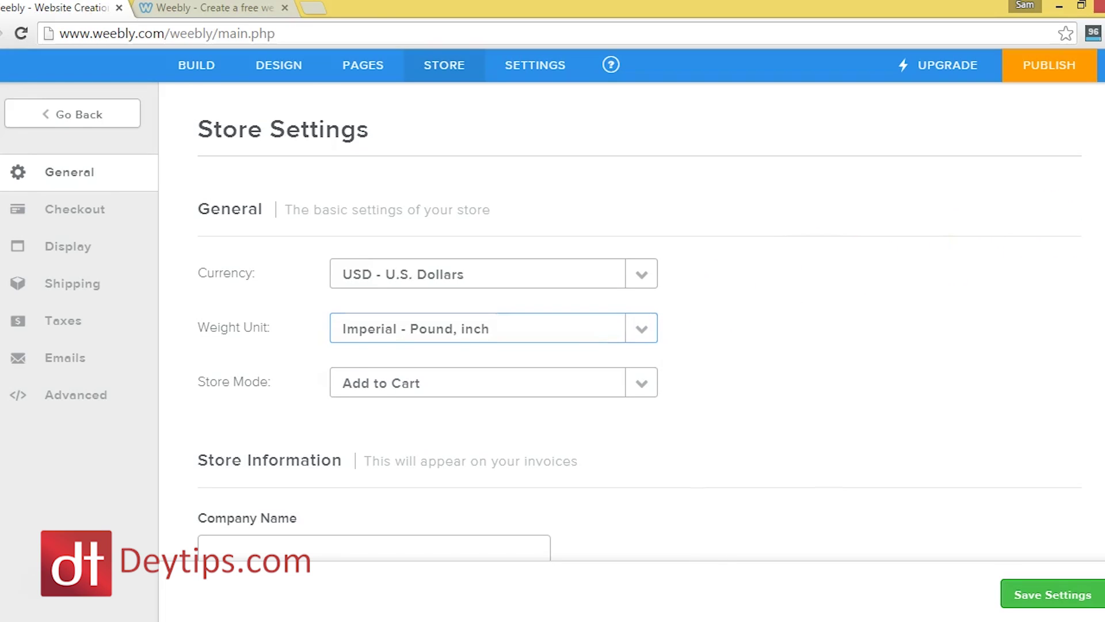
scroll(730, 252, down, 3)
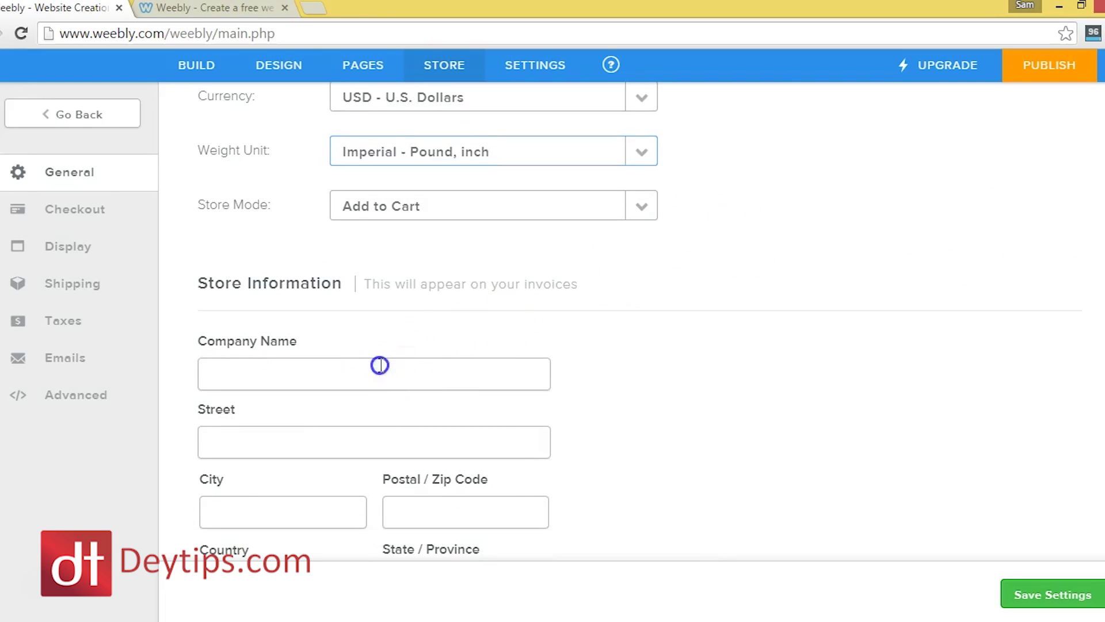
click(380, 364)
click(286, 447)
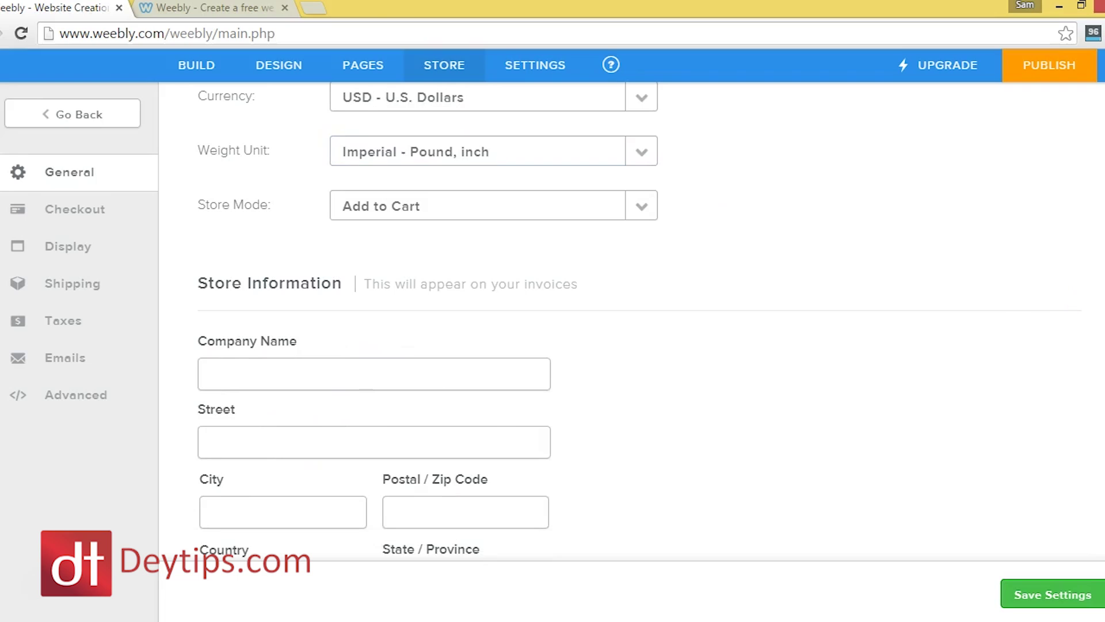
scroll(638, 304, down, 6)
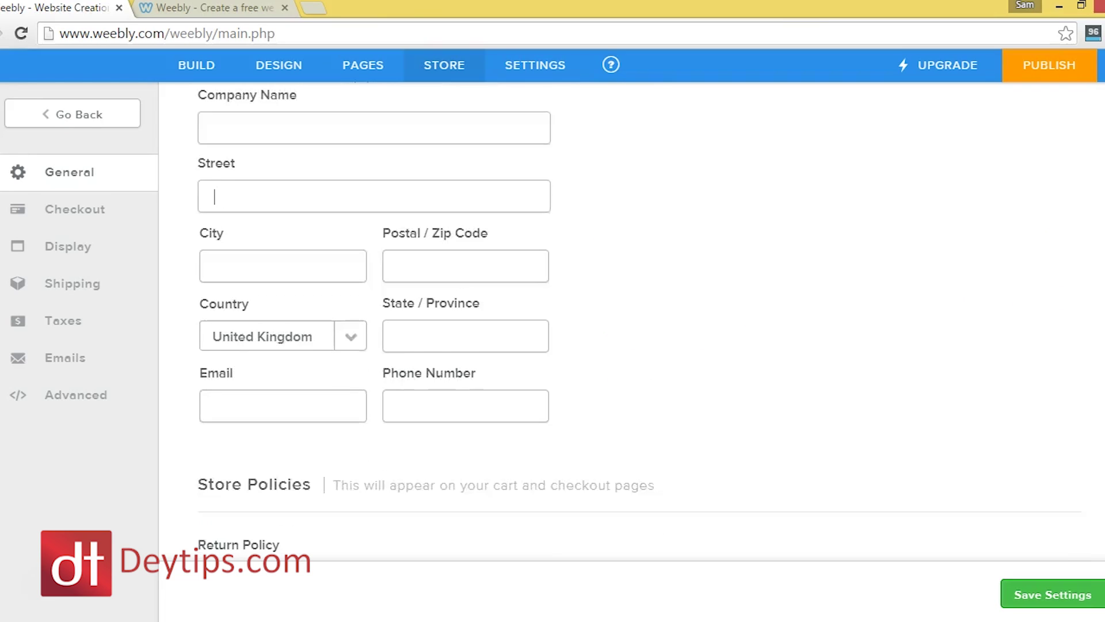
Scroll through the General store settings and toggle the Note to Seller option
scroll(638, 304, down, 3)
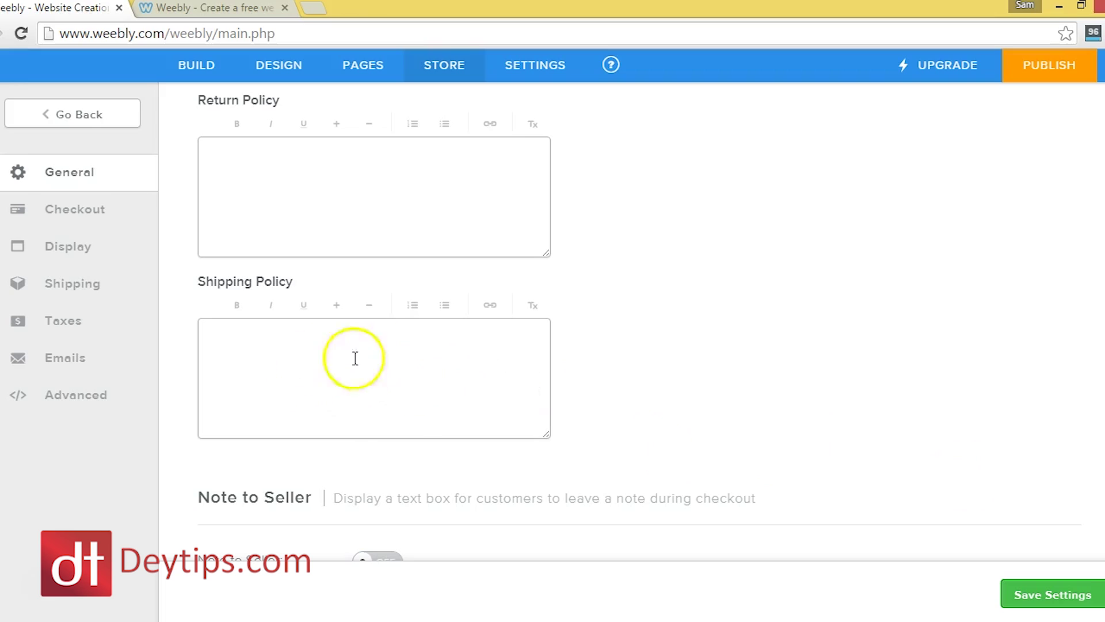
scroll(638, 322, down, 2)
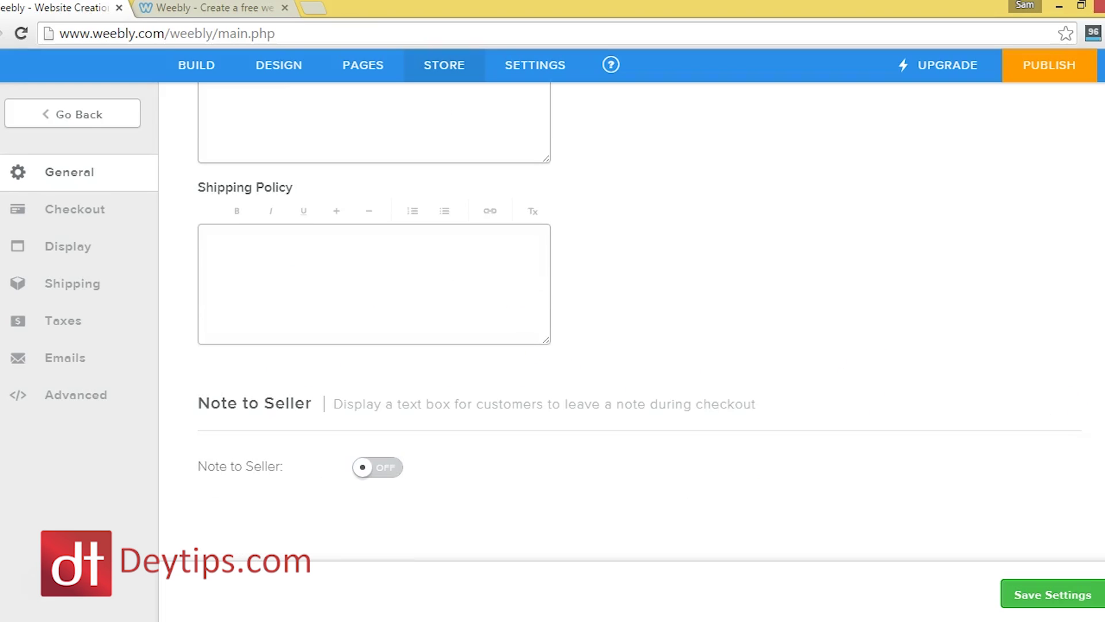
click(368, 475)
click(348, 472)
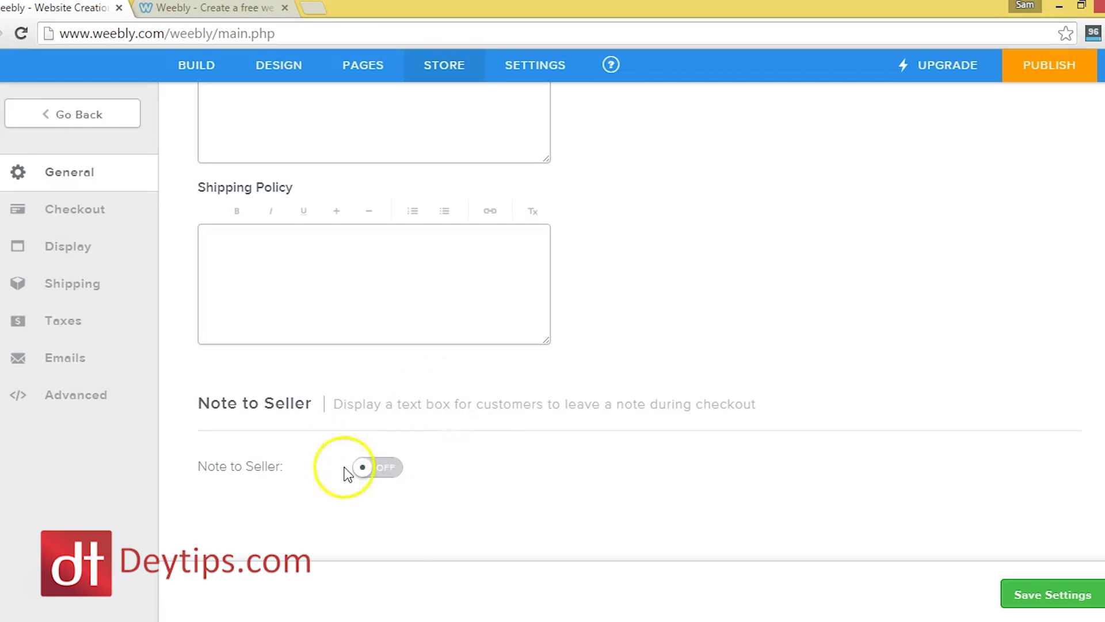
click(388, 442)
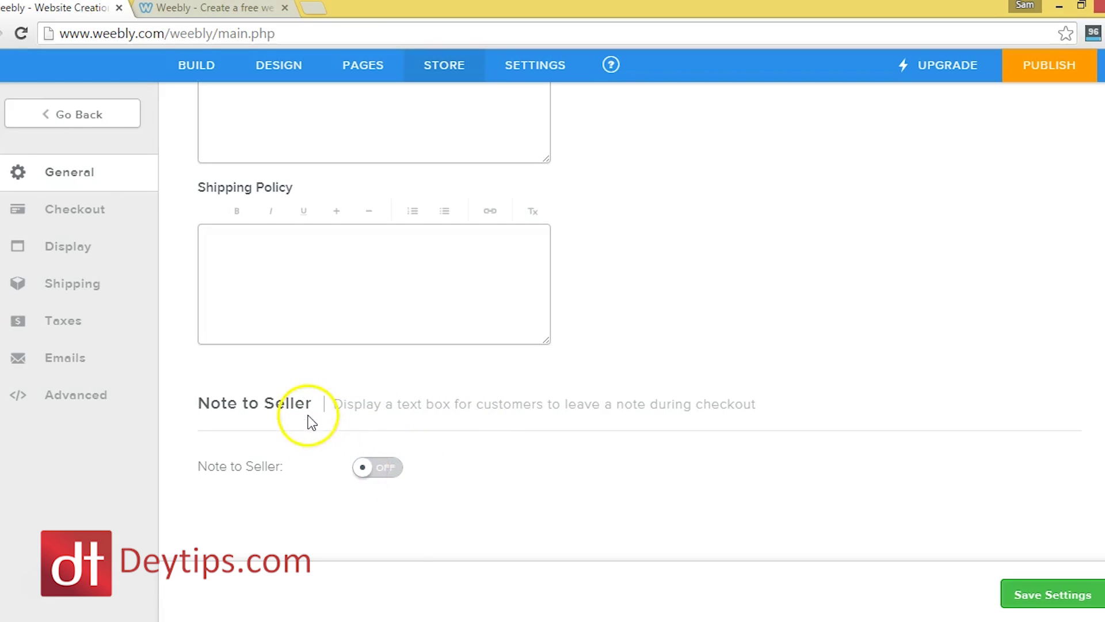
click(364, 473)
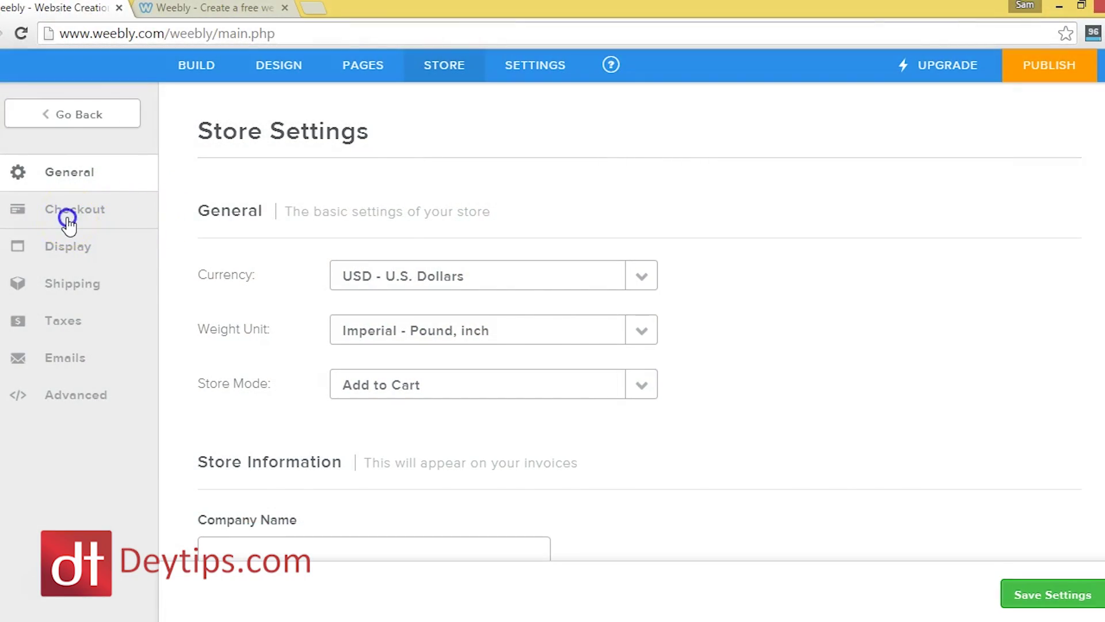
click(67, 219)
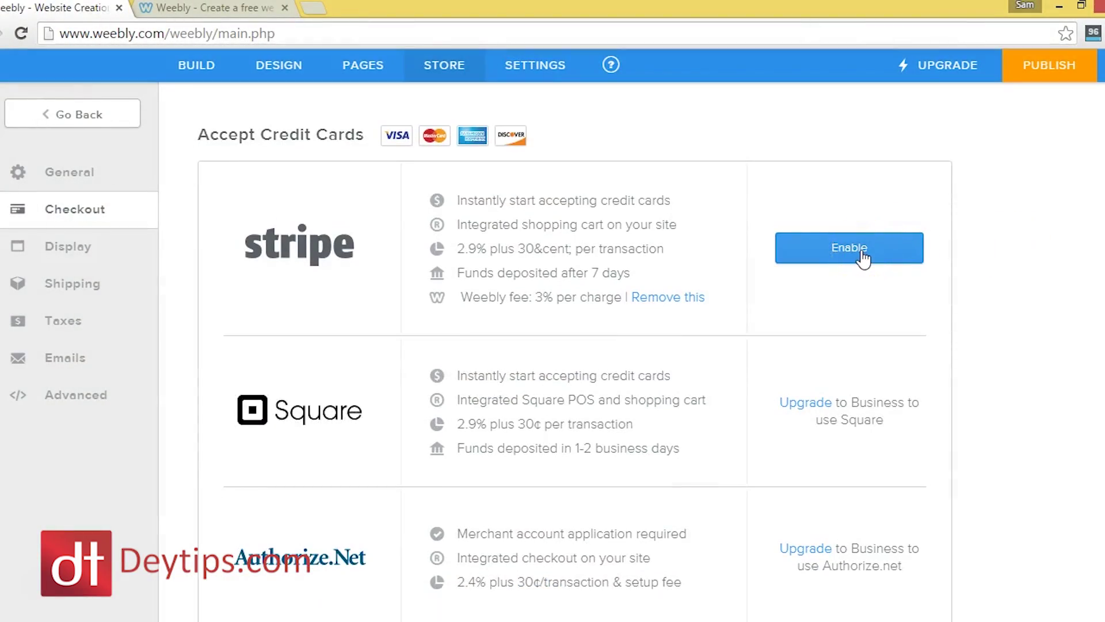
Browse the checkout payment providers: Stripe, PayPal, Square and Authorize.Net
click(868, 297)
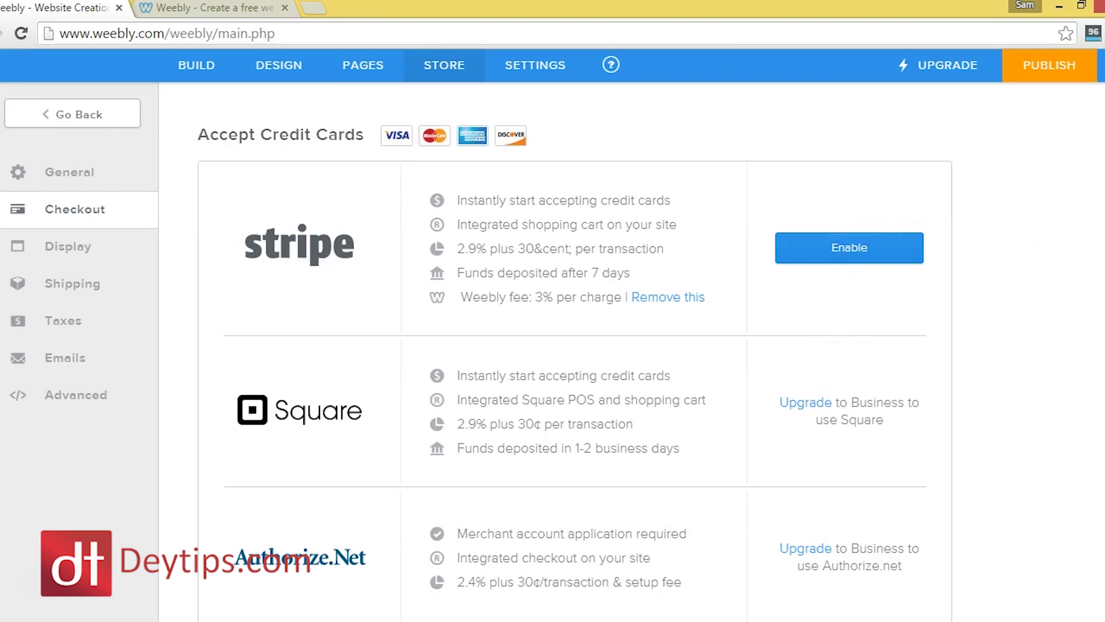
scroll(575, 361, down, 5)
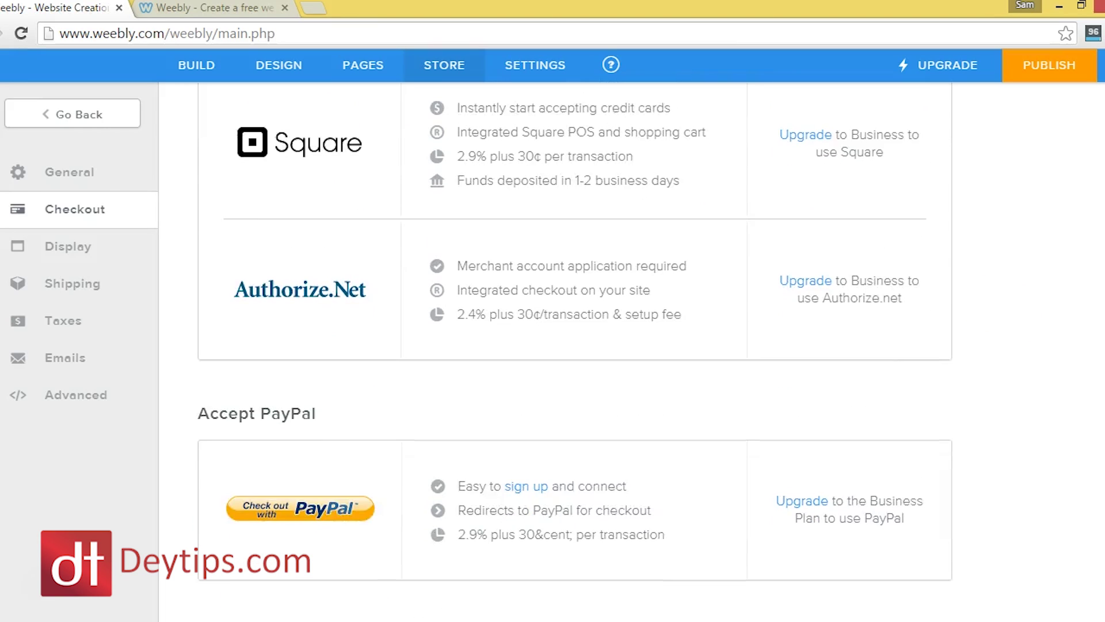
scroll(741, 433, down, 1)
click(741, 432)
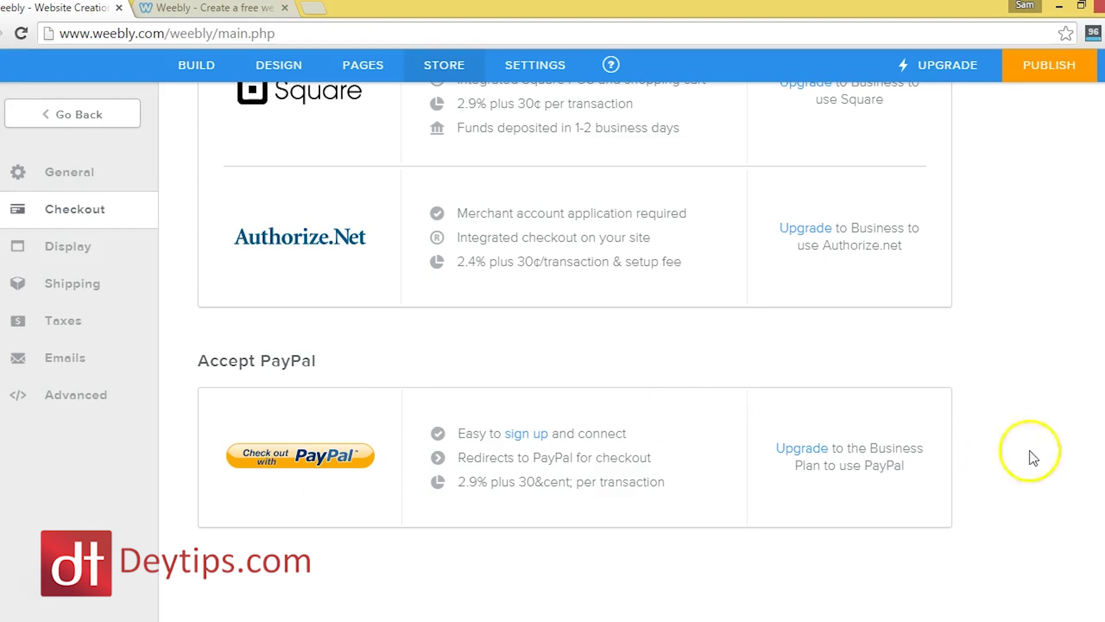
scroll(576, 345, up, 7)
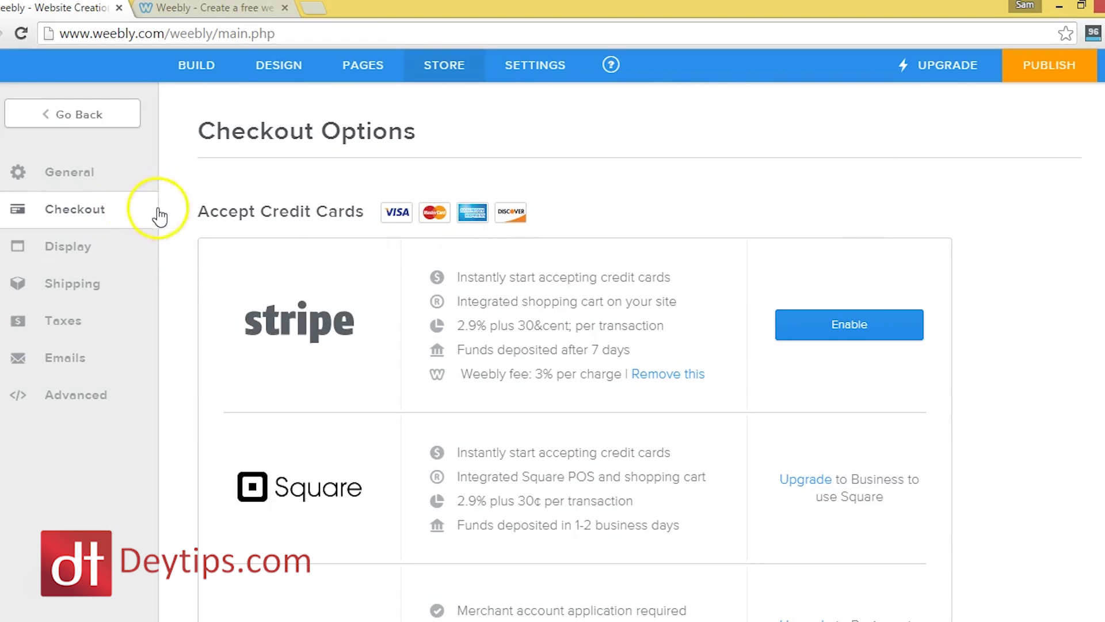
scroll(160, 216, down, 1)
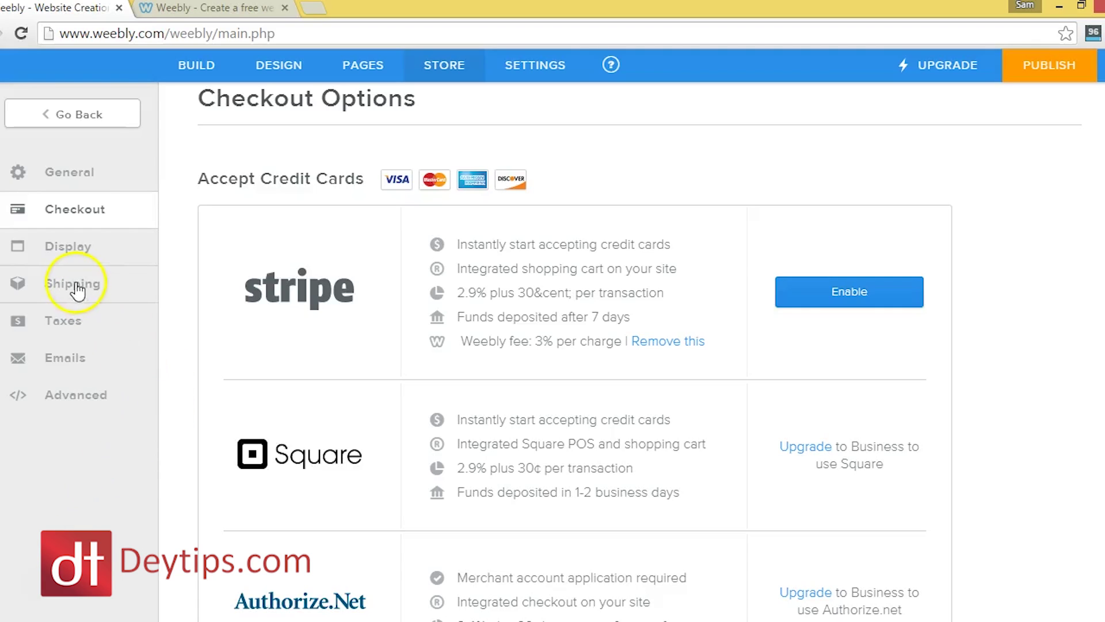
Review the Display options for layout columns, 36 products per page and image ratios
click(73, 246)
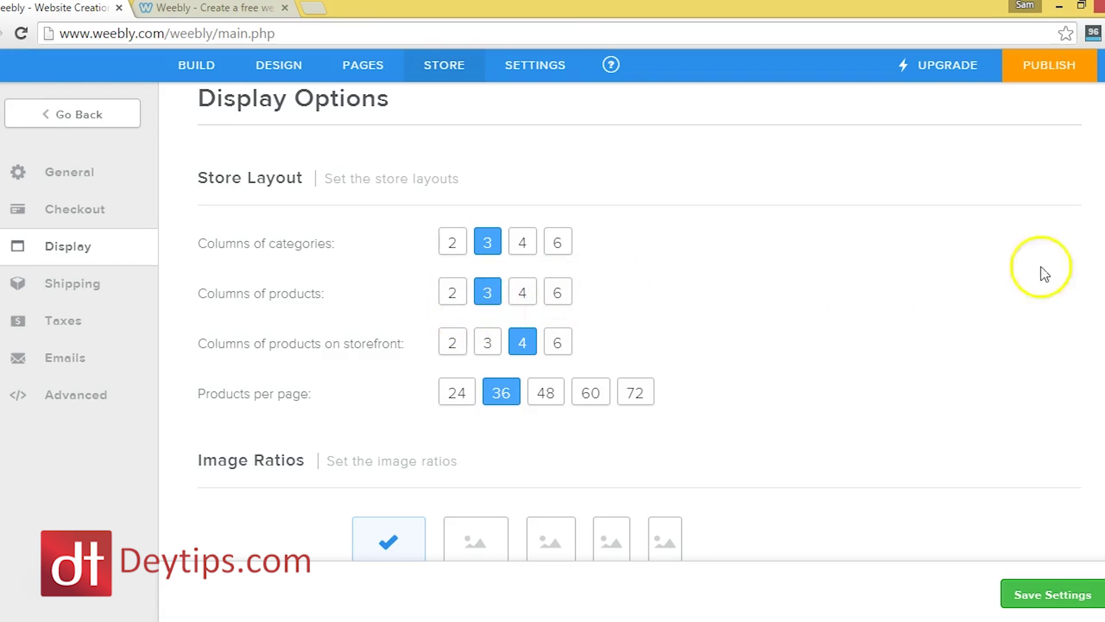
scroll(639, 345, down, 4)
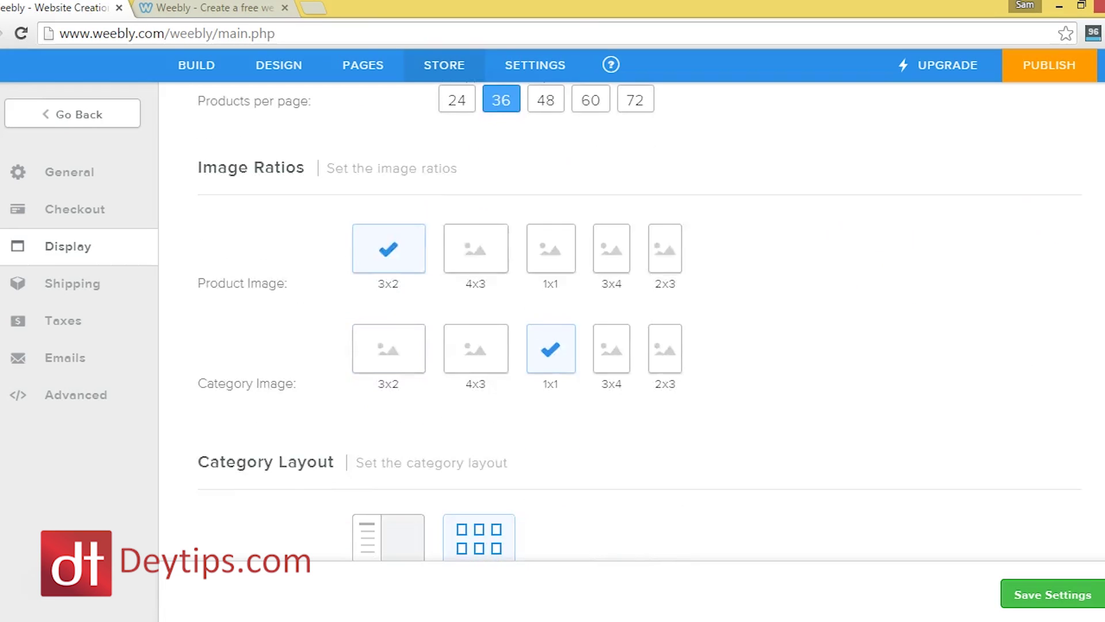
scroll(639, 346, up, 1)
scroll(638, 345, up, 3)
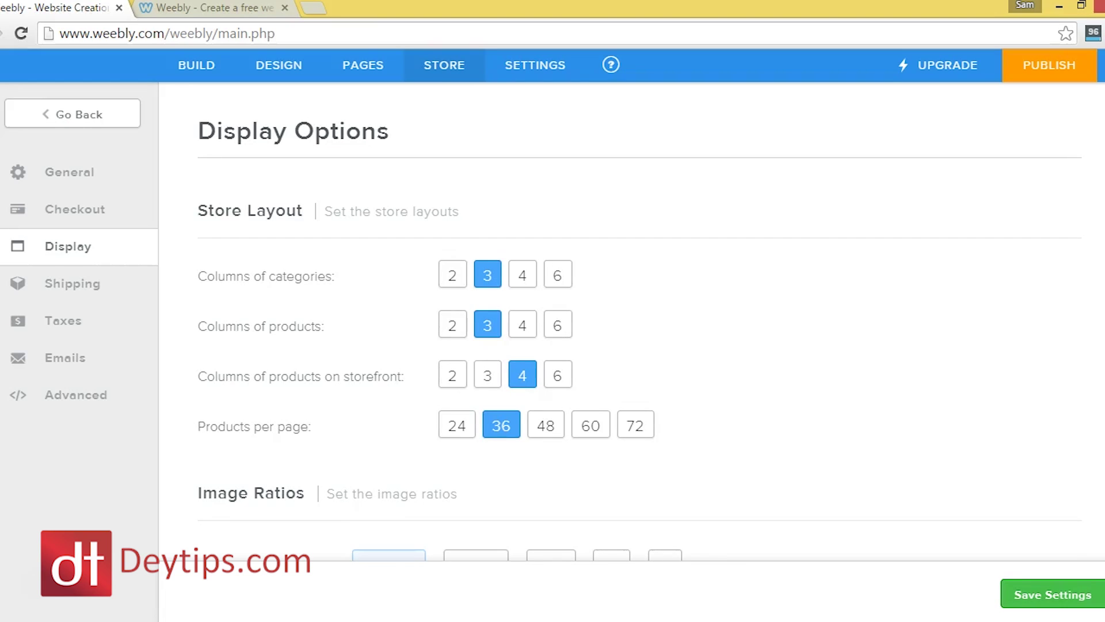
scroll(639, 334, down, 3)
scroll(639, 346, down, 3)
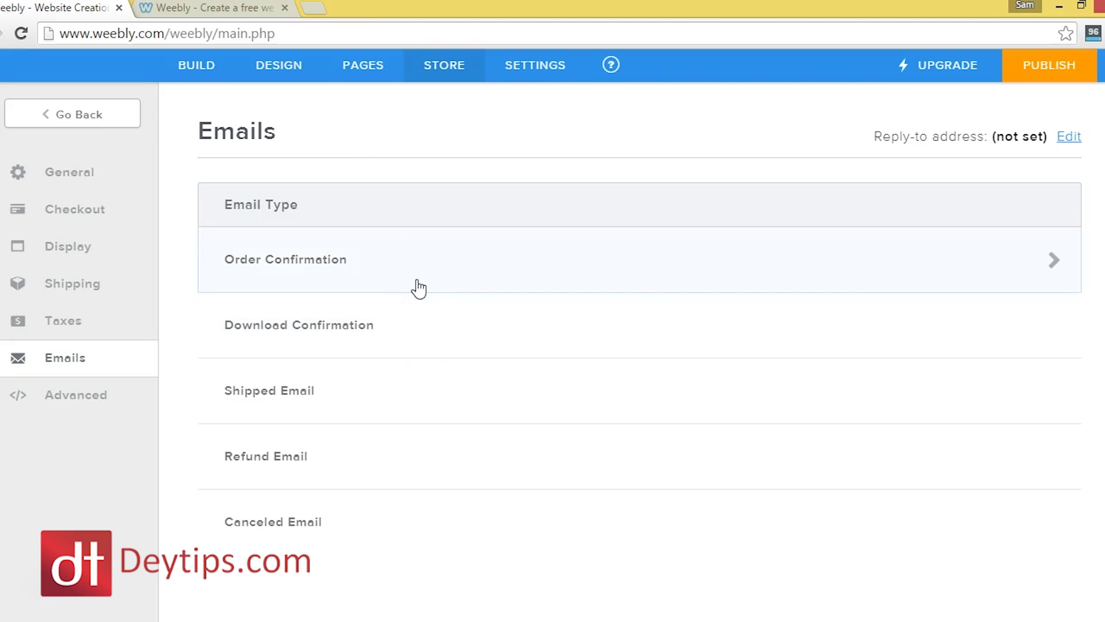
Open the Order Confirmation template from the store's email settings
click(264, 316)
click(381, 274)
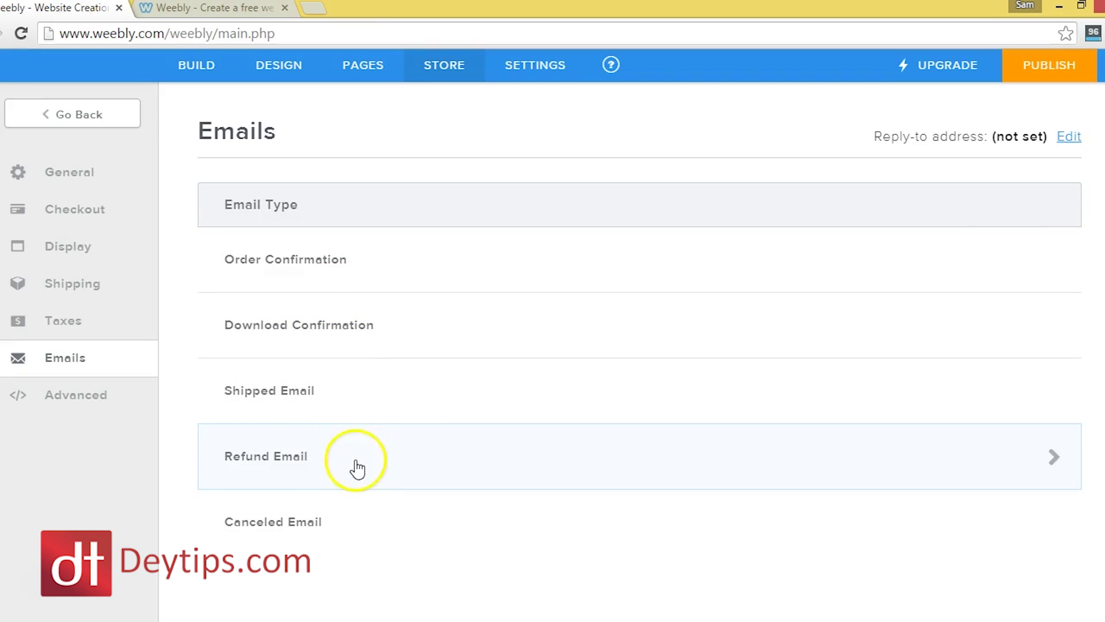
click(399, 263)
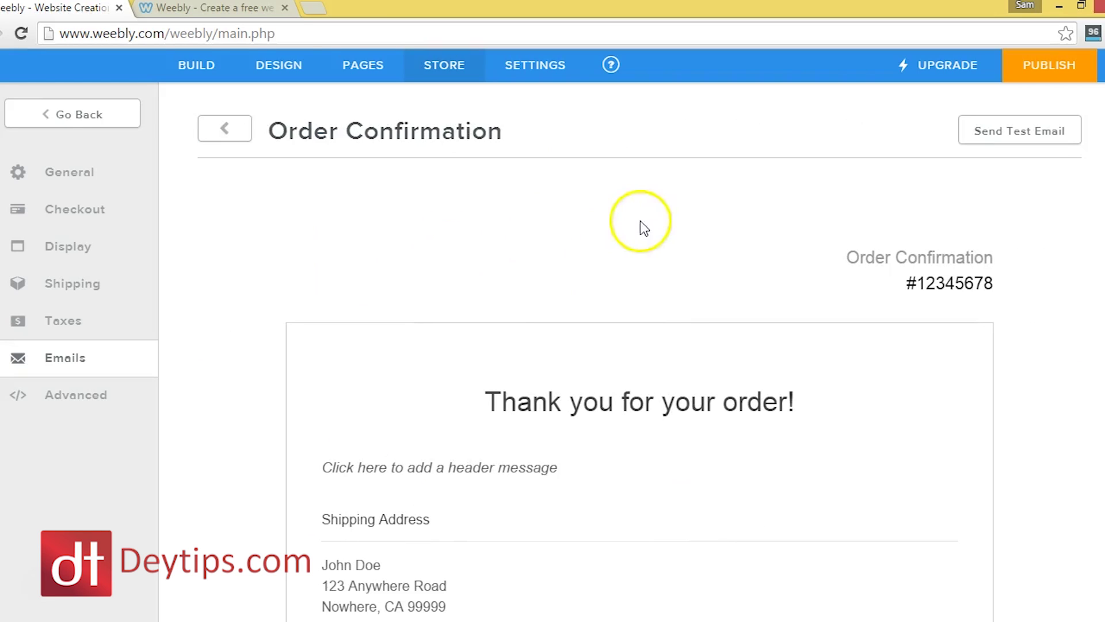
scroll(639, 365, down, 3)
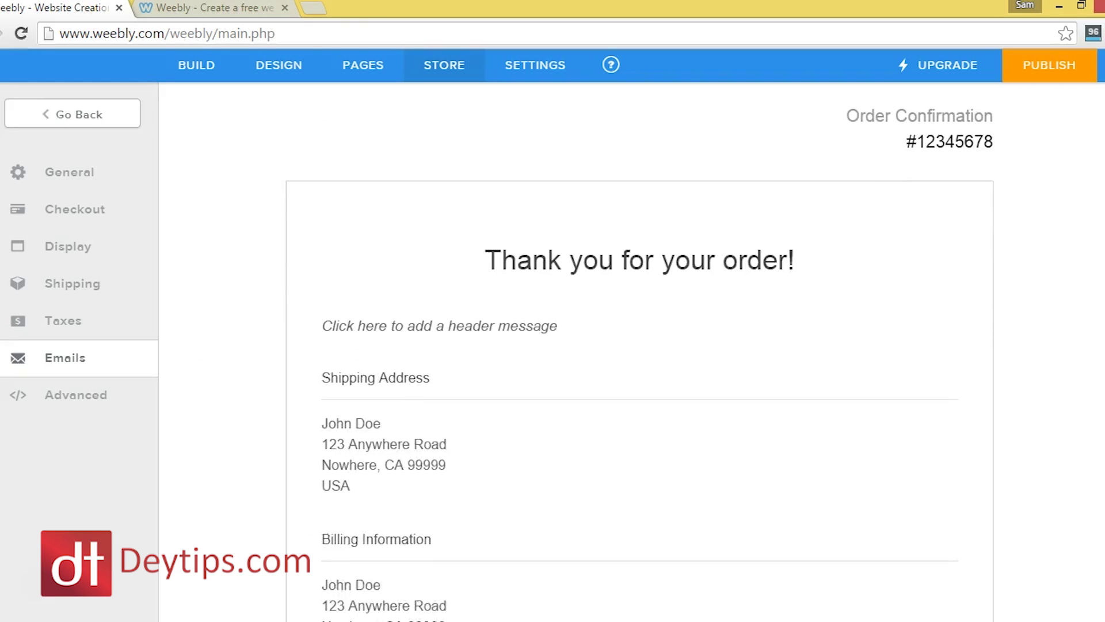
scroll(639, 364, down, 1)
Open the header message editor, cancel without changes, and scroll the email preview
click(698, 206)
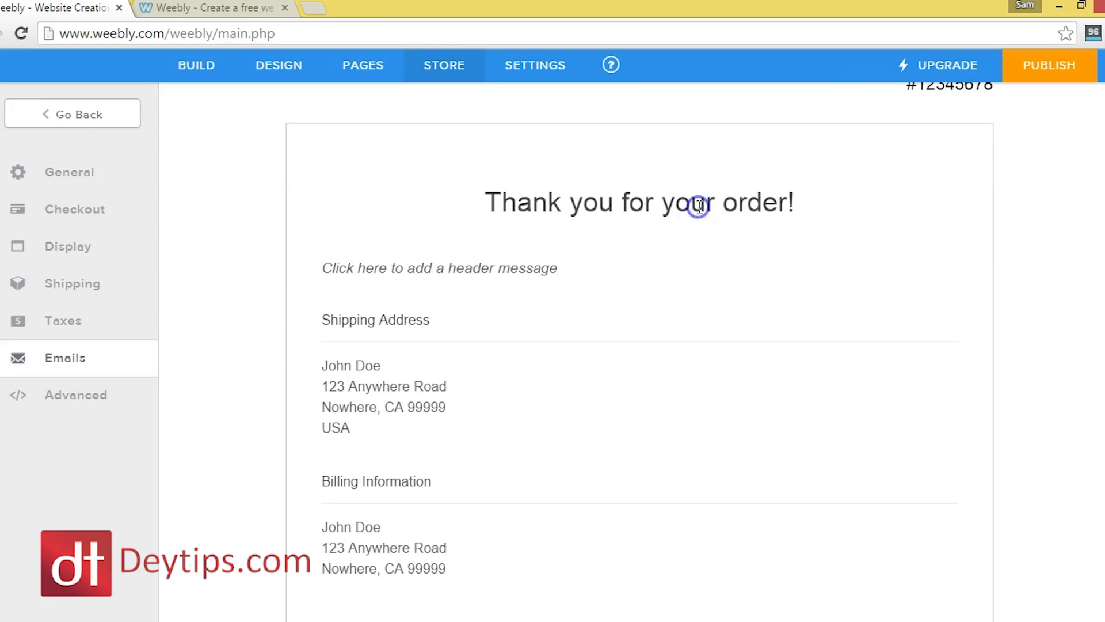
click(534, 269)
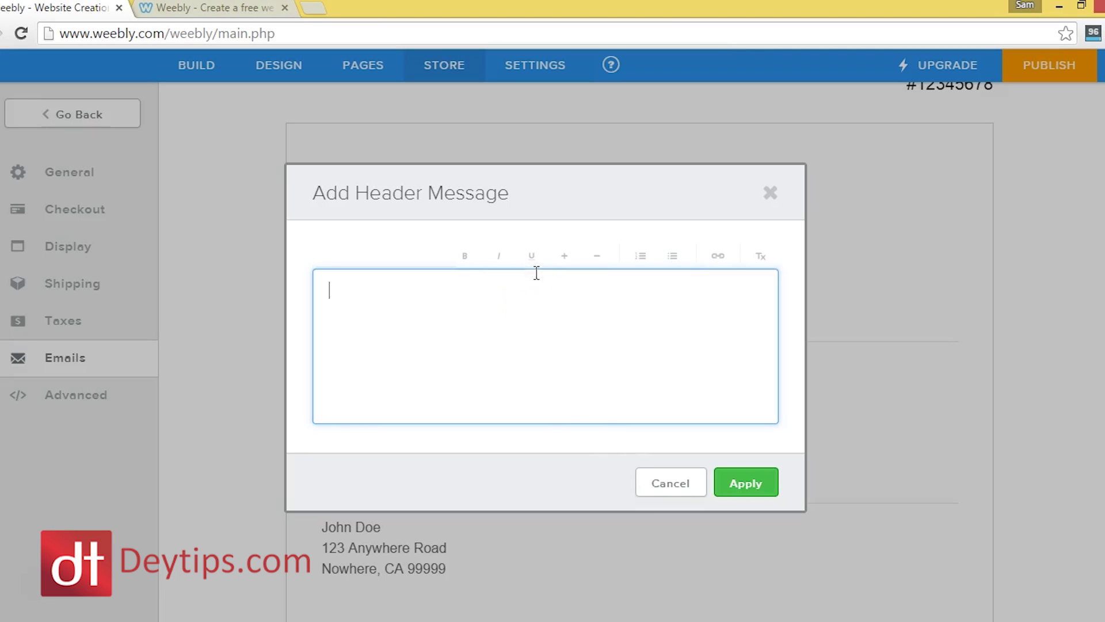
click(682, 492)
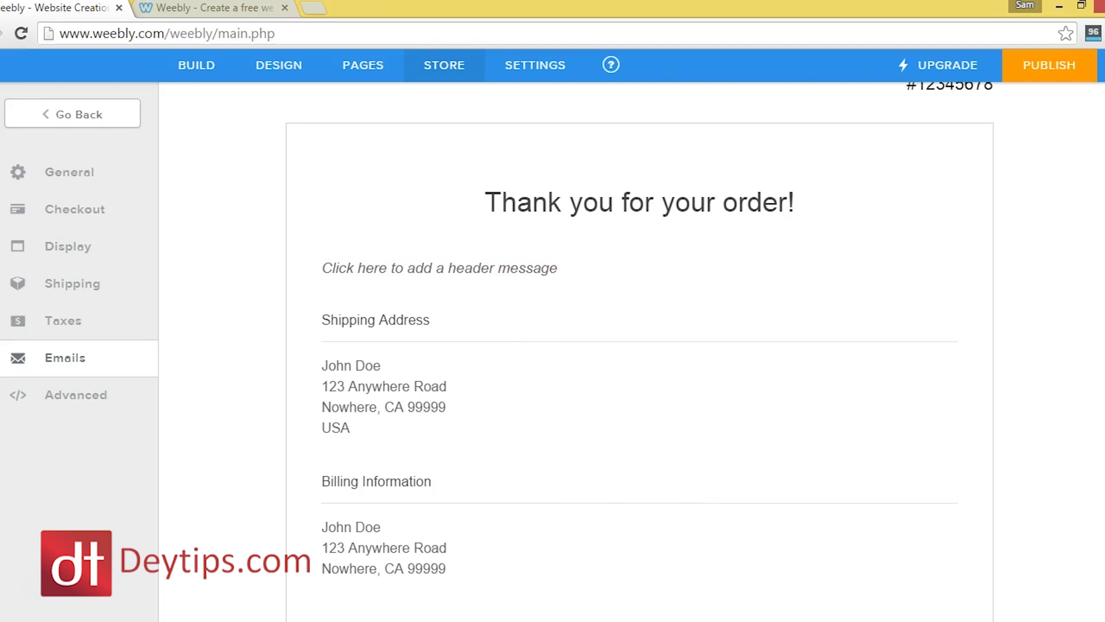
scroll(639, 351, down, 10)
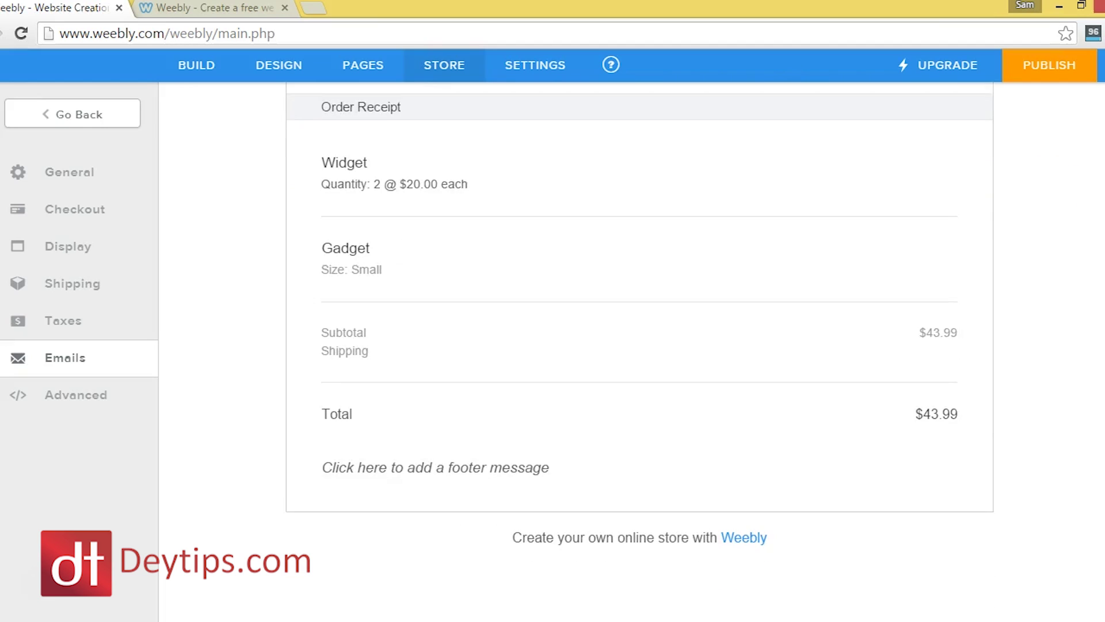
scroll(640, 351, down, 1)
scroll(640, 351, up, 10)
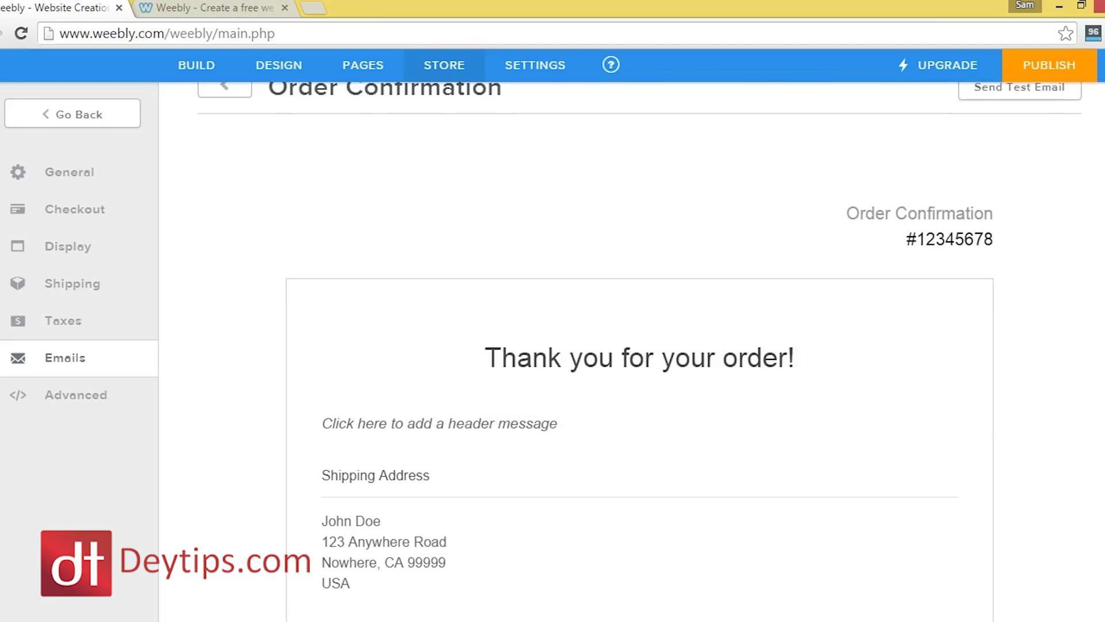
click(77, 401)
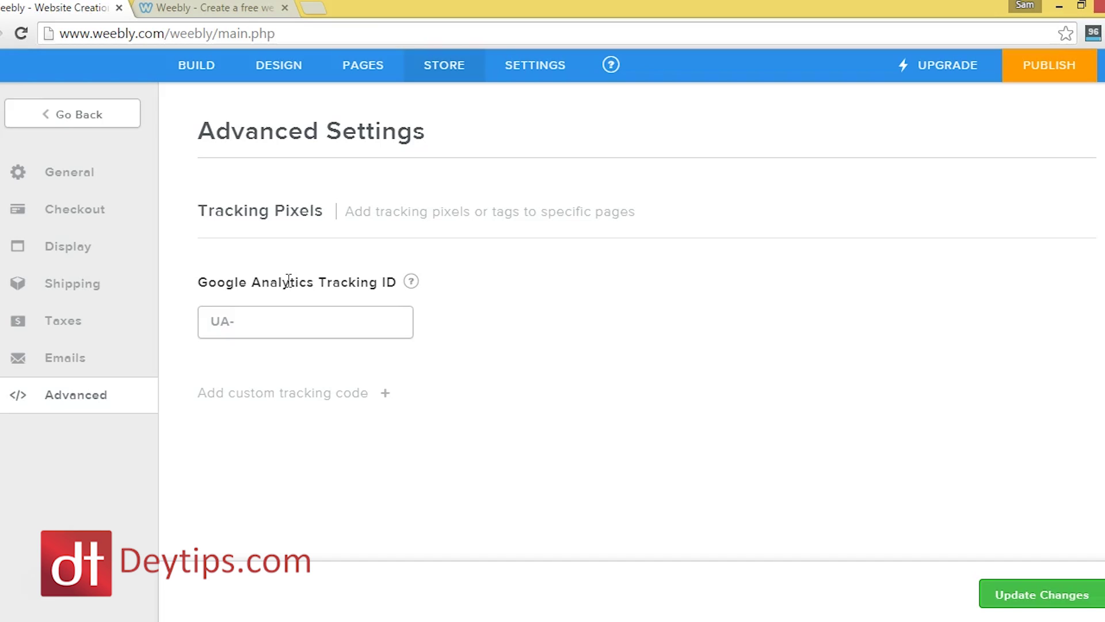
Inspect the Google Analytics Tracking ID field and expand the custom tracking code boxes
click(239, 321)
mouse_move(413, 276)
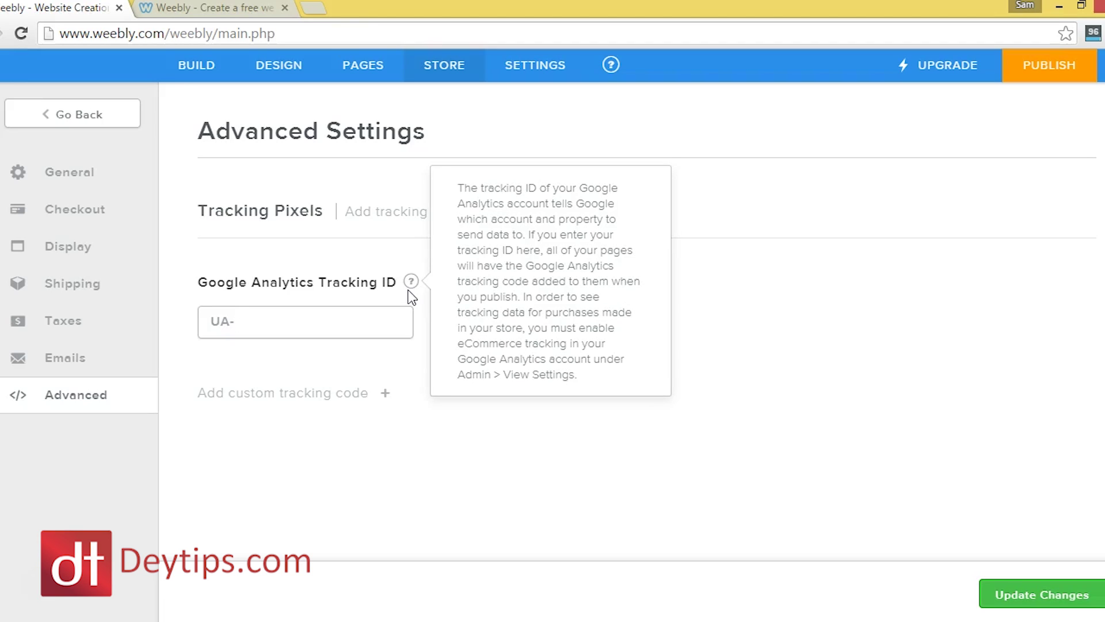
click(364, 317)
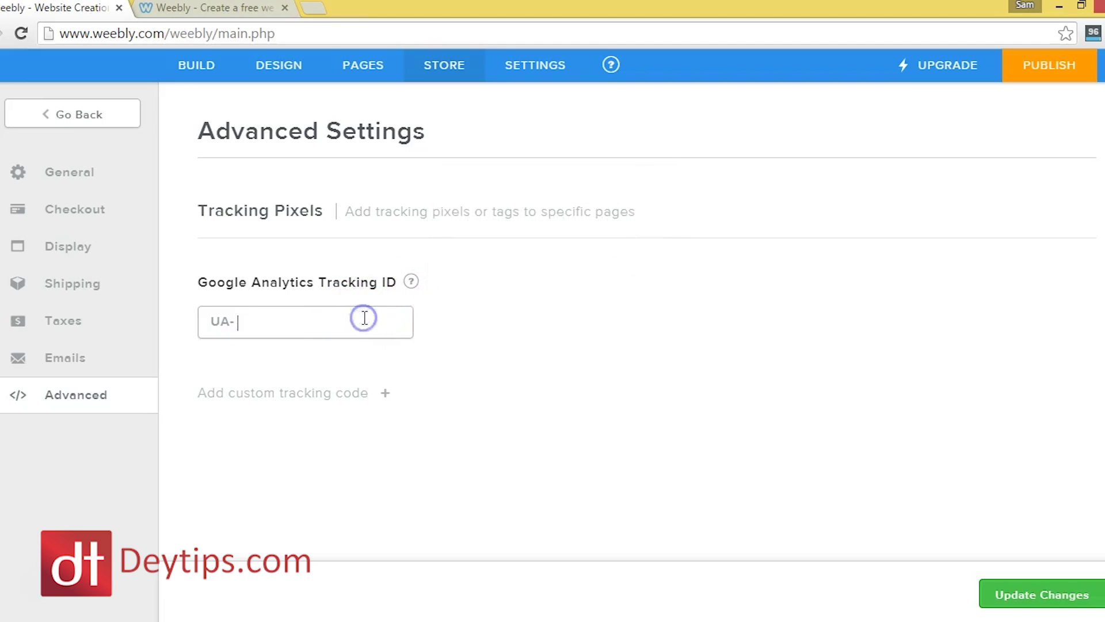
click(217, 321)
click(281, 401)
click(320, 401)
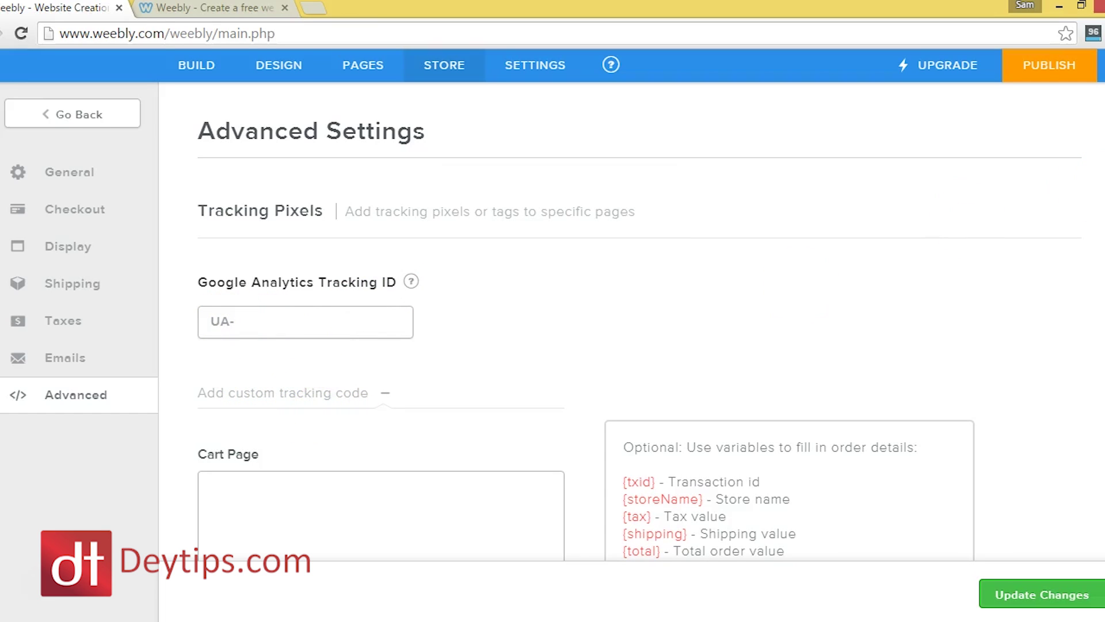
scroll(698, 222, down, 2)
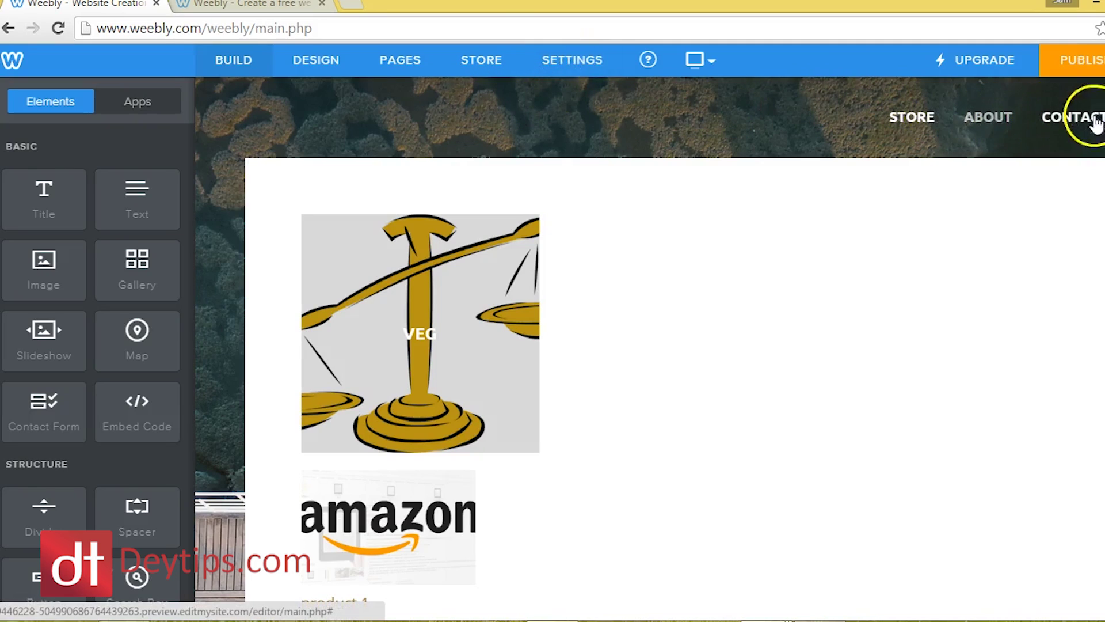
Set the About page header headline to 'NKNK NKN'
click(968, 118)
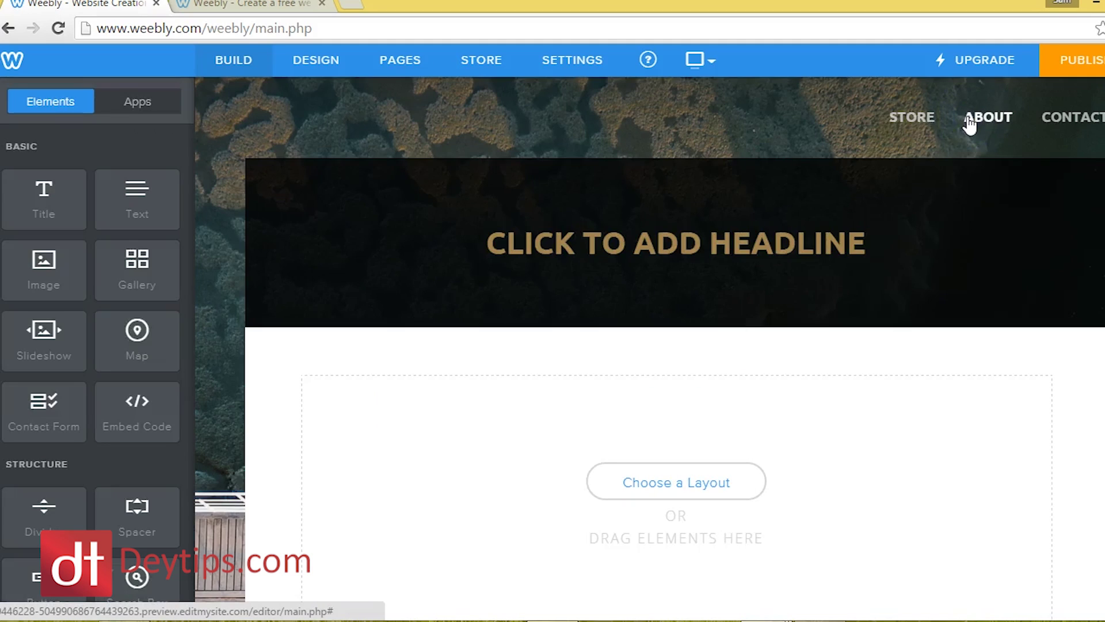
click(616, 258)
click(682, 256)
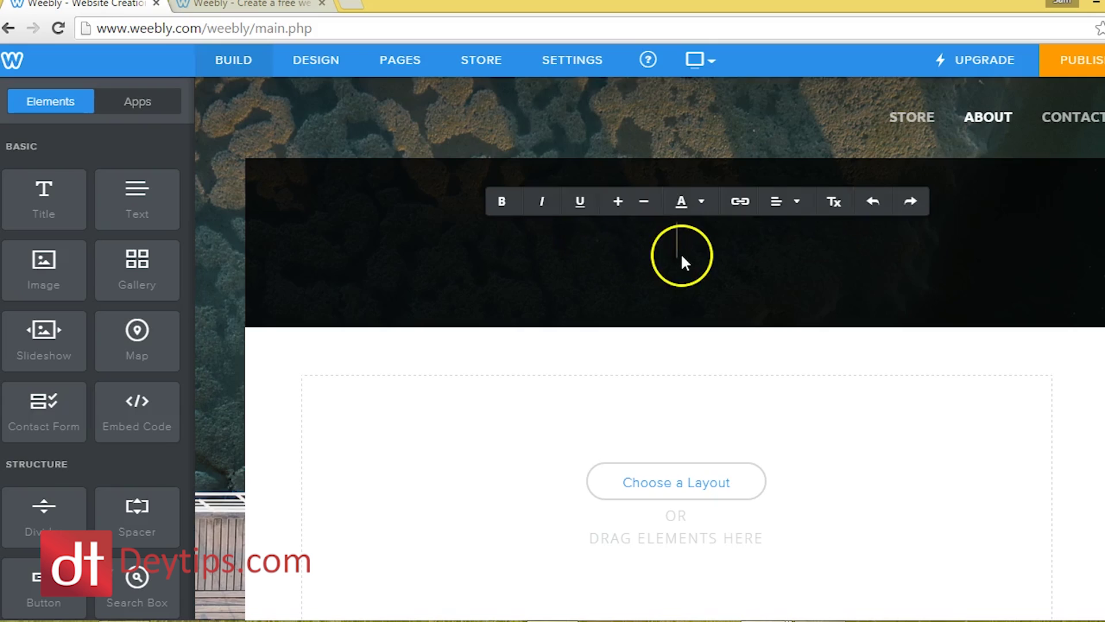
text(NKNK NKN)
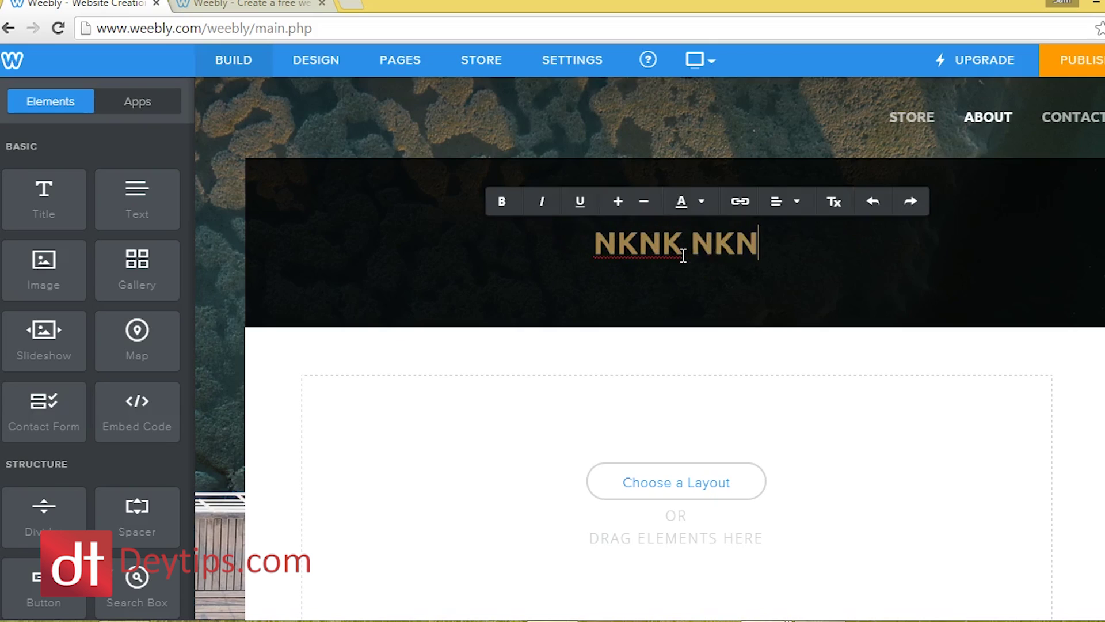
Drag a Title element into the About page's empty content area
scroll(682, 257, down, 2)
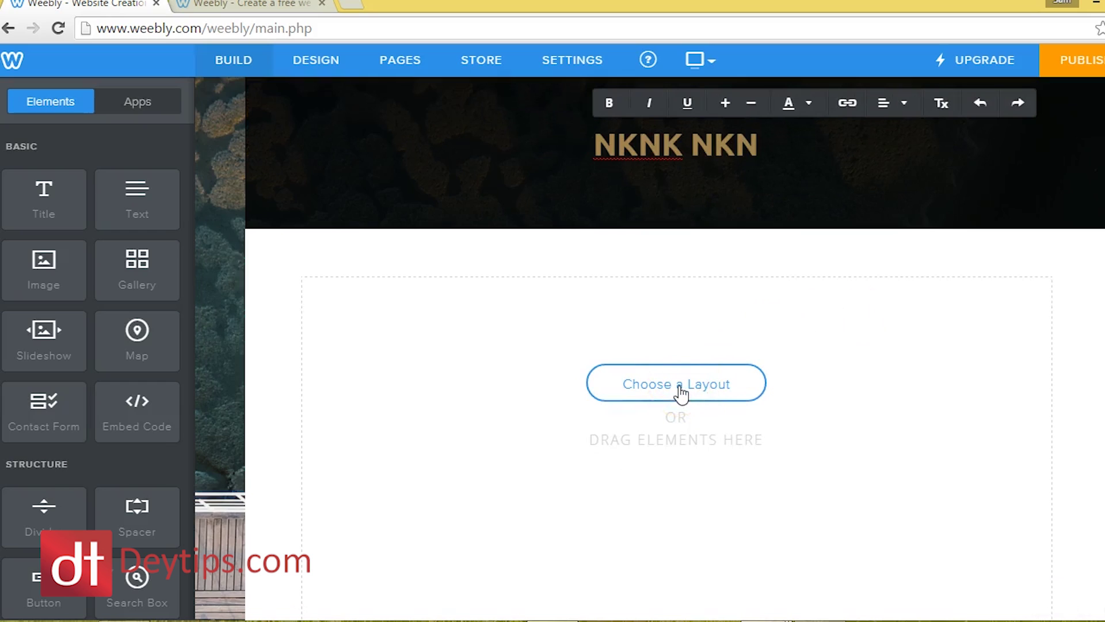
scroll(681, 393, down, 3)
click(697, 391)
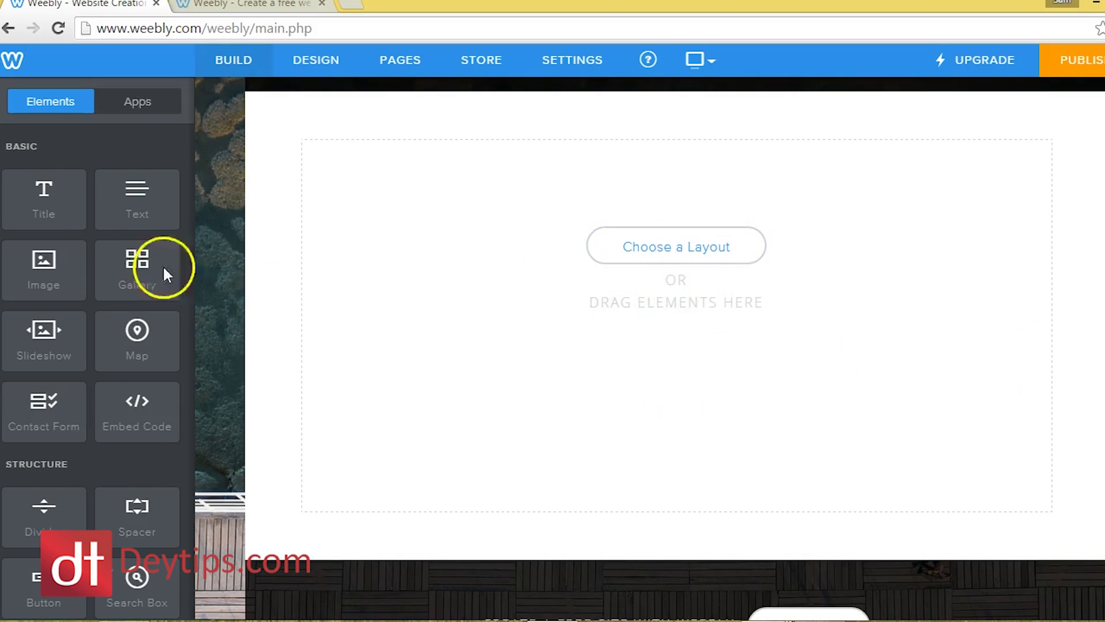
drag(19, 202, 735, 205)
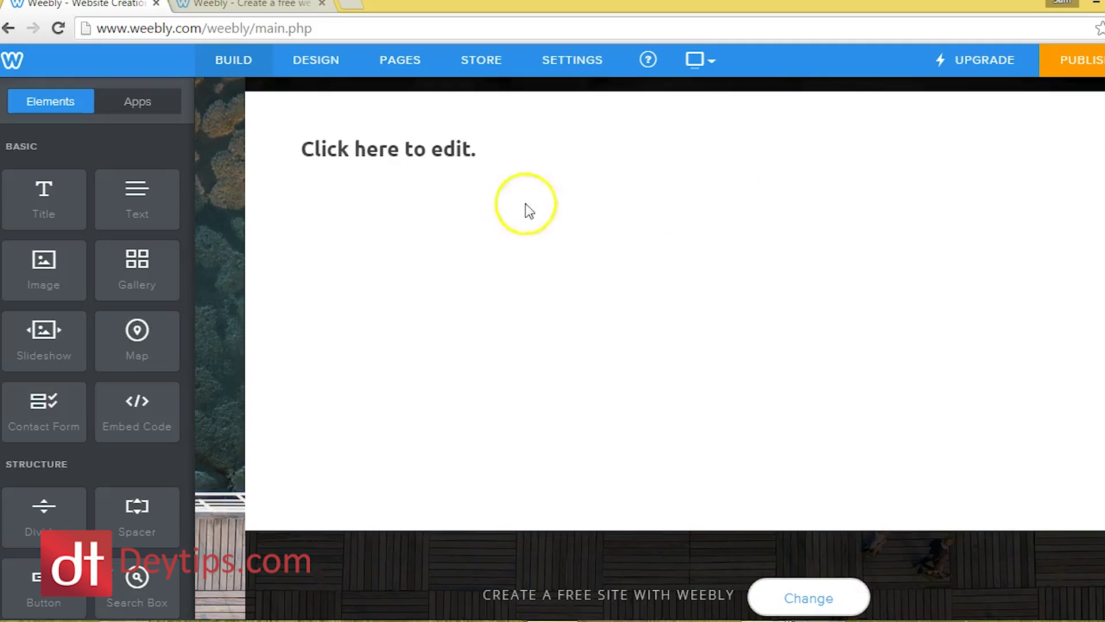
Title the content 'About me' and add a text block reading 'about me text' beneath it
click(458, 146)
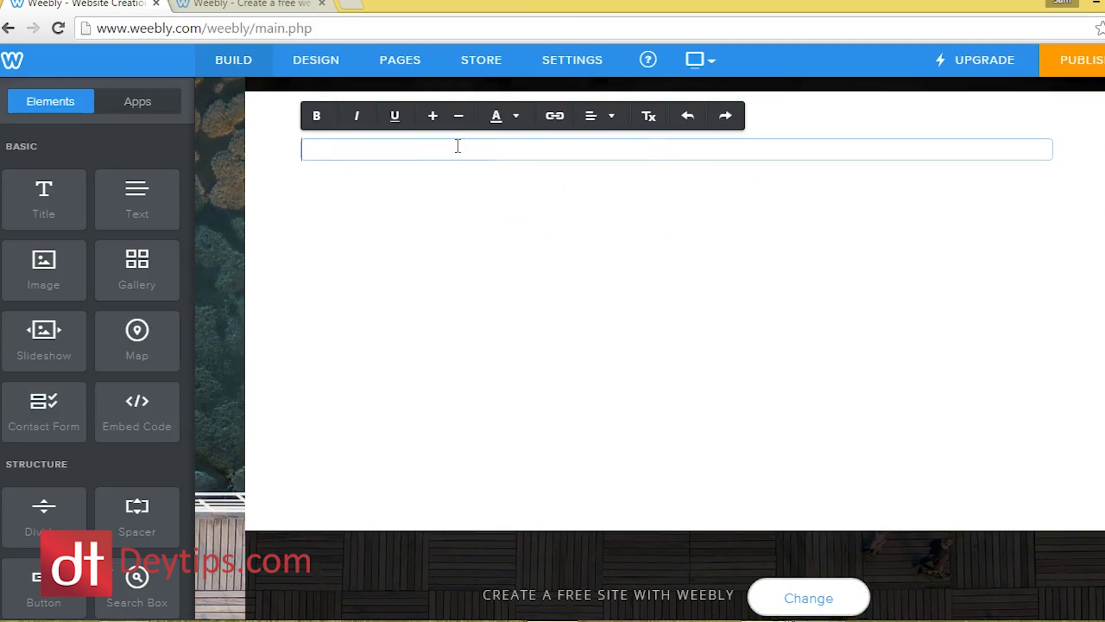
text(About me)
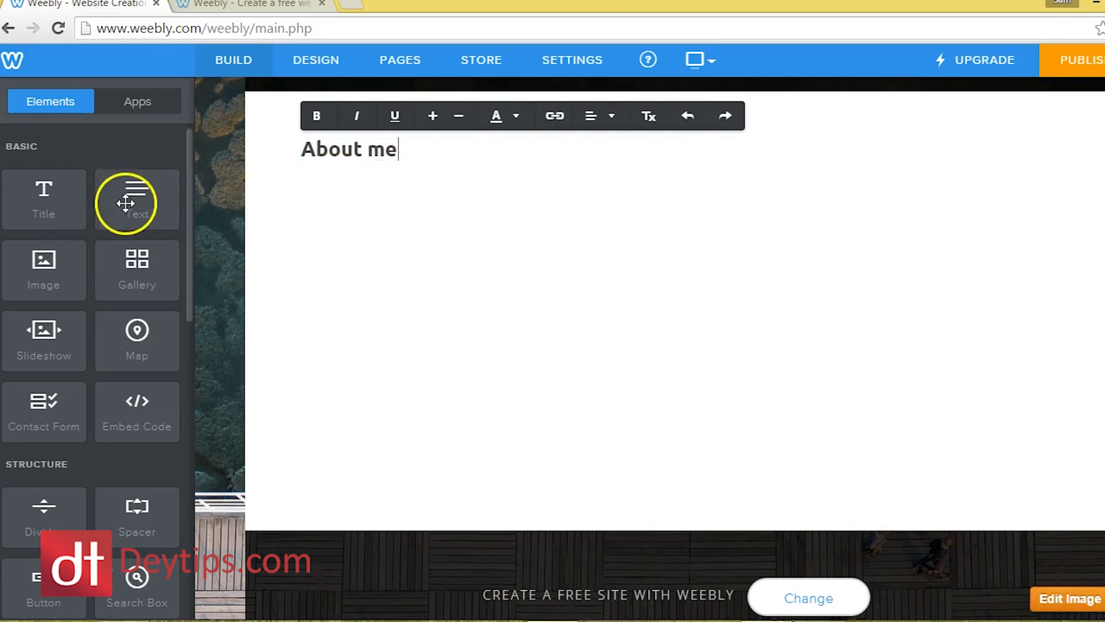
drag(129, 198, 449, 252)
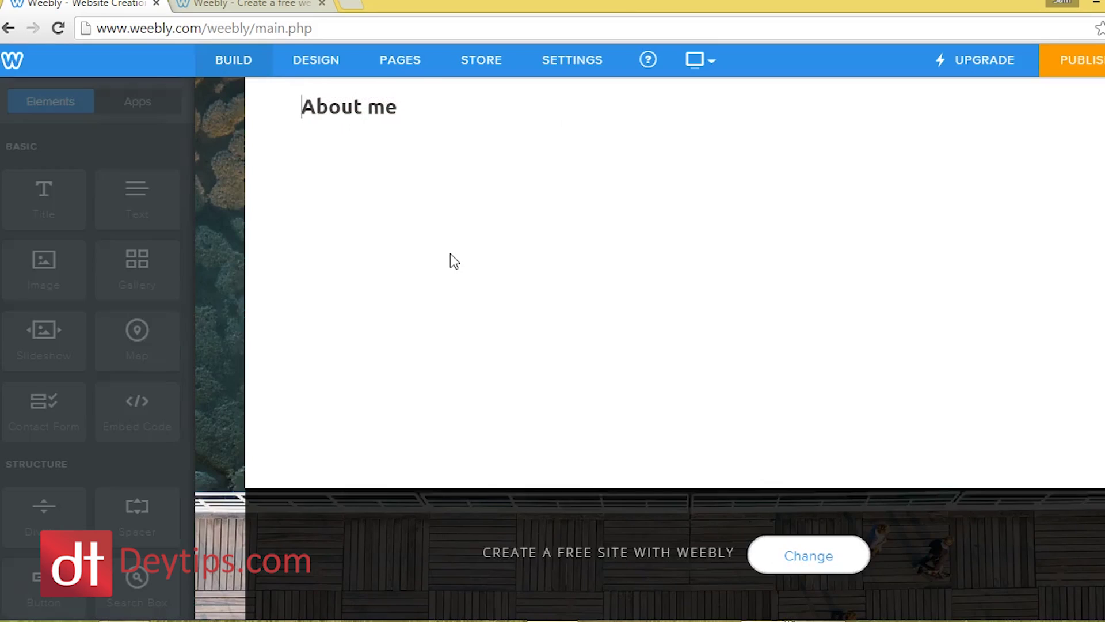
click(395, 150)
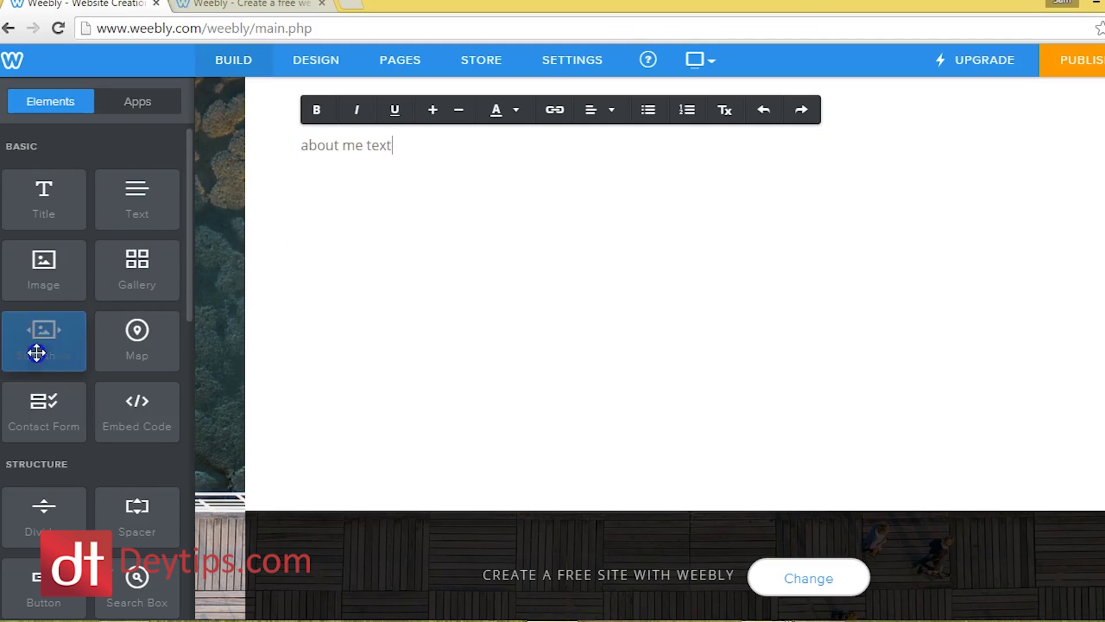
Add a Thumbnails on Bottom slideshow, then dismiss its photo manager without adding photos
drag(37, 350, 516, 271)
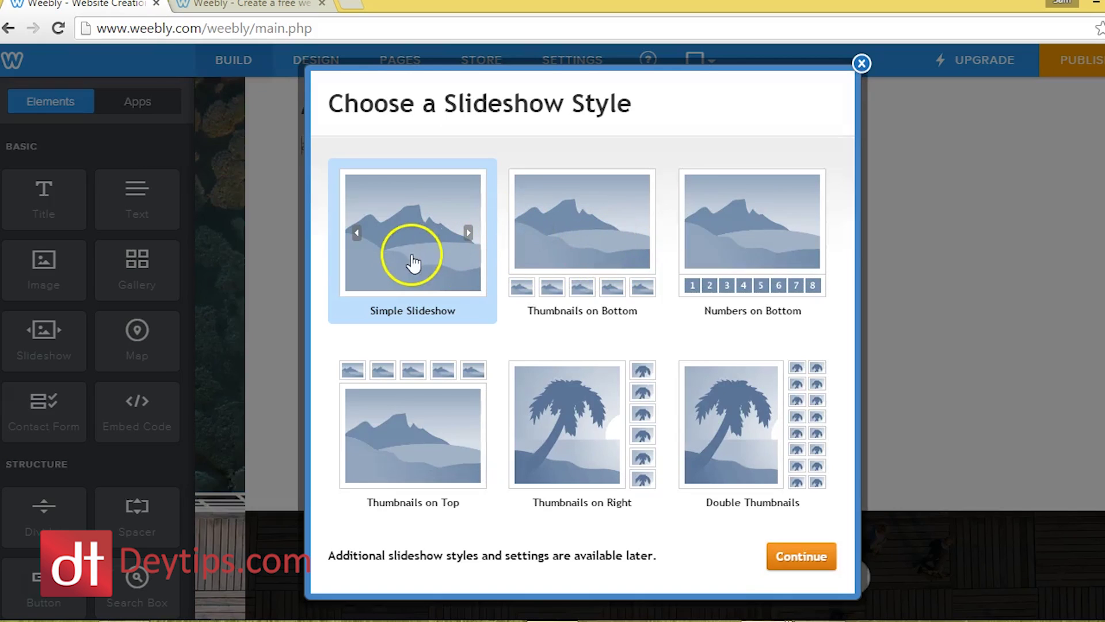
click(533, 241)
click(787, 556)
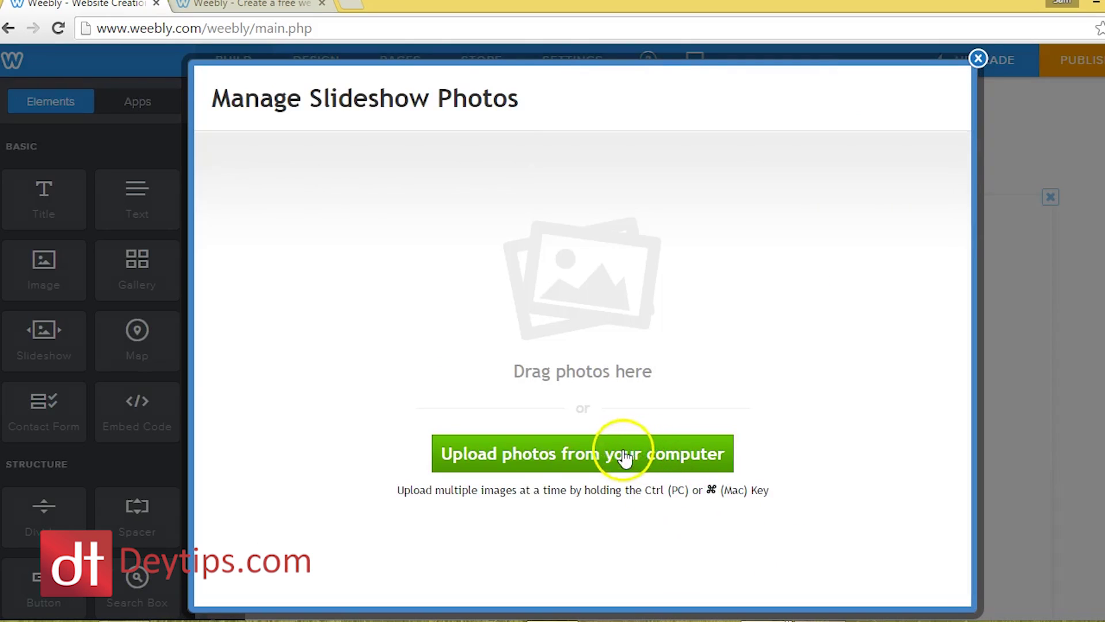
click(977, 58)
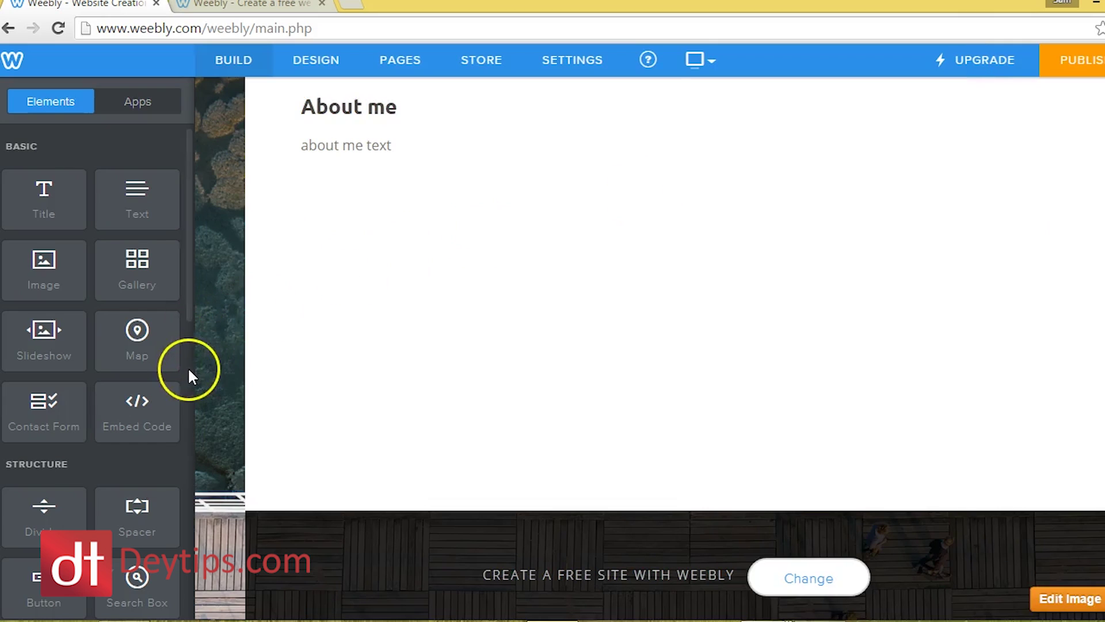
drag(188, 305, 189, 354)
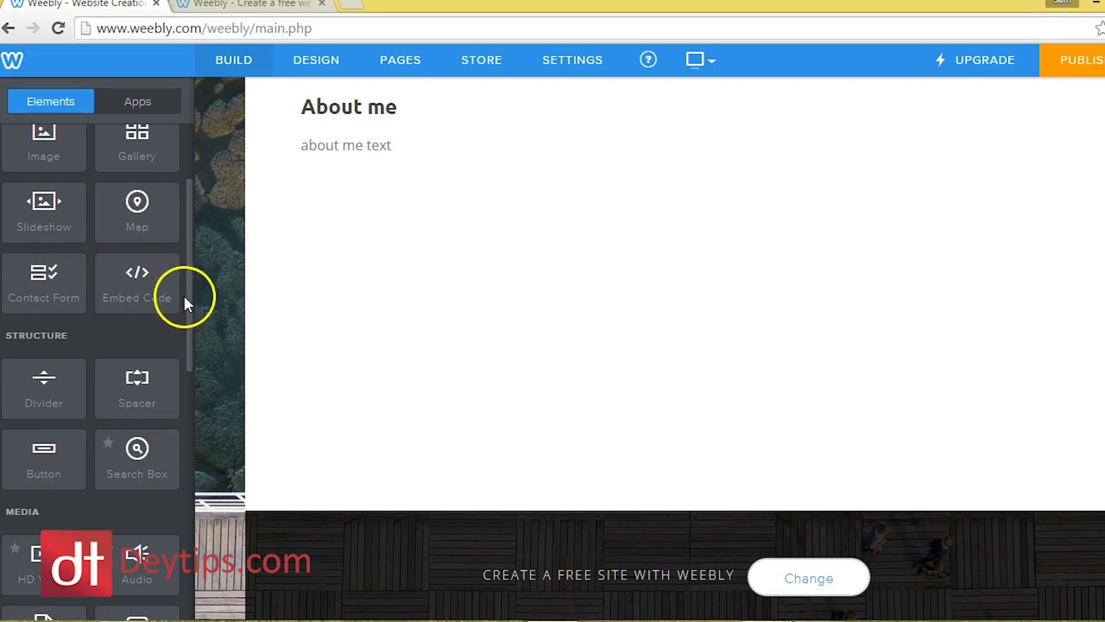
scroll(195, 342, down, 2)
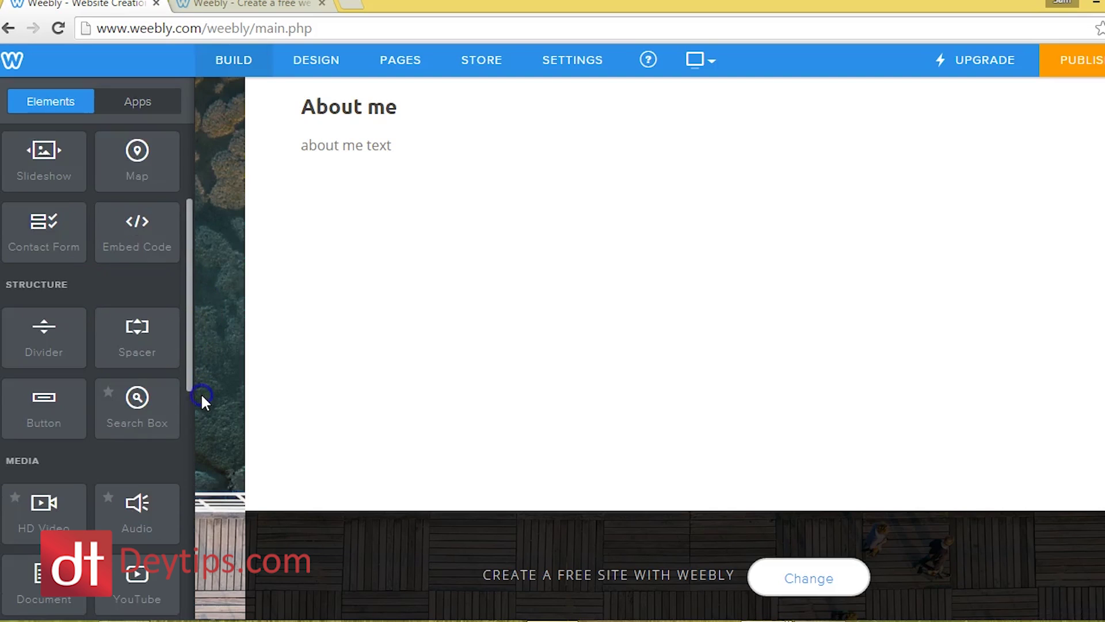
scroll(185, 362, down, 1)
drag(188, 363, 189, 418)
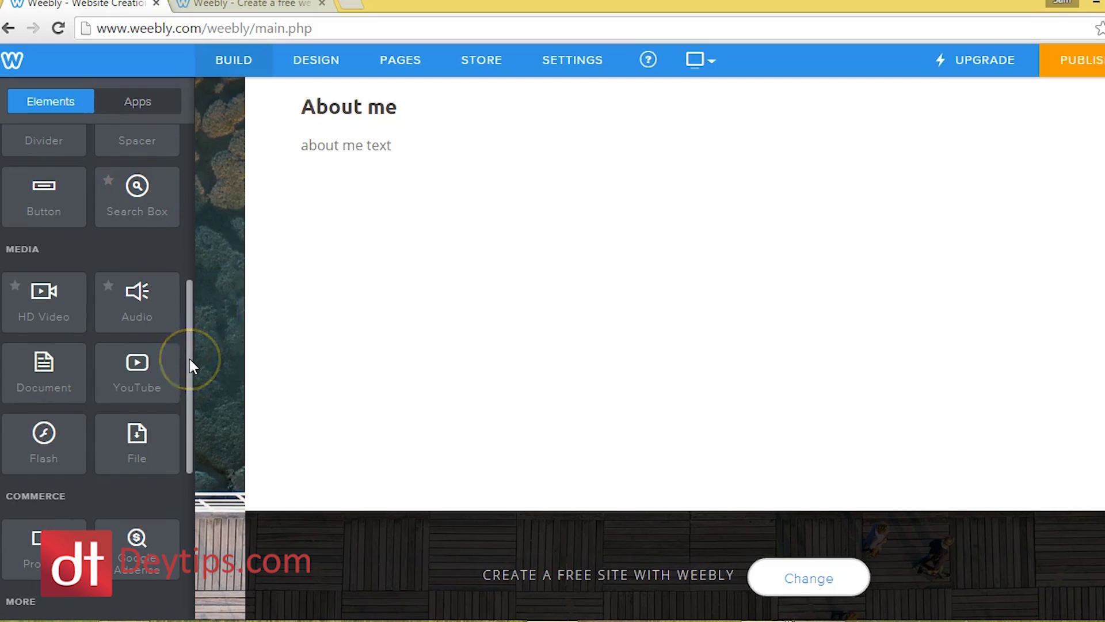
scroll(190, 363, down, 1)
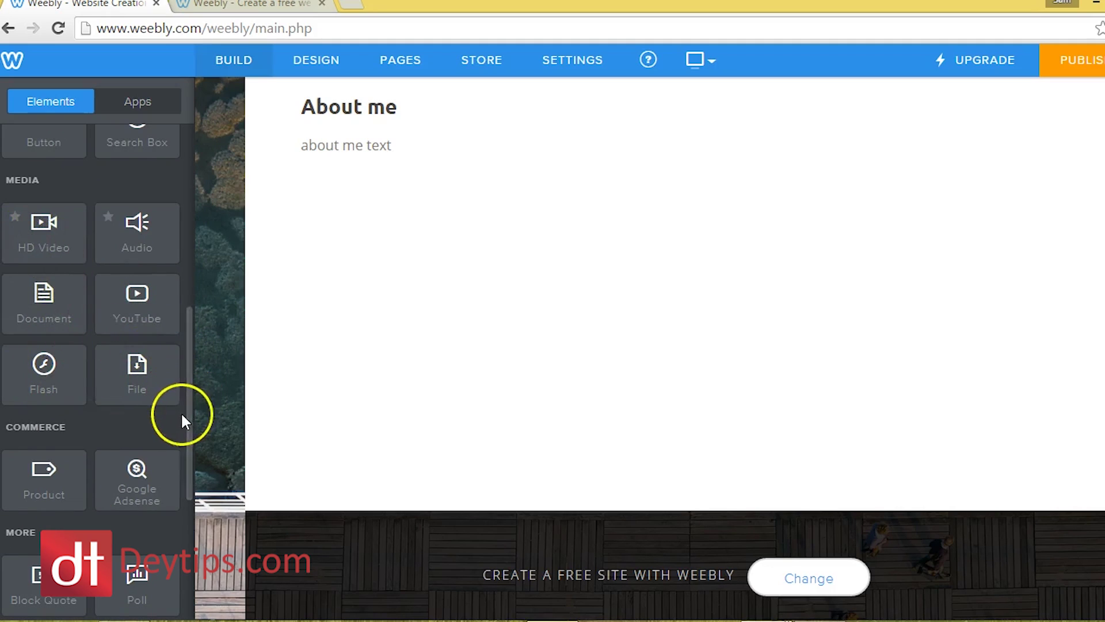
scroll(188, 455, down, 4)
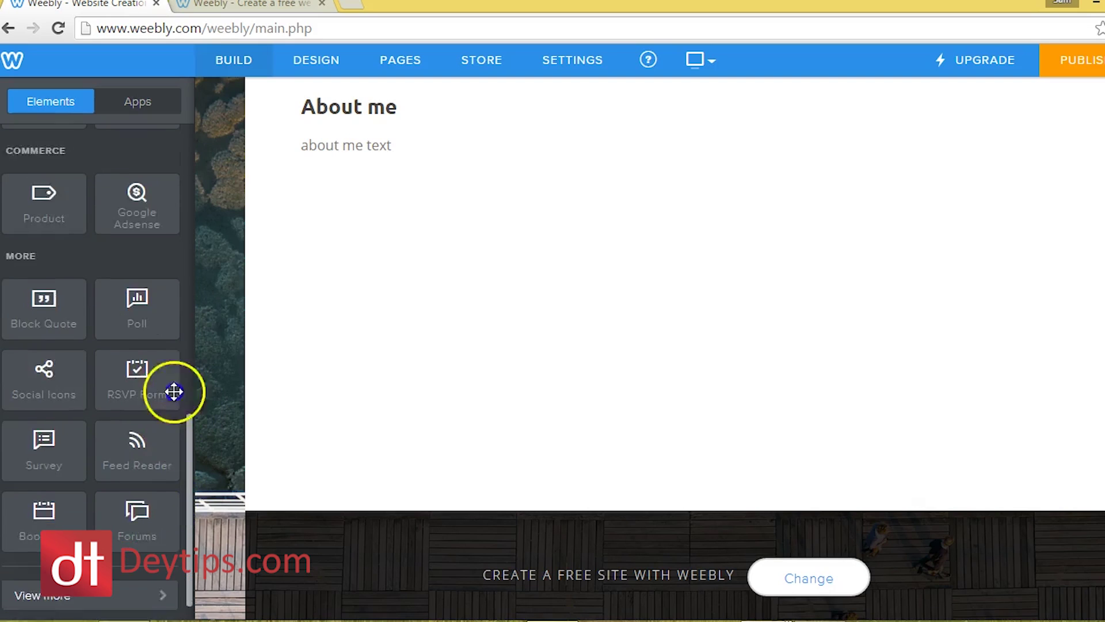
scroll(173, 392, up, 6)
scroll(675, 346, down, 1)
scroll(675, 345, up, 5)
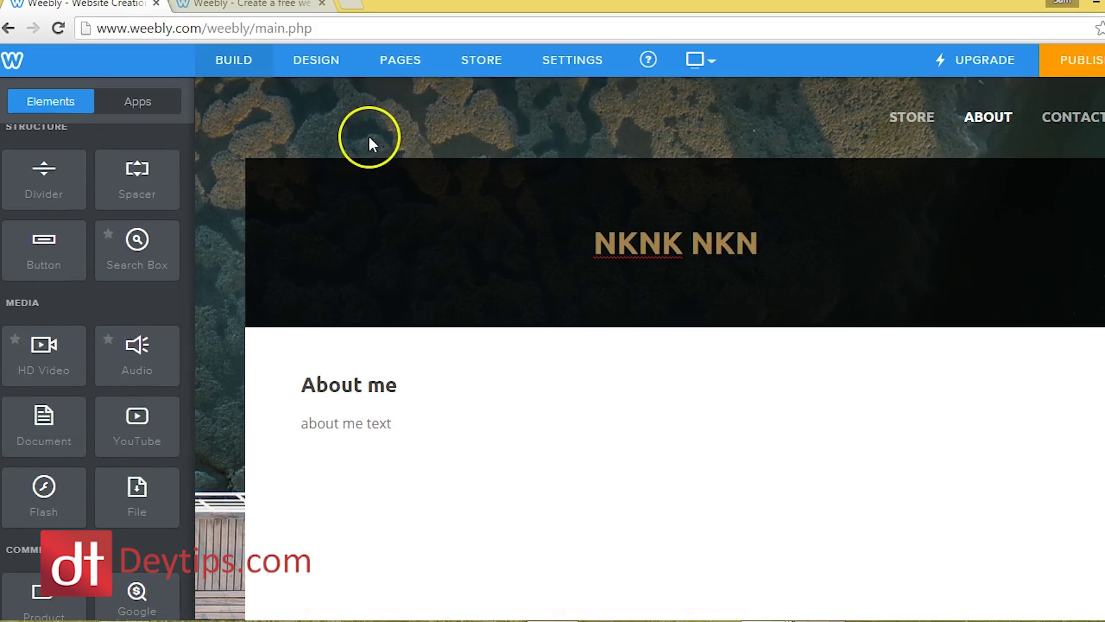
Add a new Standard Page from the Pages list and select its default name
click(407, 69)
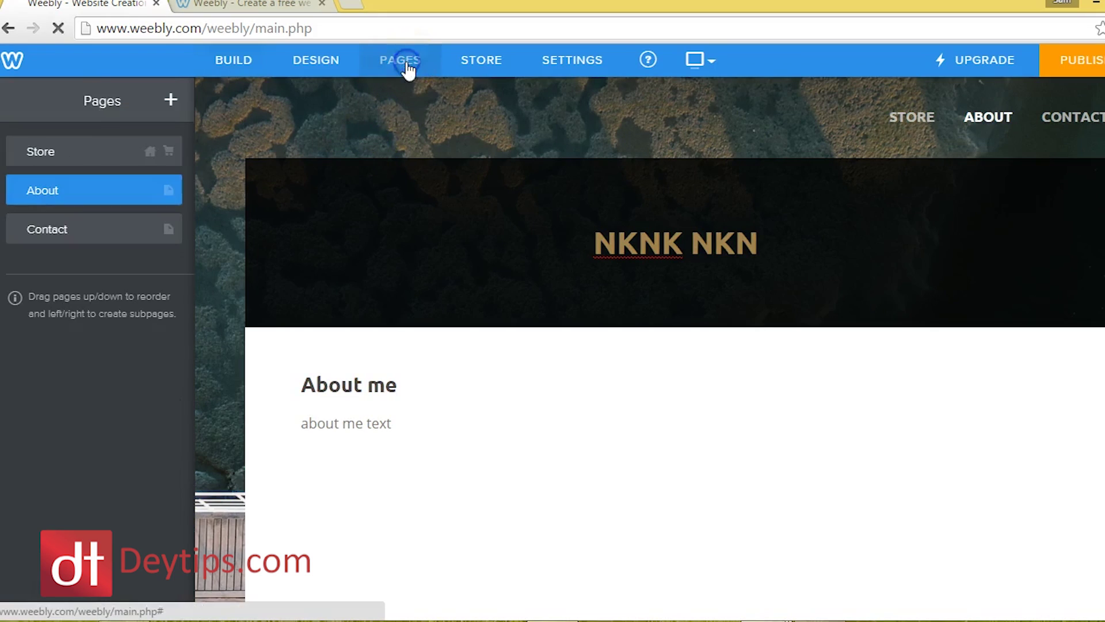
click(175, 103)
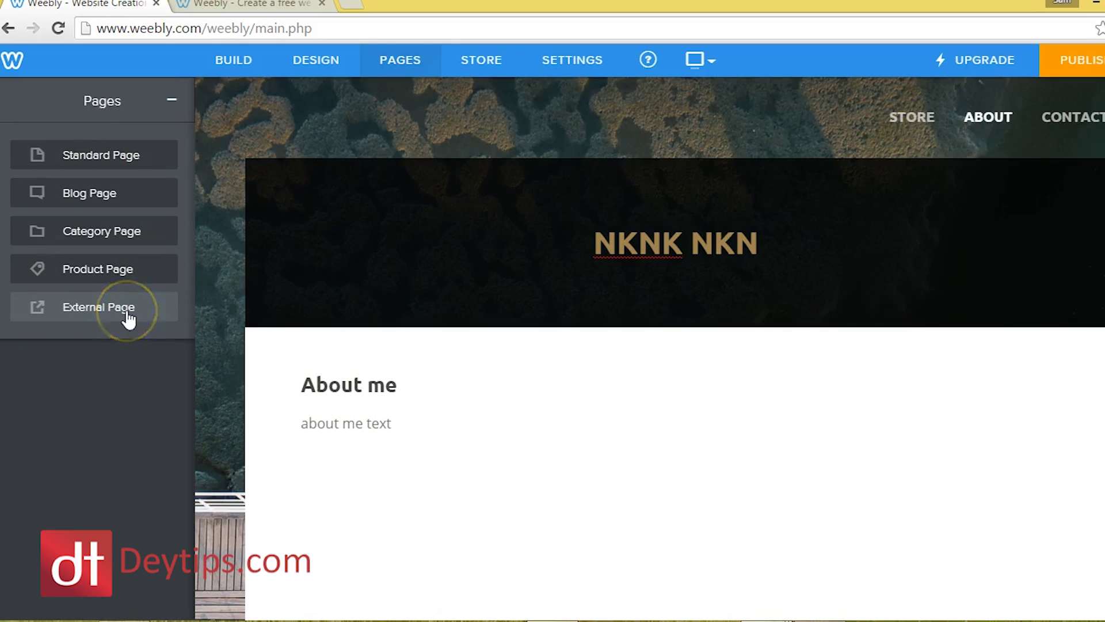
drag(128, 316, 115, 275)
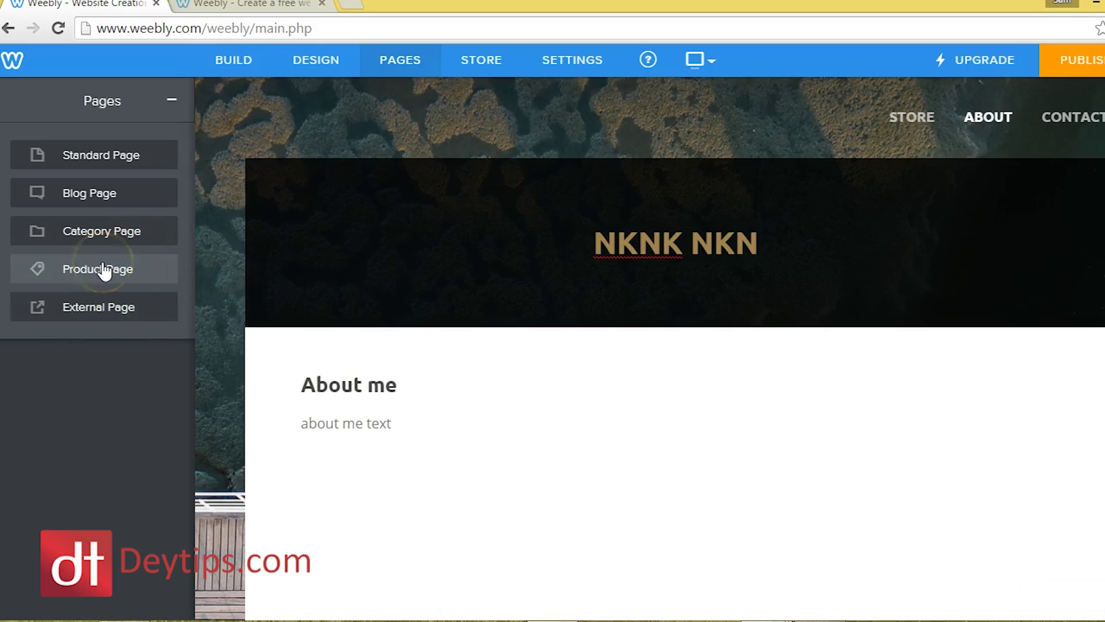
drag(103, 271, 141, 151)
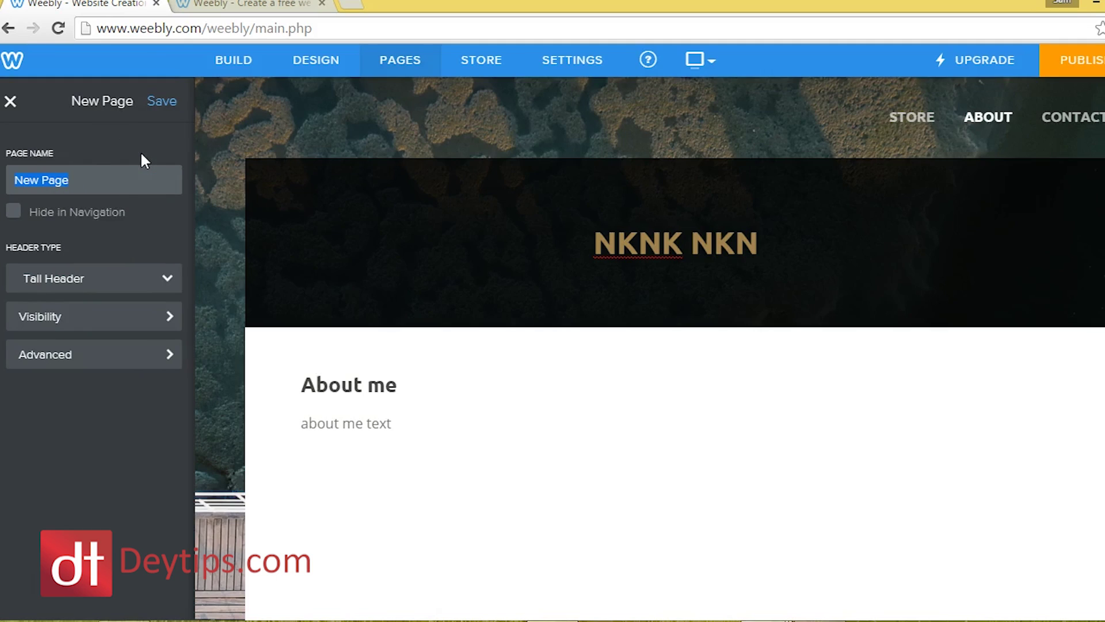
click(85, 187)
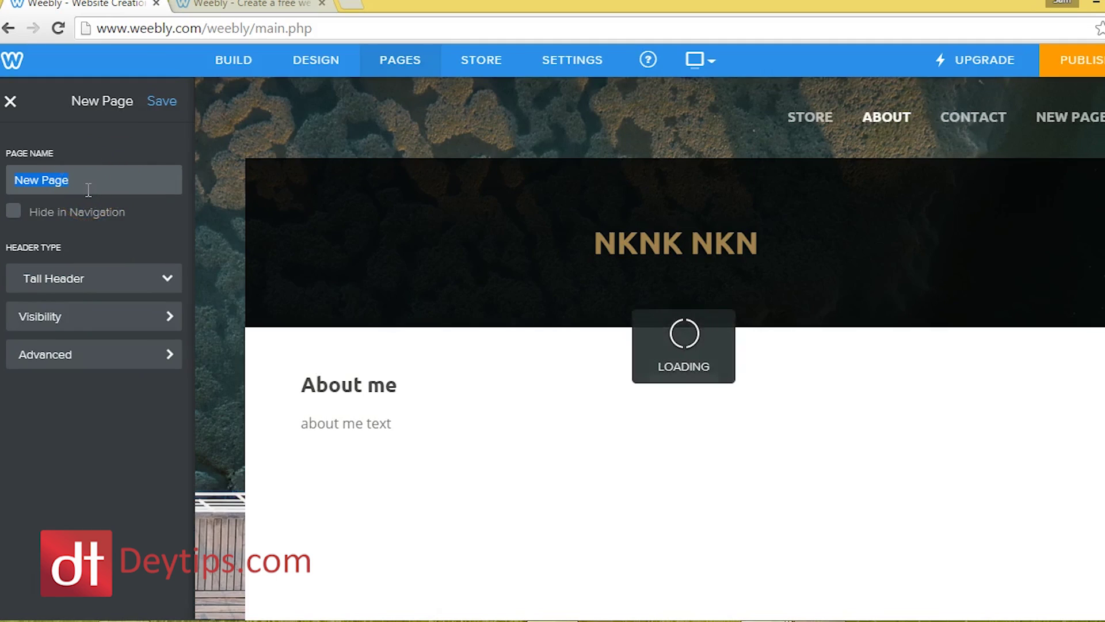
Rename the new page 'Sammy' and open it from the site navigation
text(Sammy)
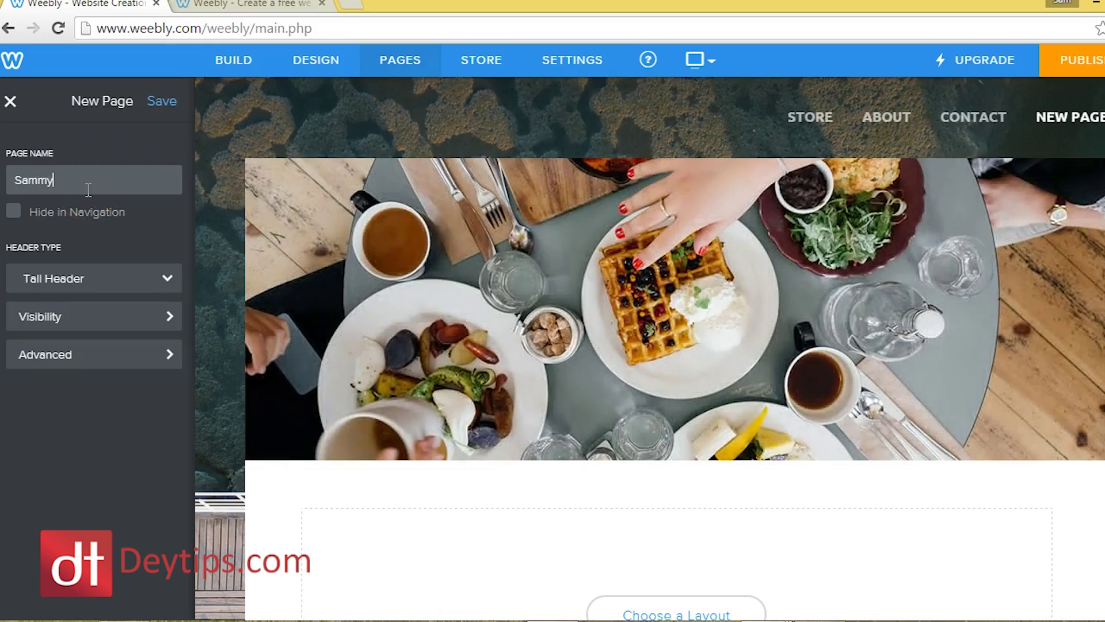
click(88, 411)
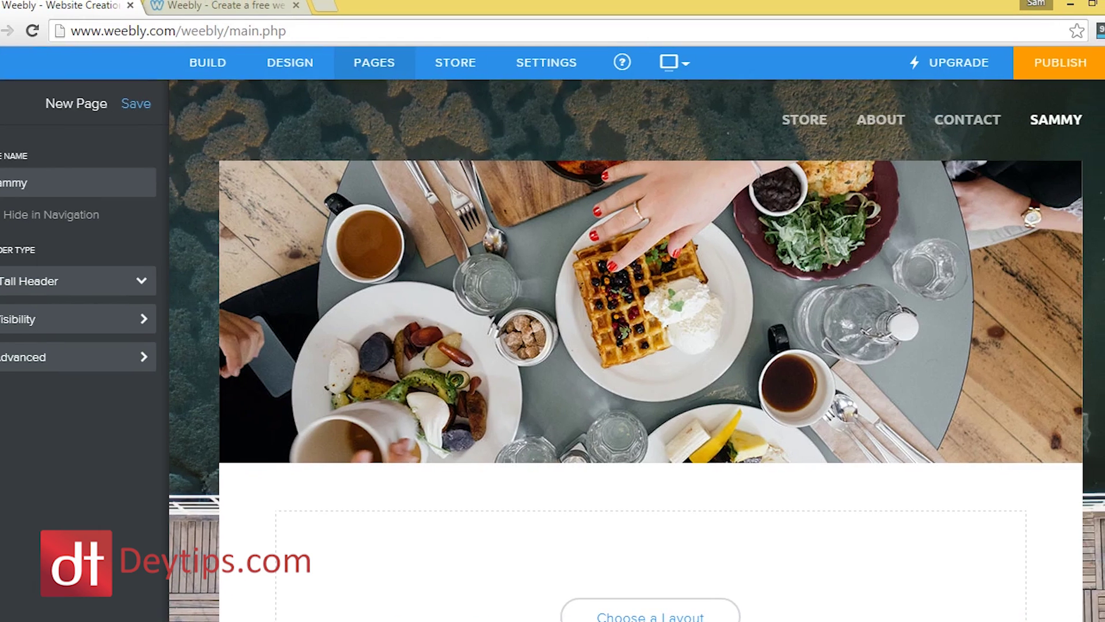
click(1087, 115)
click(633, 231)
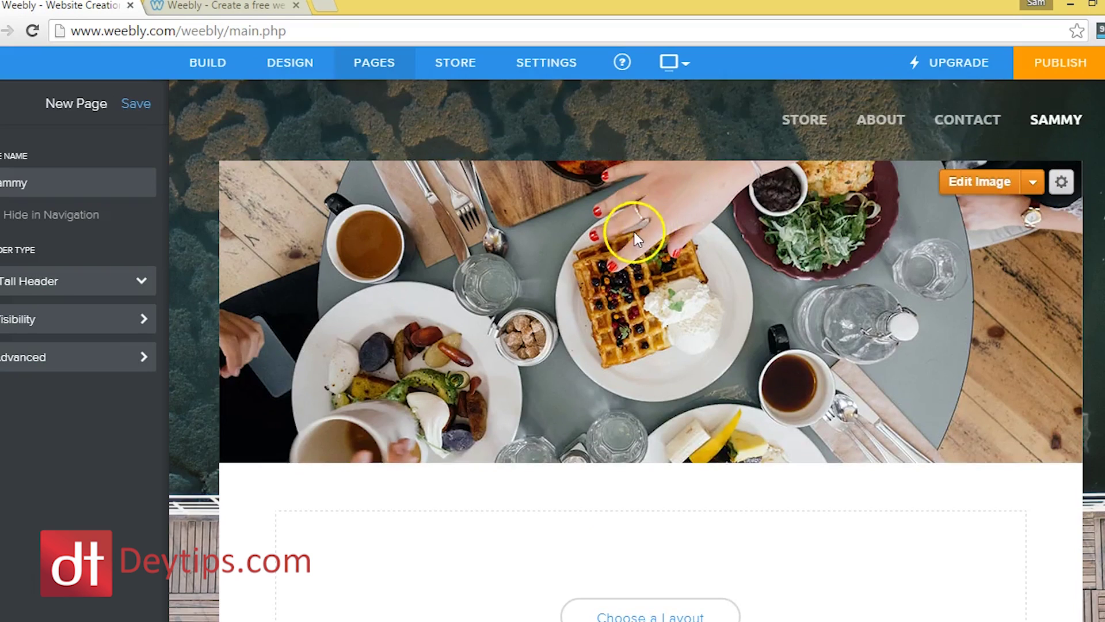
click(1032, 182)
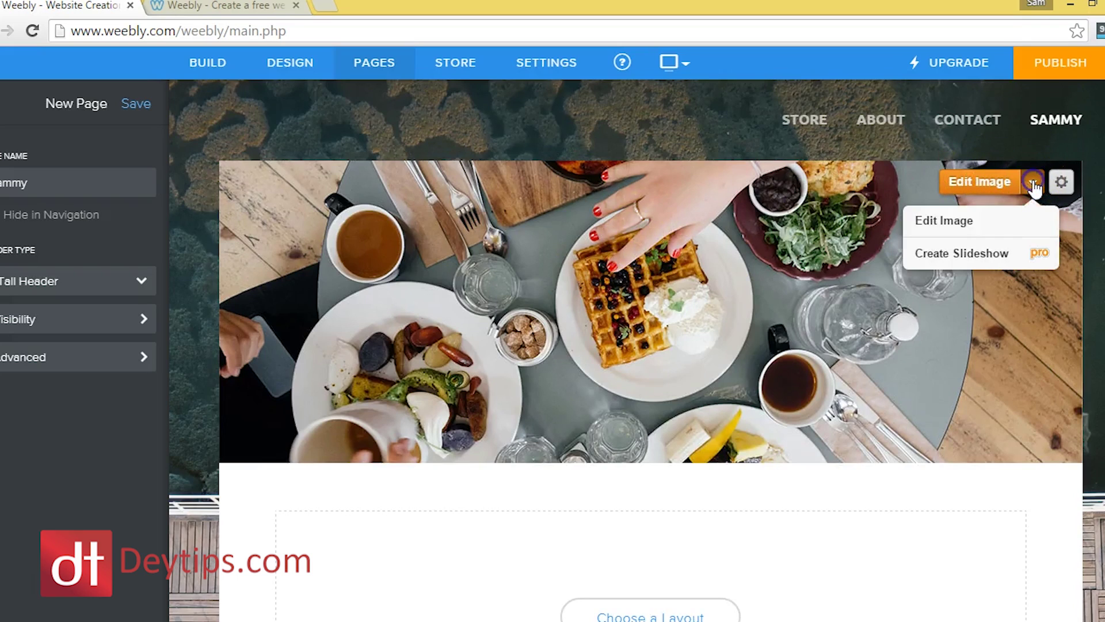
click(951, 233)
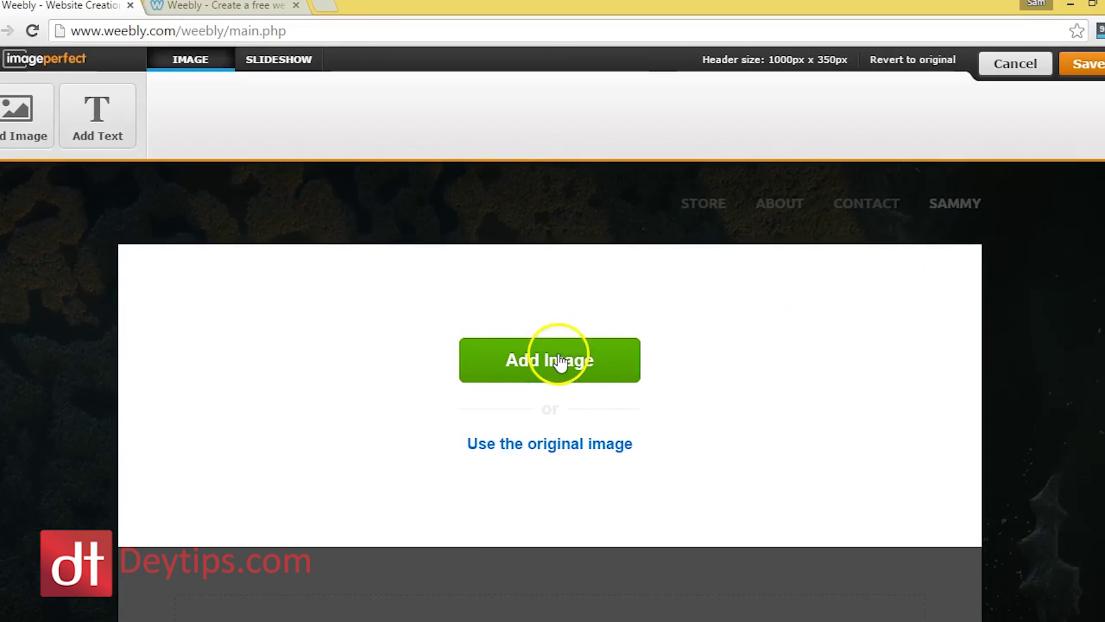
click(530, 379)
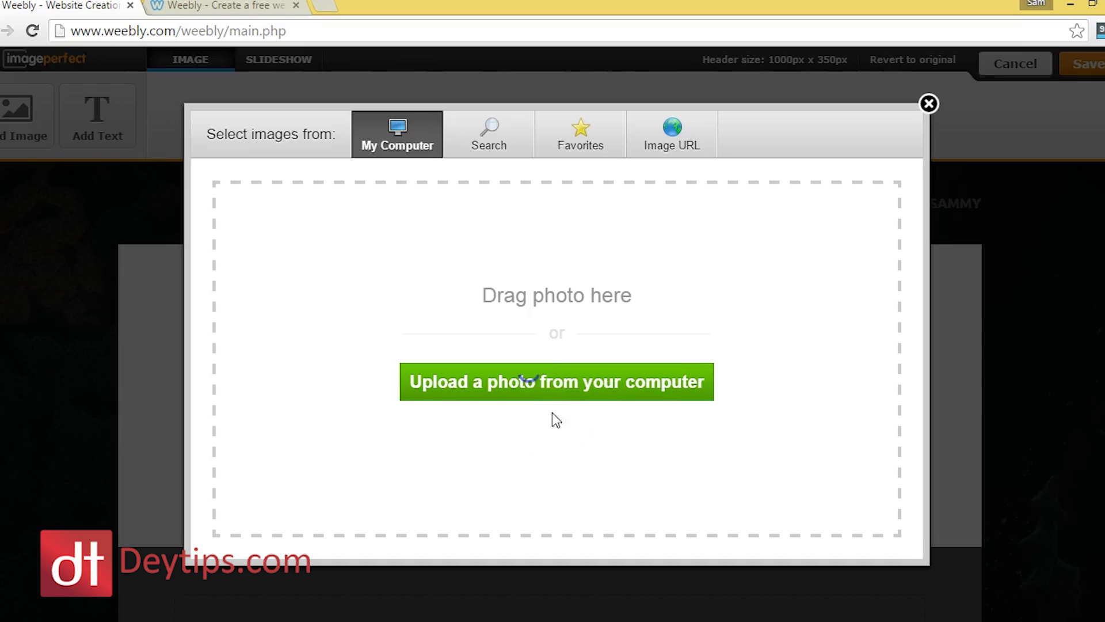
click(929, 105)
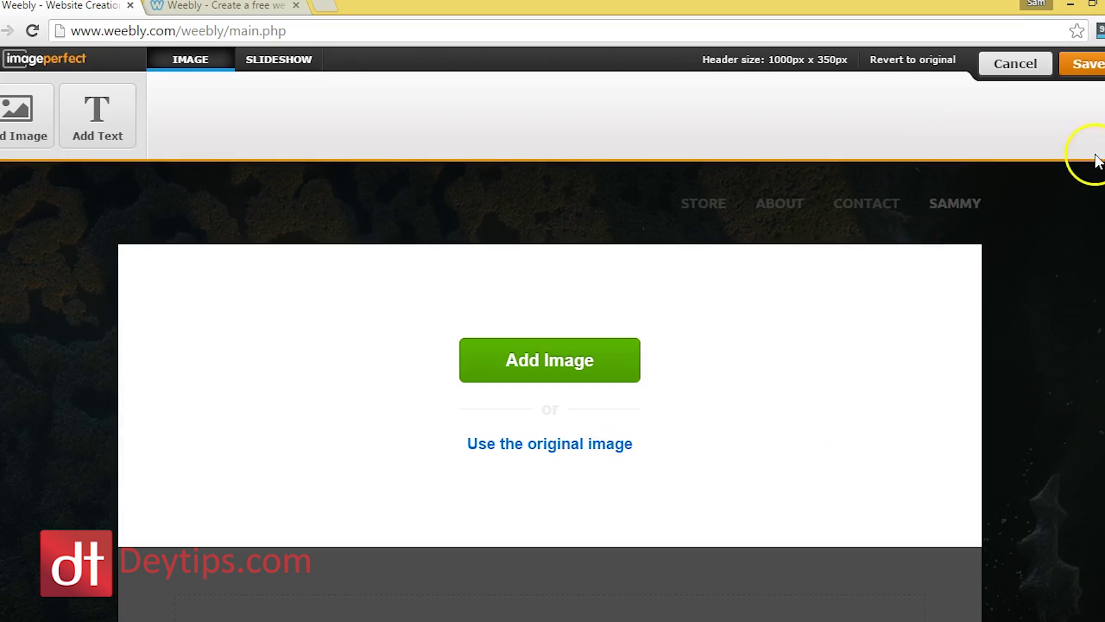
click(1039, 71)
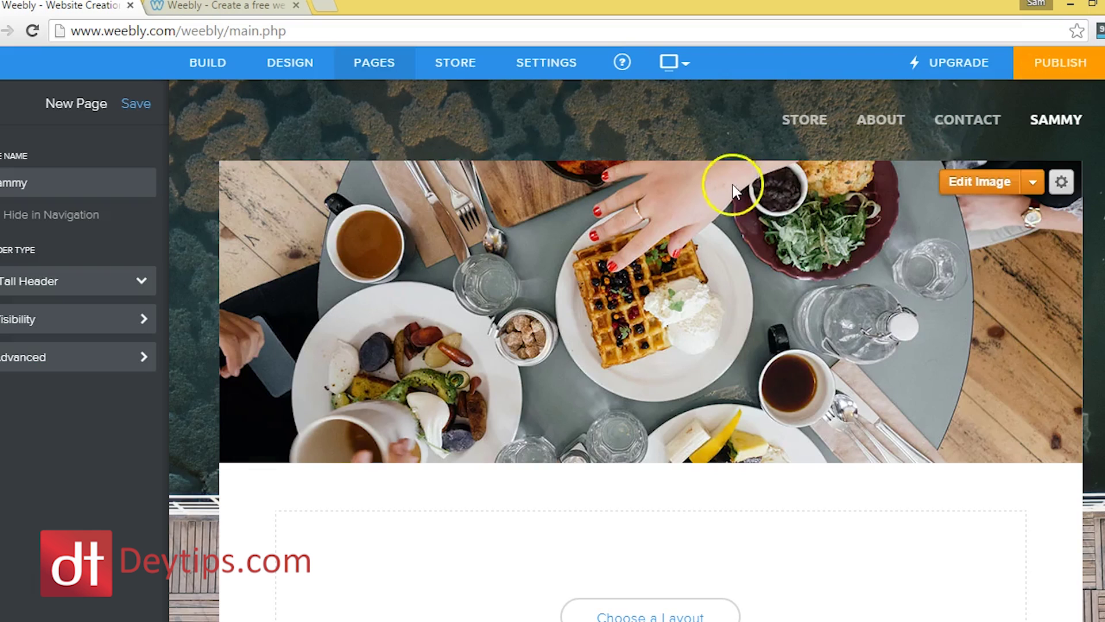